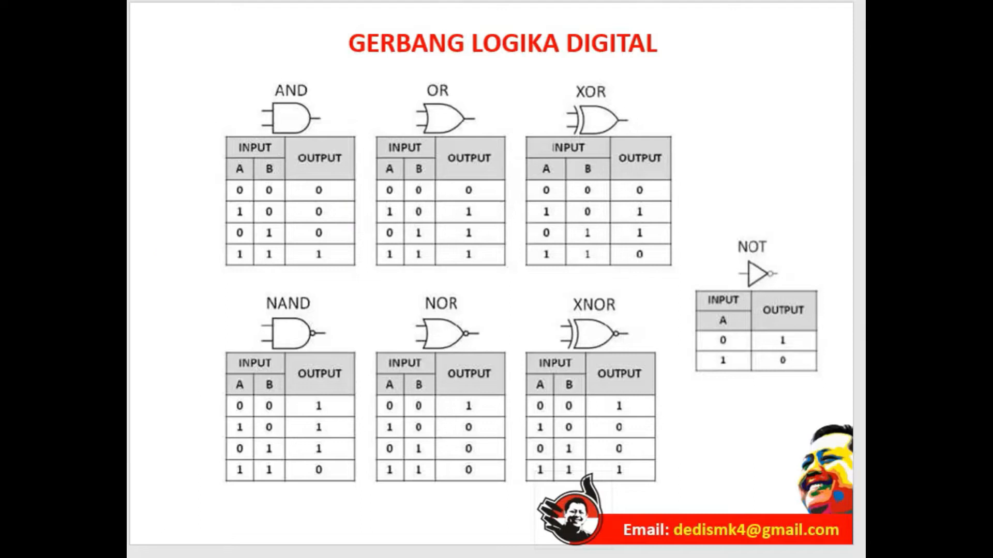
key("Page_Down")
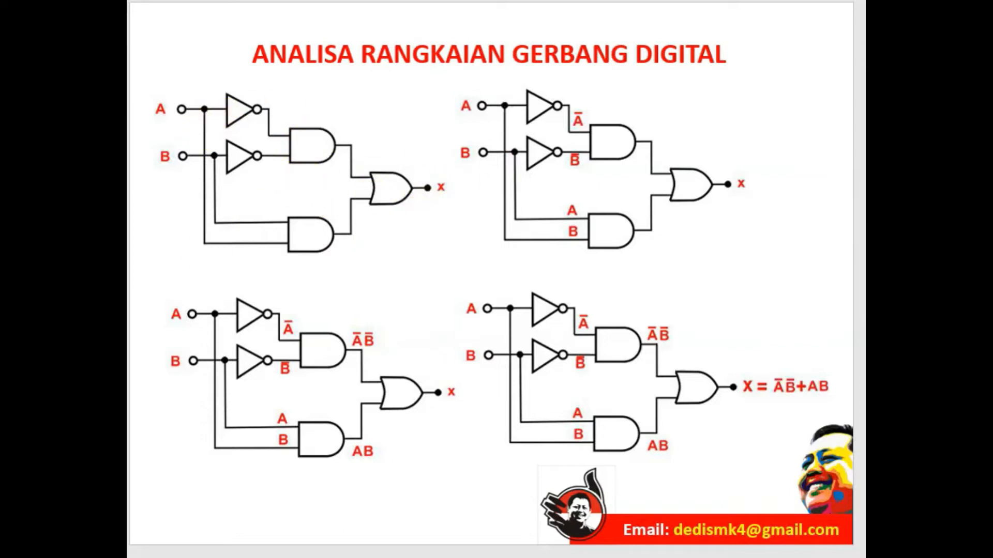
key("Right")
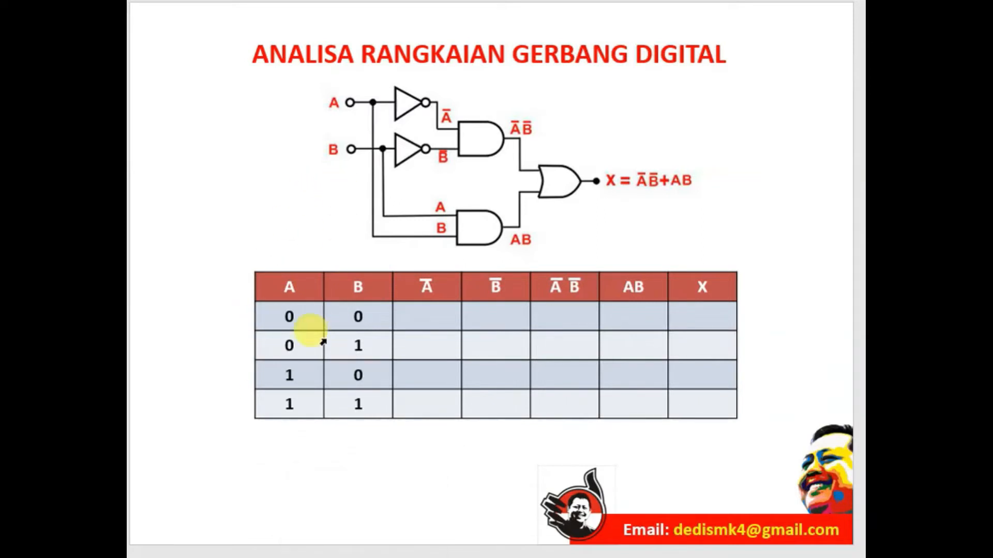
Switch to Proteus 8 Professional and open a schematic capture sheet in the untitled project.
left_click(365, 512)
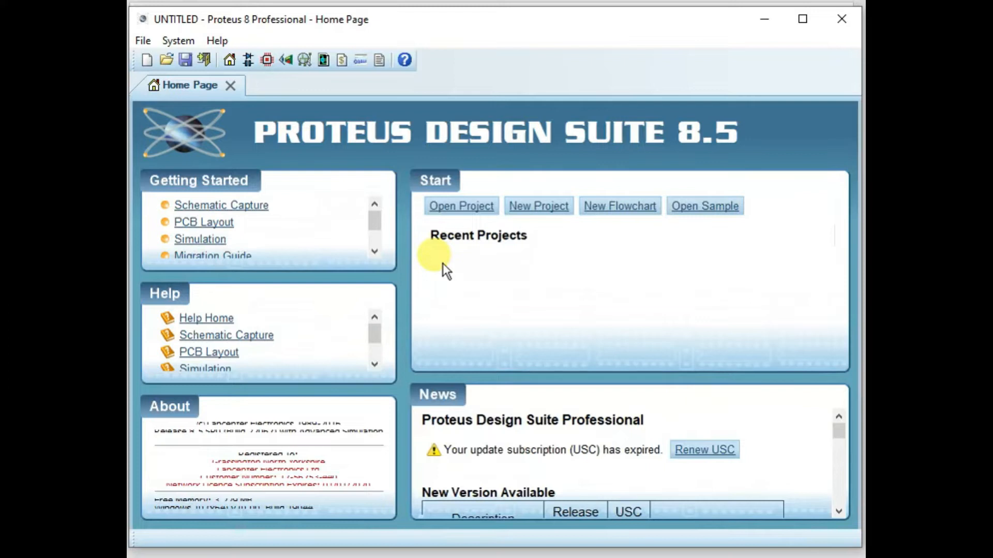
left_click(249, 58)
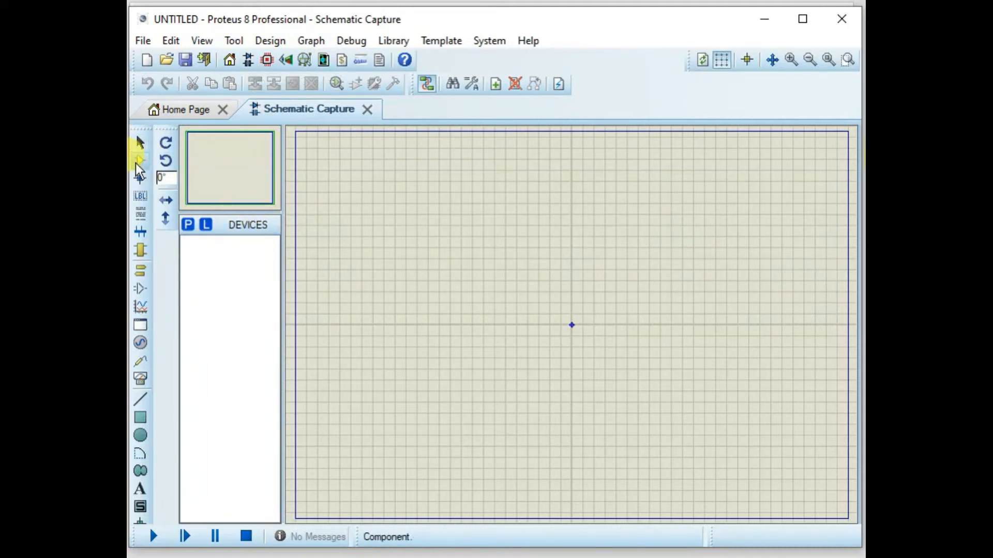
Open the device picker in component mode, search for NOT and add the simple digital inverter from the ACTIVE library to the device list.
left_click(139, 161)
left_click(188, 223)
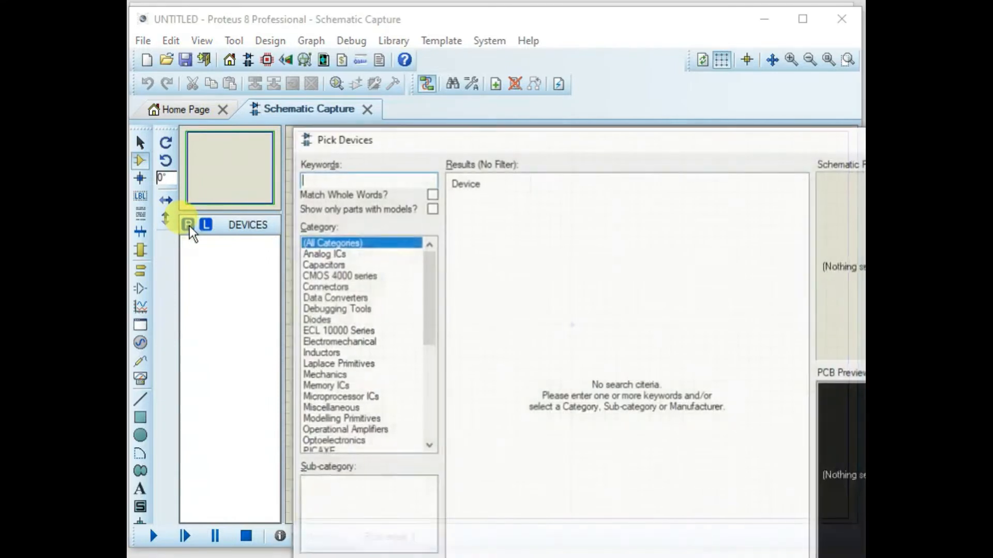
left_click_drag(366, 140, 267, 35)
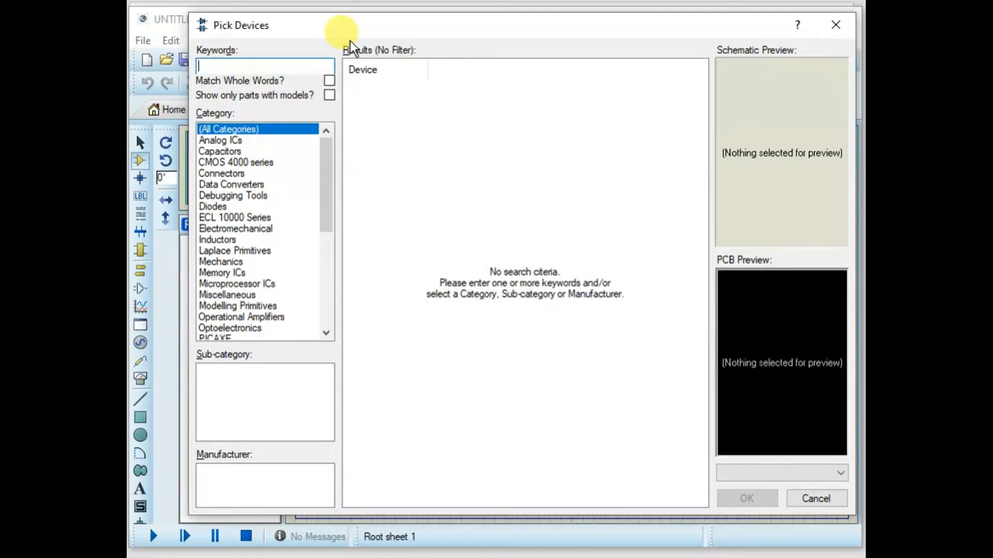
type("NOT")
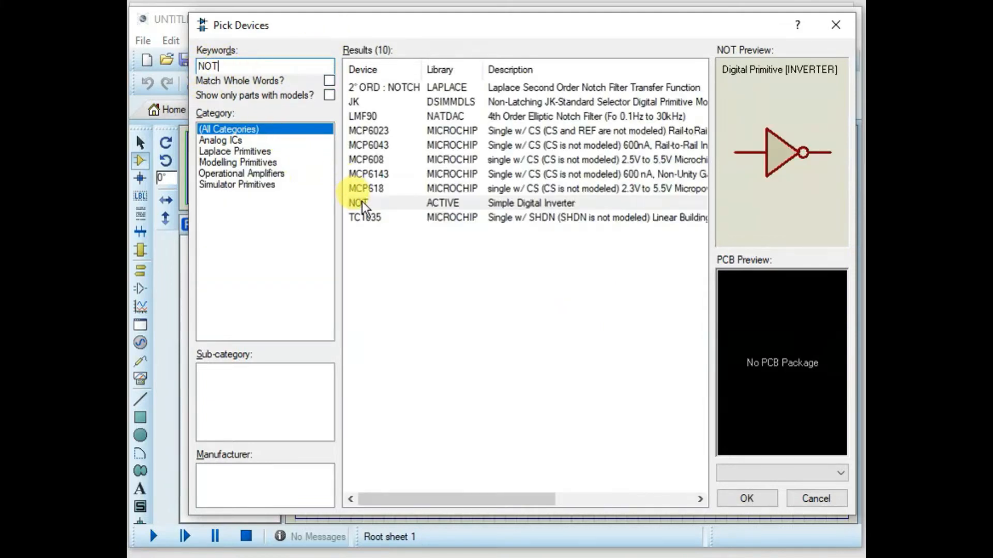
left_click(403, 203)
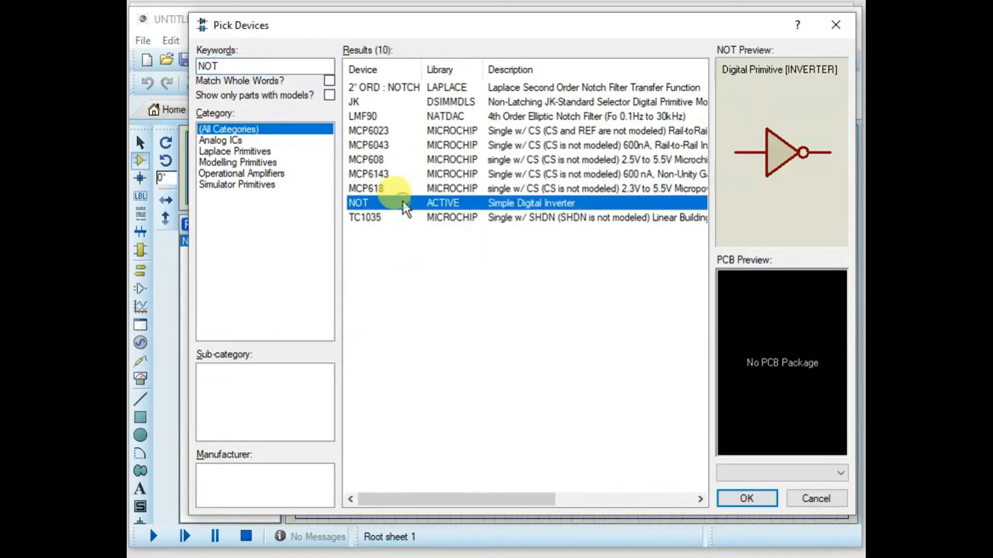
left_click_drag(375, 29, 476, 32)
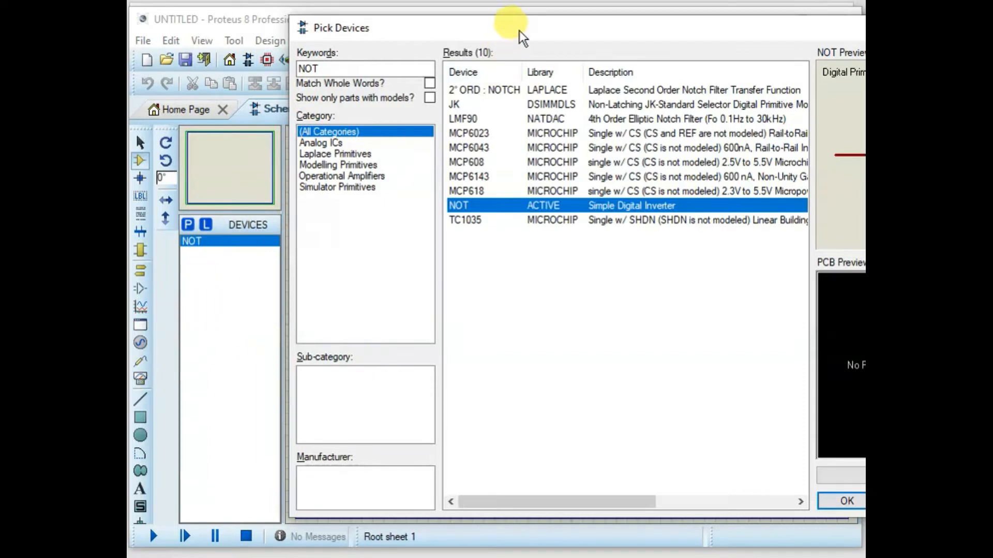
Search the device library for AND and add the simple two-input AND gate from the ACTIVE library to the device list.
left_click_drag(520, 35, 373, 30)
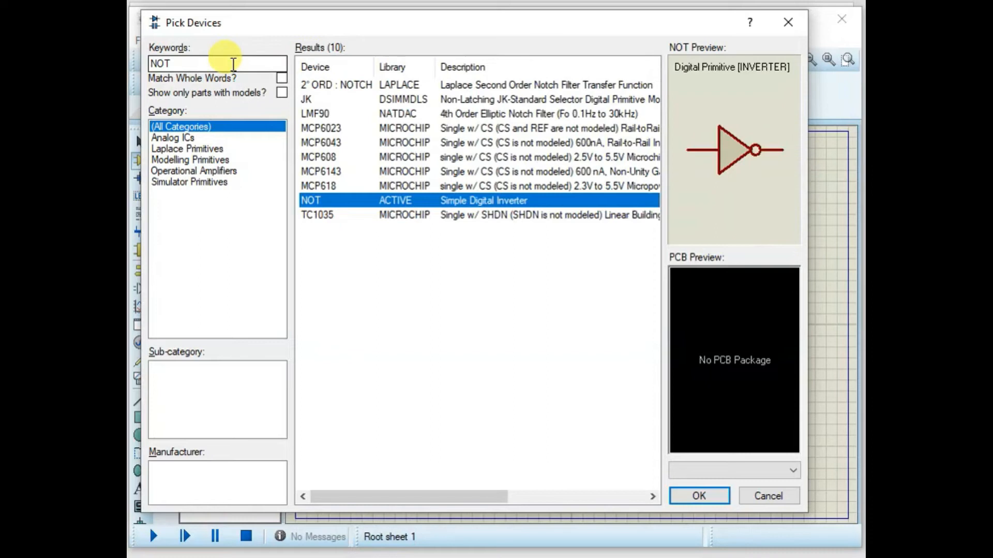
double_click(232, 64)
type("AND")
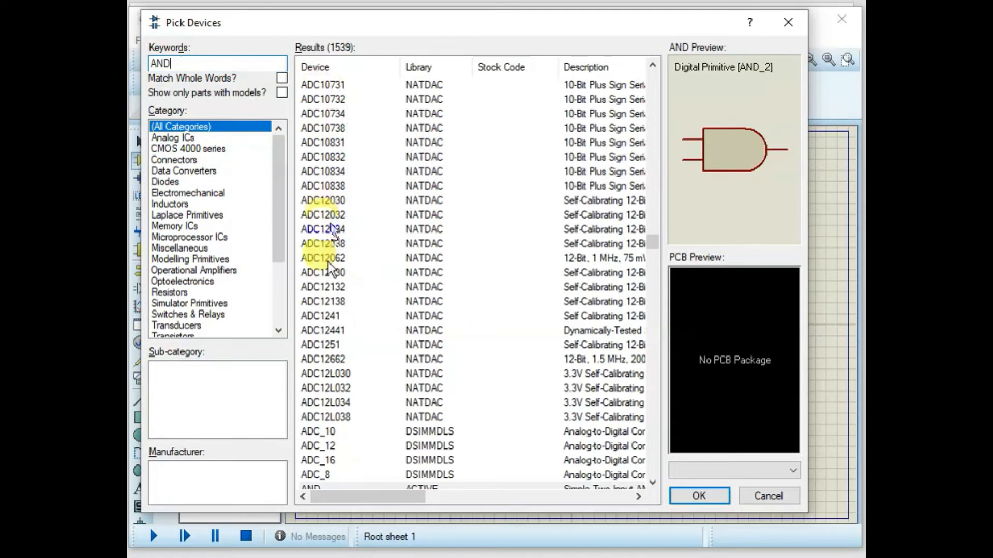
left_click(323, 316)
scroll(322, 315, "down", 3)
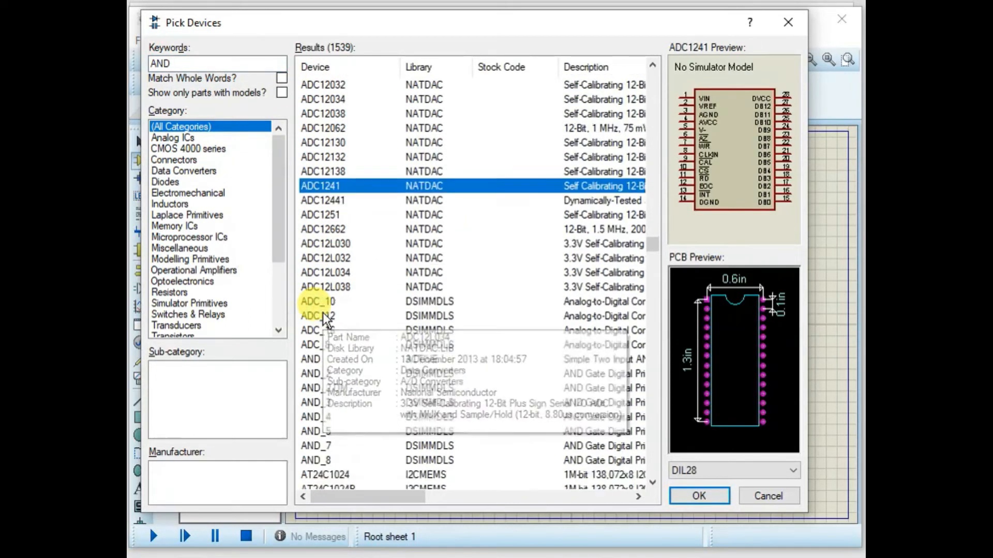
scroll(323, 313, "down", 1)
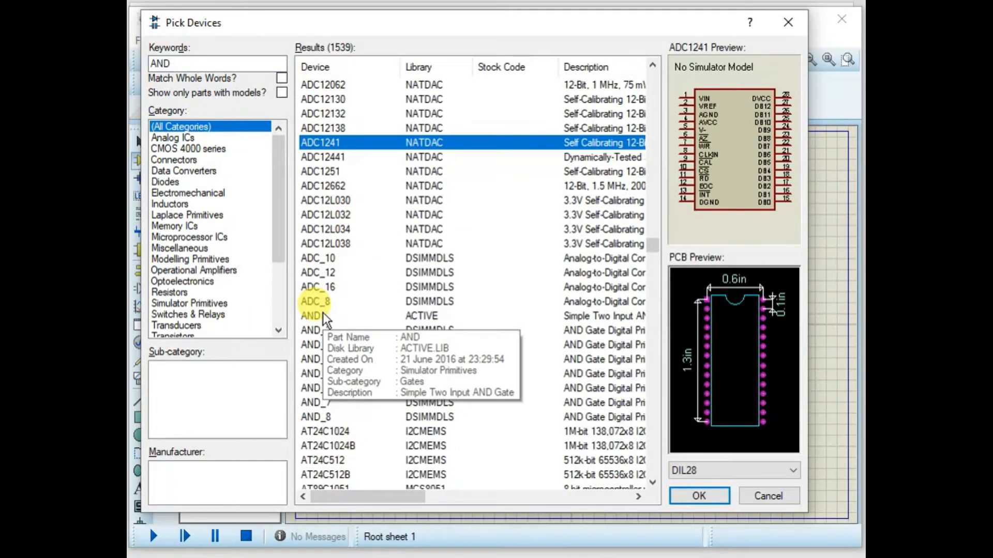
left_click(323, 314)
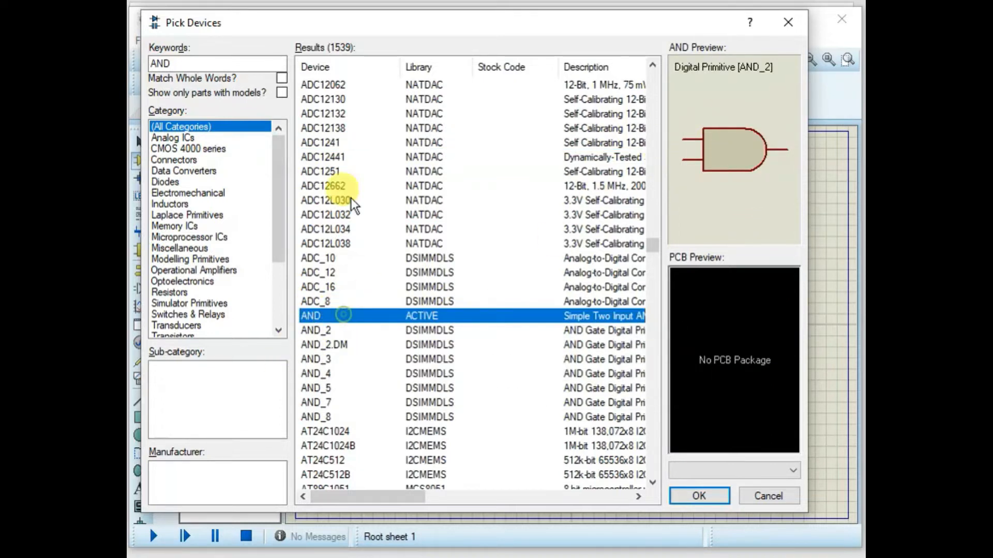
left_click_drag(344, 31, 468, 24)
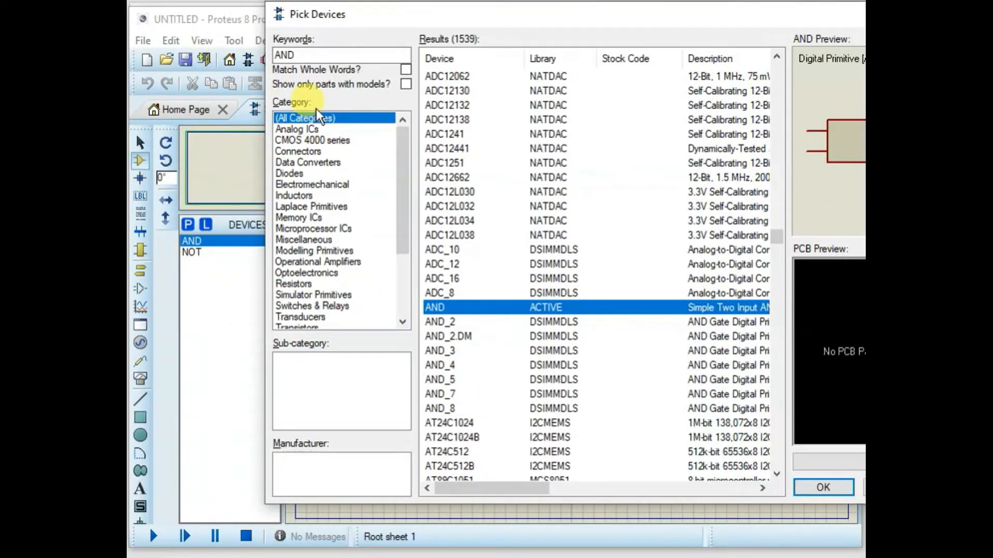
Search the device library for OR and add the simple 2-input OR gate to the device list.
left_click_drag(378, 19, 251, 26)
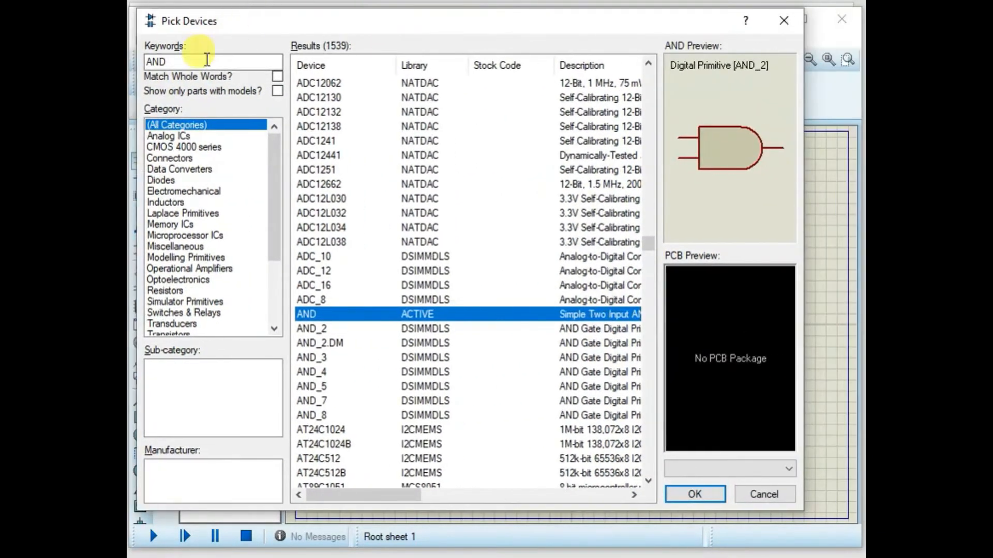
double_click(201, 58)
type("O")
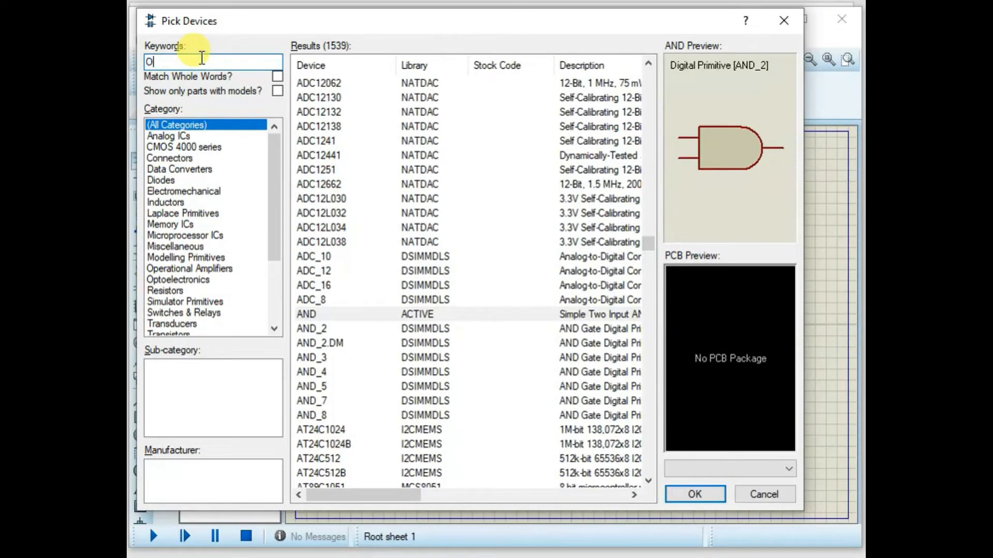
type("R")
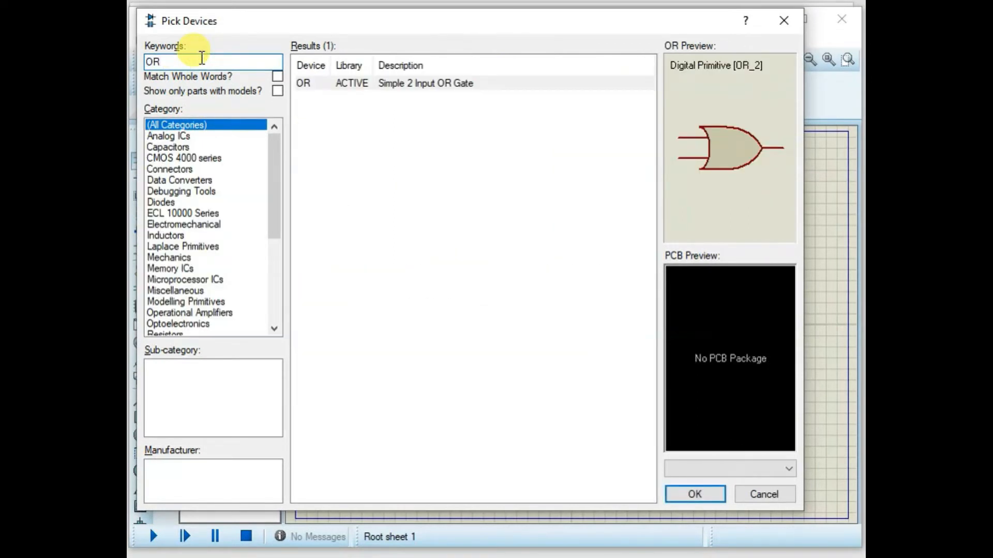
left_click(338, 86)
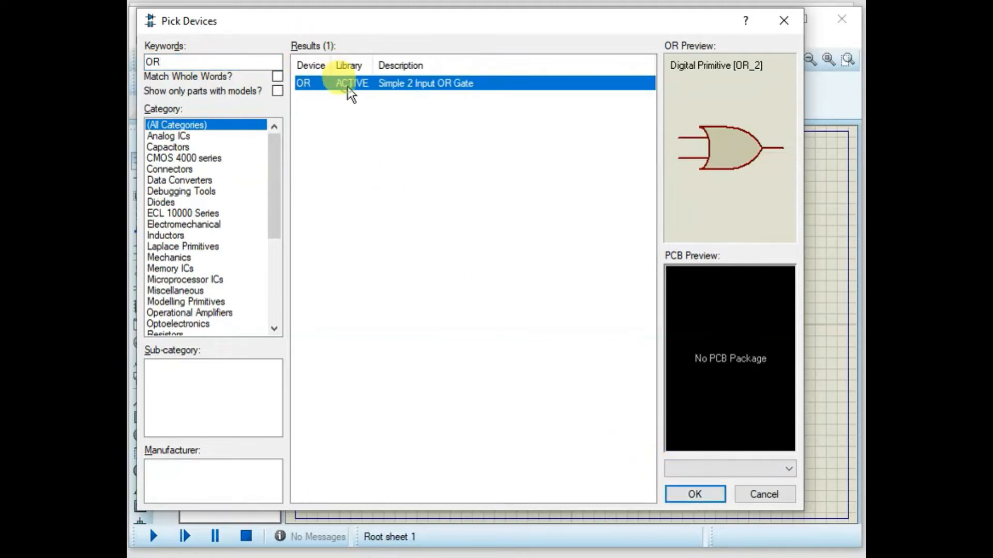
left_click_drag(356, 22, 556, 73)
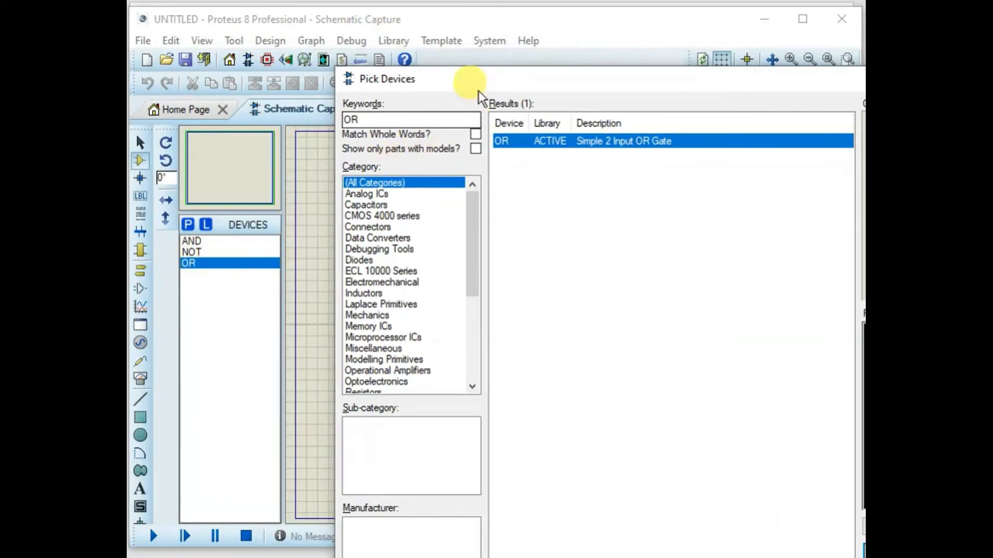
Search the device library for NAND and add the simple 2-input NAND gate from the ACTIVE library to the device list.
left_click_drag(467, 81, 301, 40)
left_click(219, 77)
double_click(220, 78)
type("N")
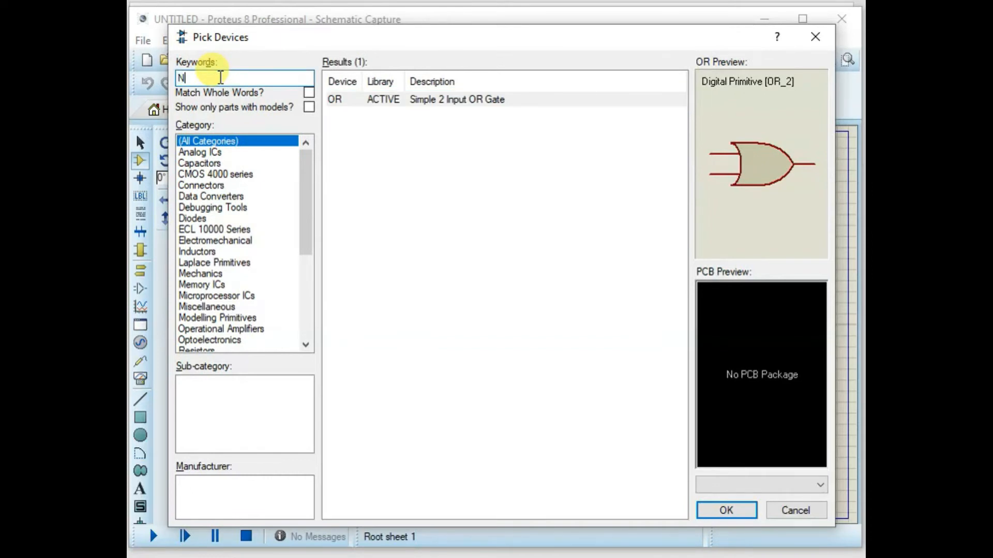
type("AND")
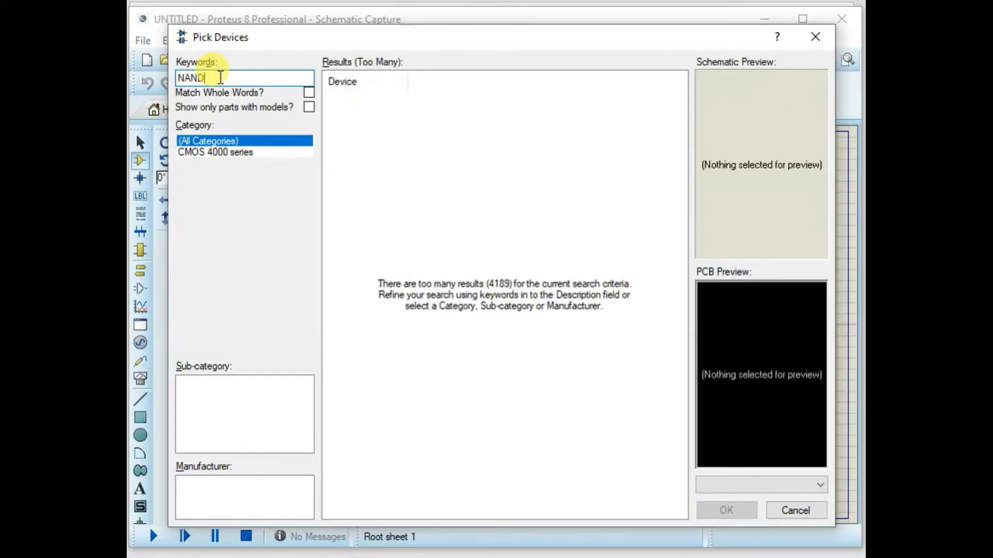
left_click(375, 245)
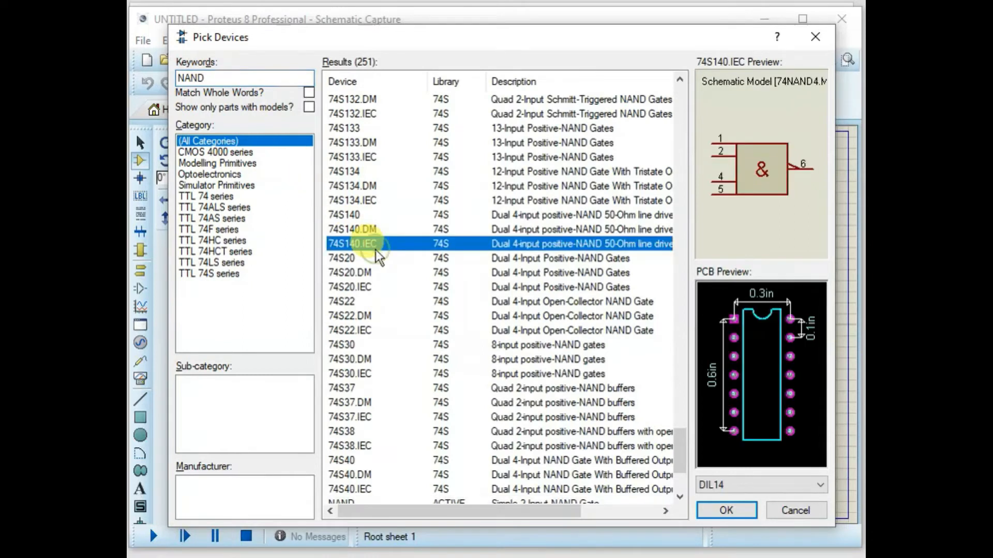
scroll(372, 238, "down", 3)
left_click(360, 358)
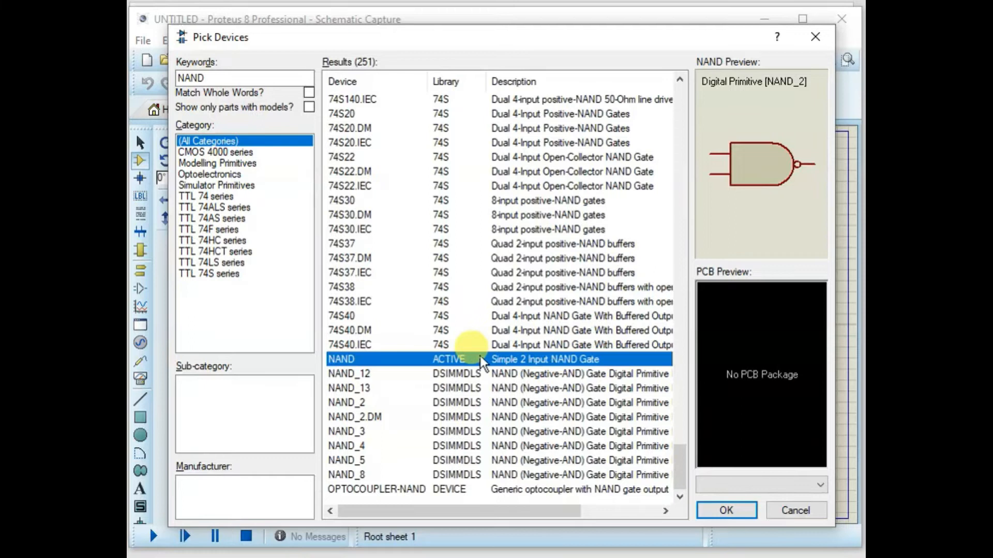
left_click_drag(364, 41, 423, 40)
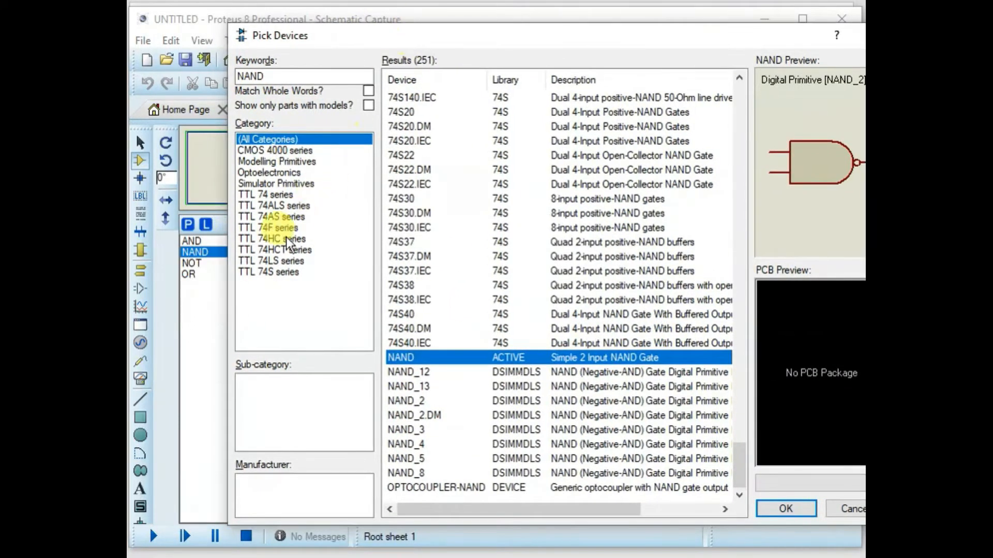
Search the device library for NOR and add the simple 2-input NOR gate from the ACTIVE library to the device list.
double_click(280, 74)
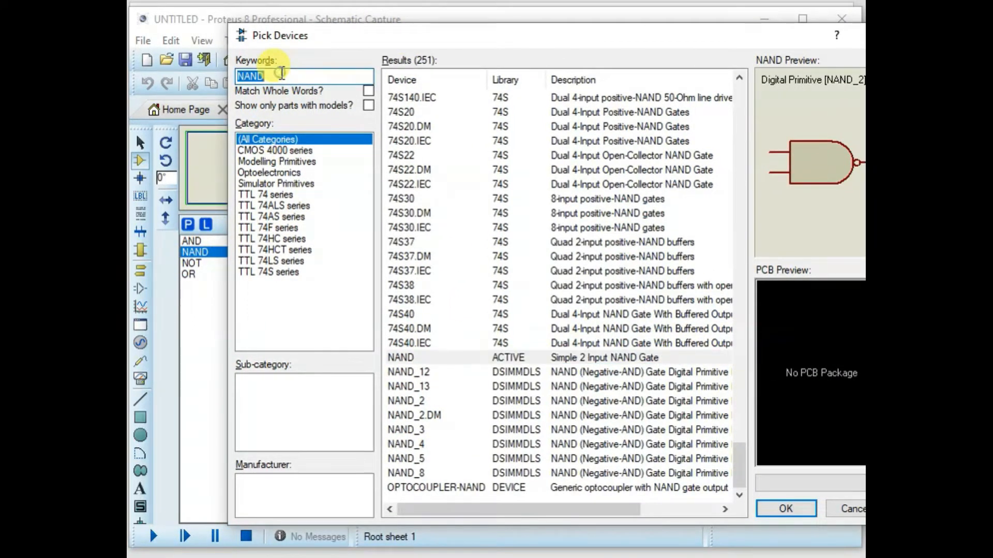
type("NOR")
left_click(444, 285)
scroll(445, 289, "down", 3)
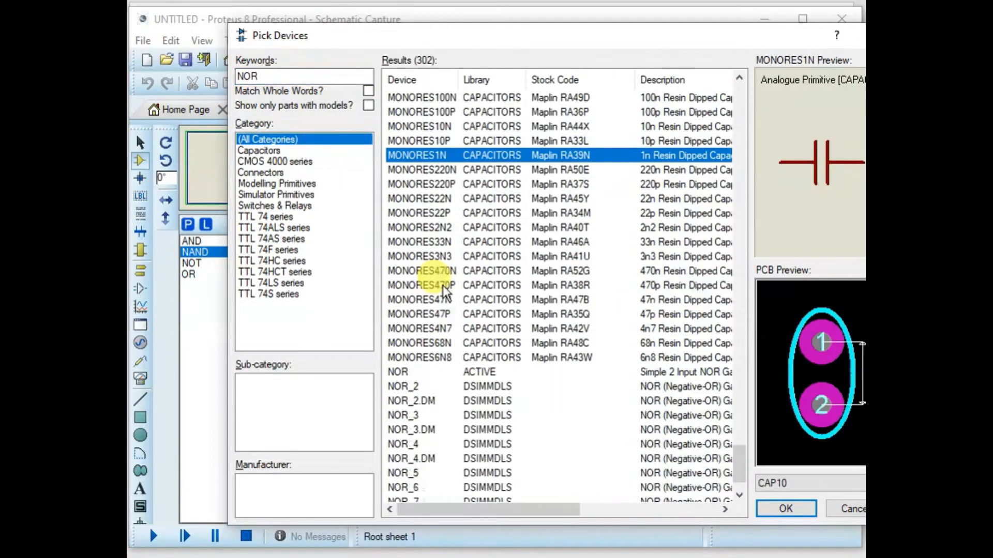
left_click(408, 373)
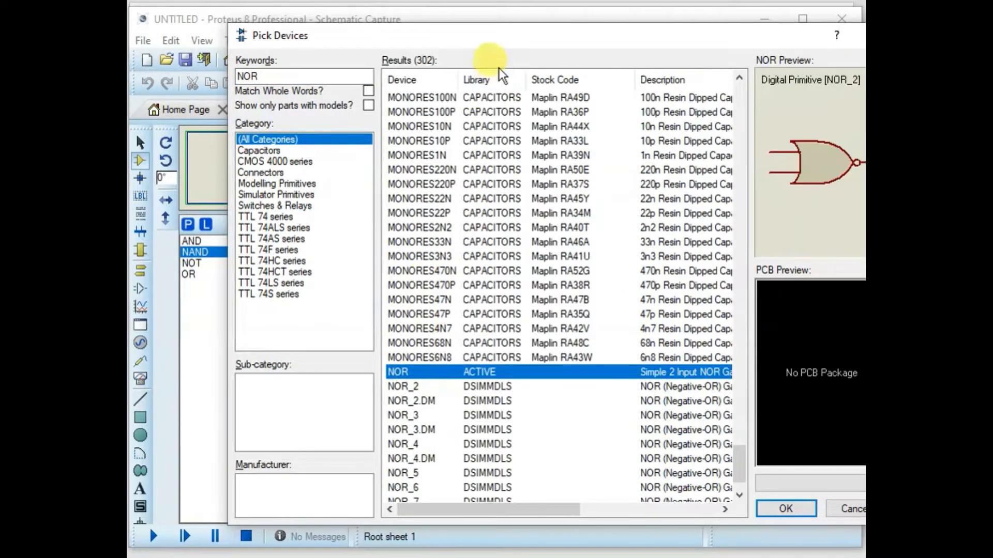
left_click_drag(505, 29, 420, 33)
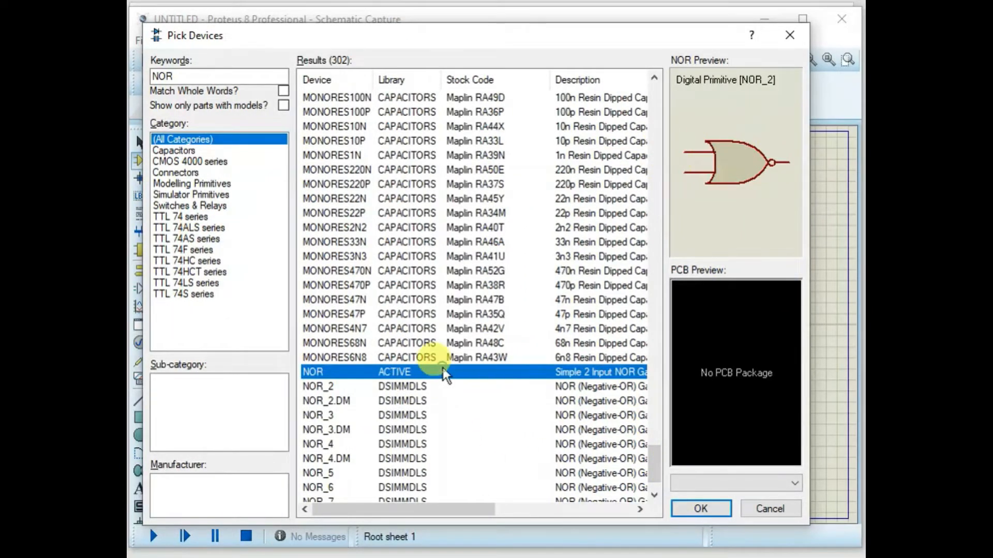
left_click_drag(375, 38, 469, 42)
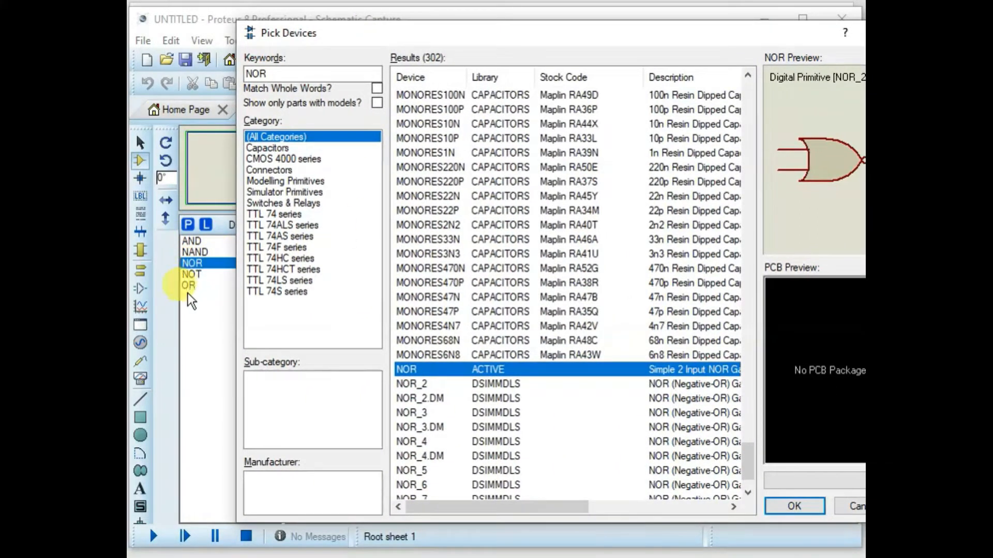
Search the device library for XOR and add the simple 2-input XOR gate from the ACTIVE library to the device list.
left_click(275, 74)
double_click(279, 76)
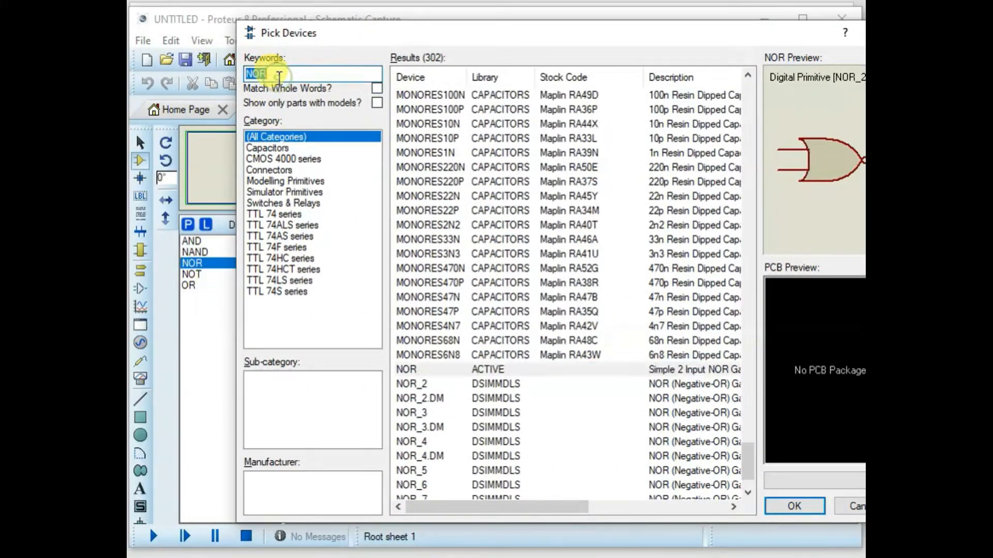
type("X")
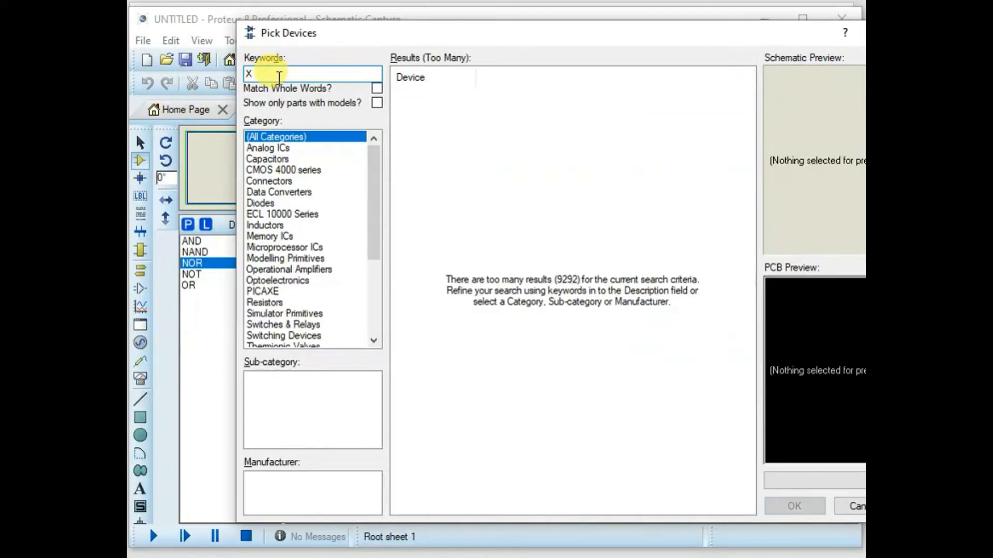
type("OR")
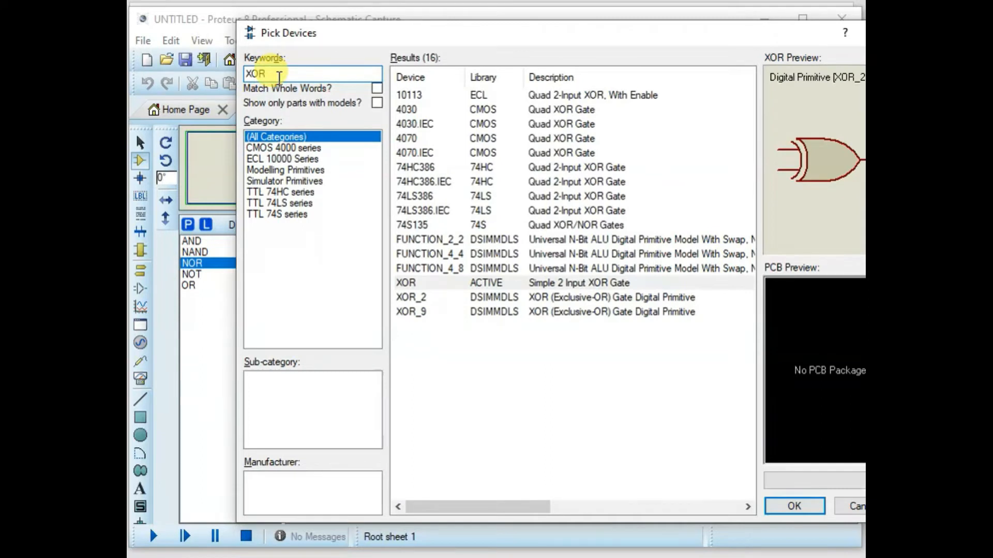
left_click(410, 284)
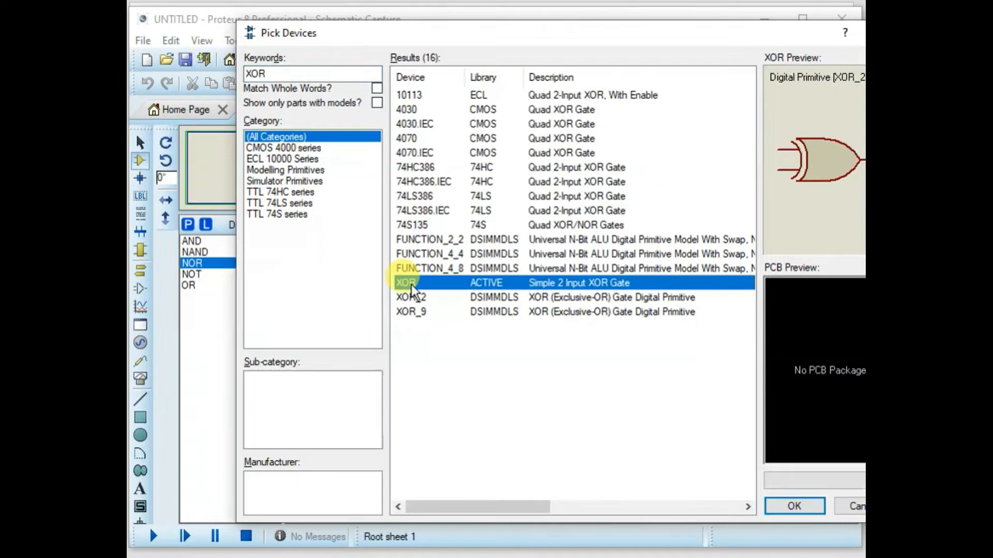
left_click_drag(500, 34, 440, 32)
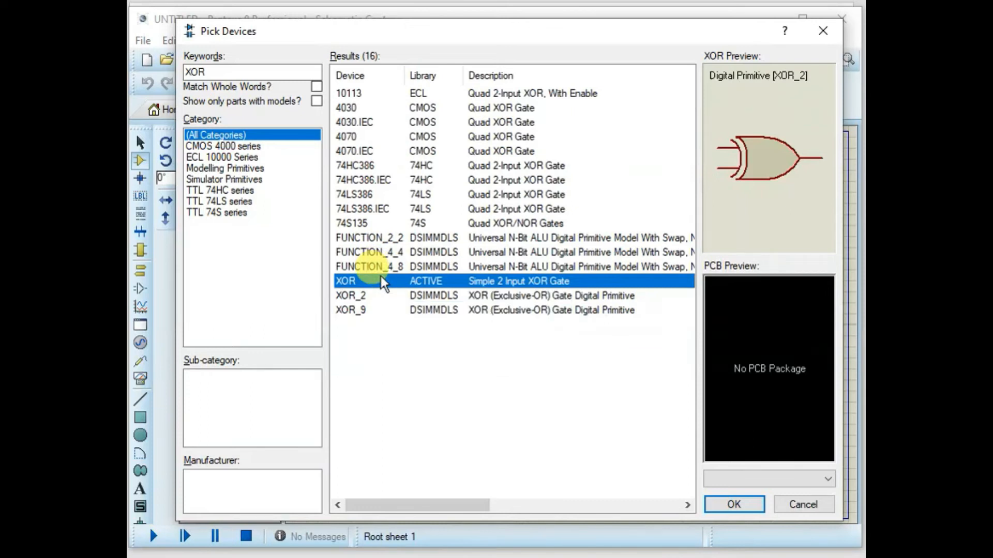
left_click_drag(377, 39, 441, 37)
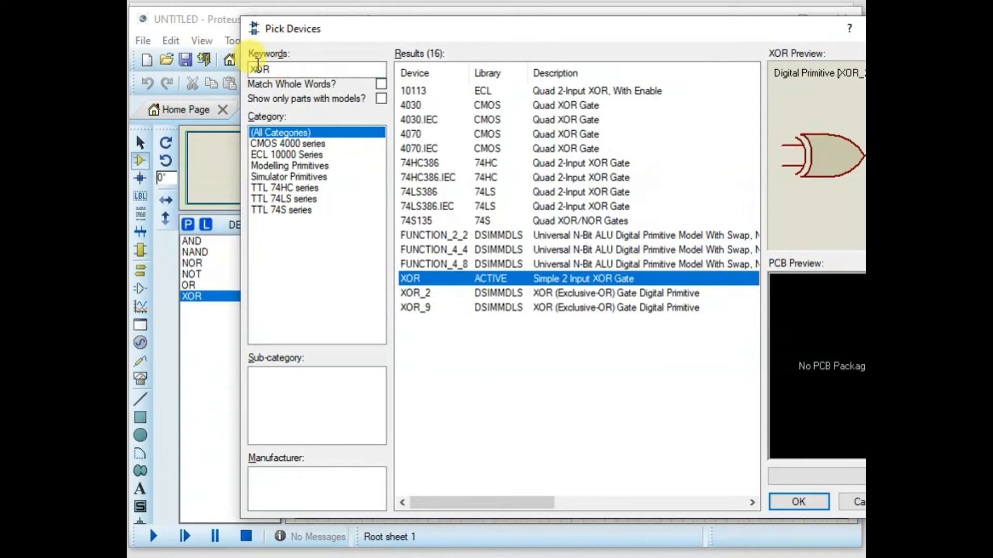
Search the device library for XNOR and add the 4077 quad XNOR gate from the CMOS 4000 series to the device list.
left_click(257, 66)
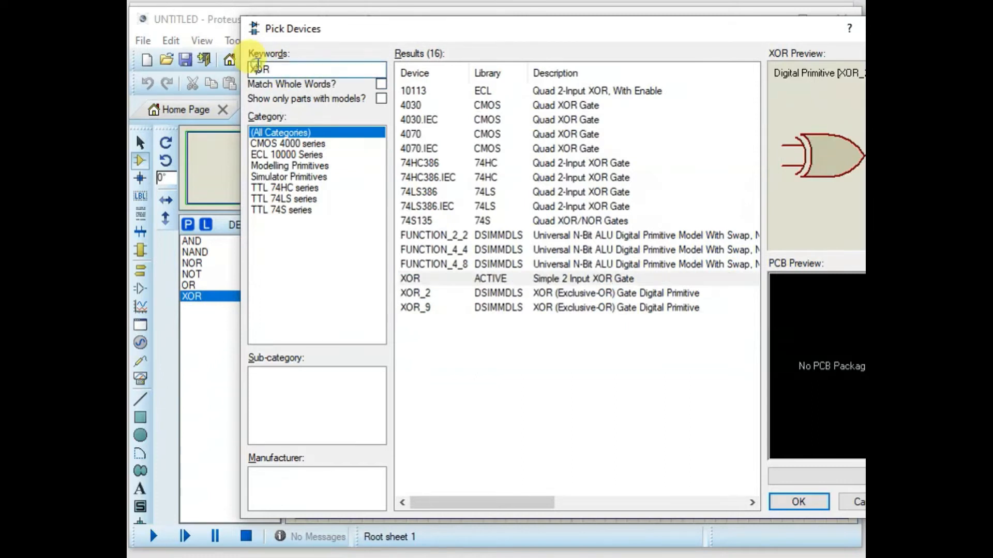
type("N")
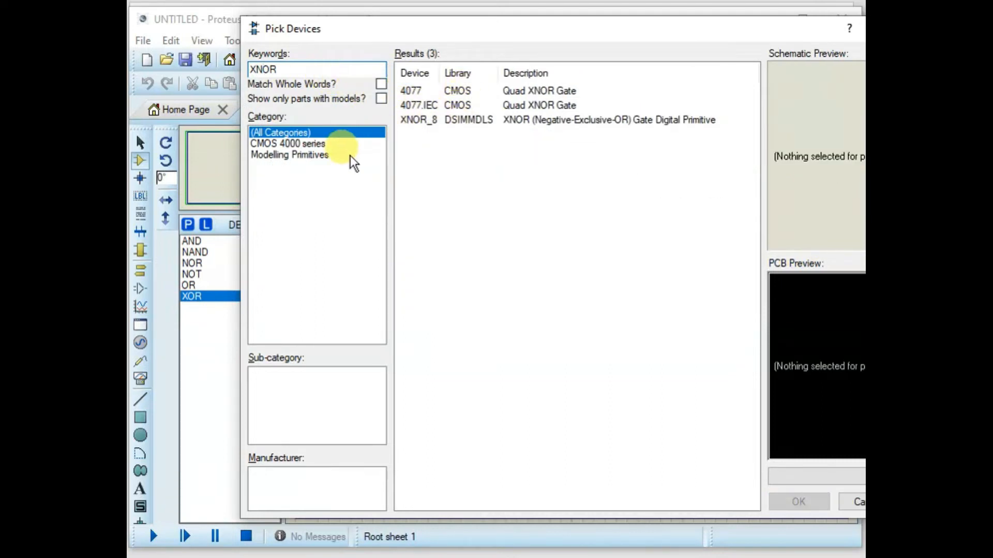
left_click(313, 155)
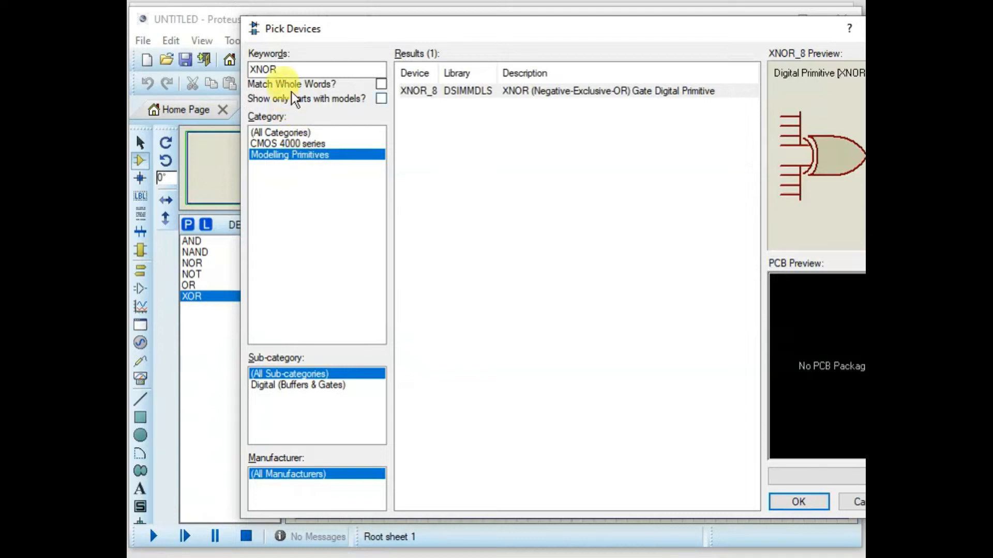
left_click(290, 75)
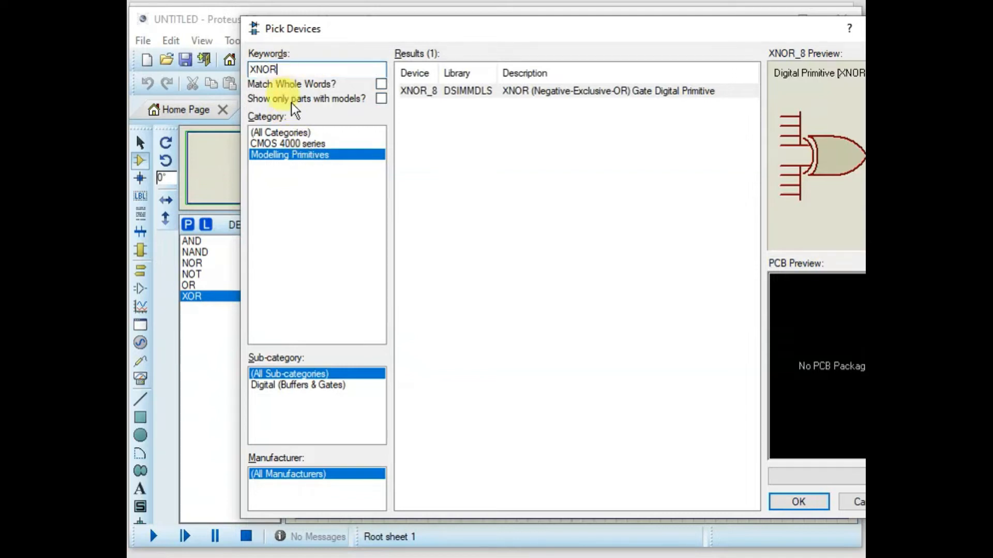
left_click(291, 143)
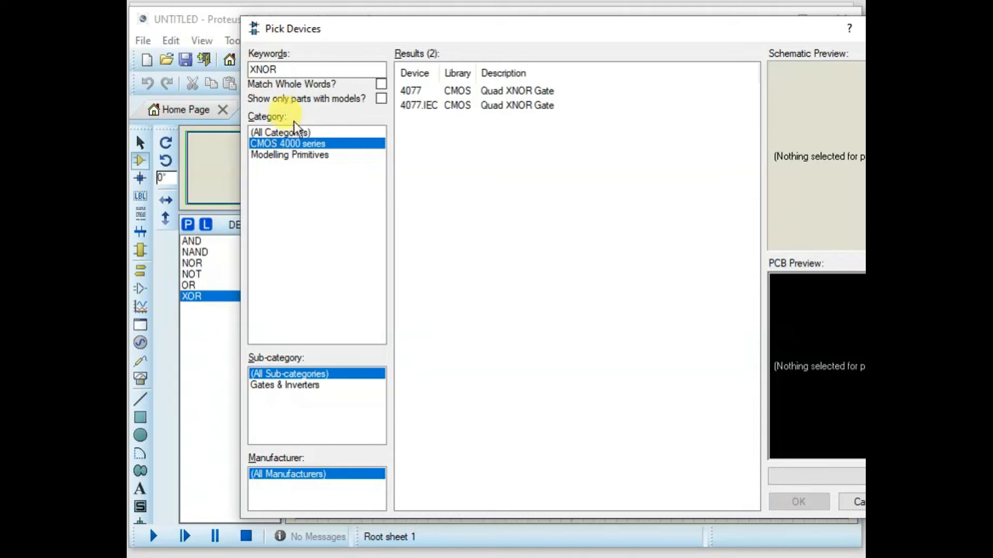
left_click(261, 69)
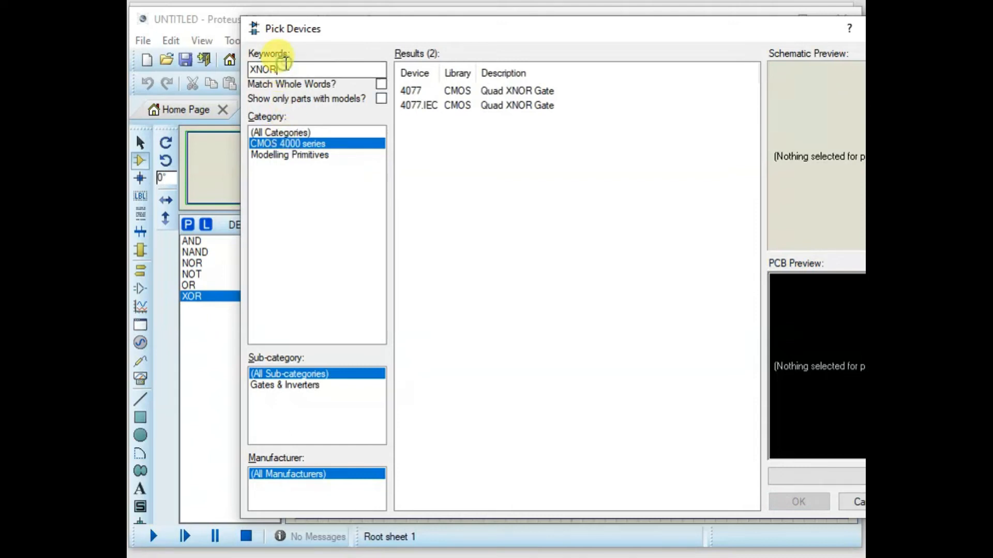
left_click(408, 89)
left_click_drag(514, 33, 406, 32)
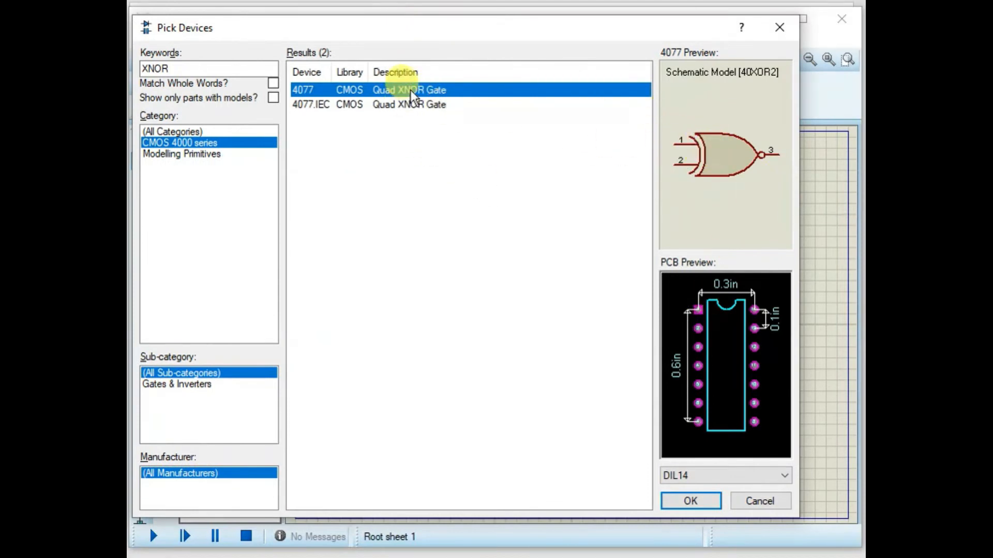
left_click(690, 499)
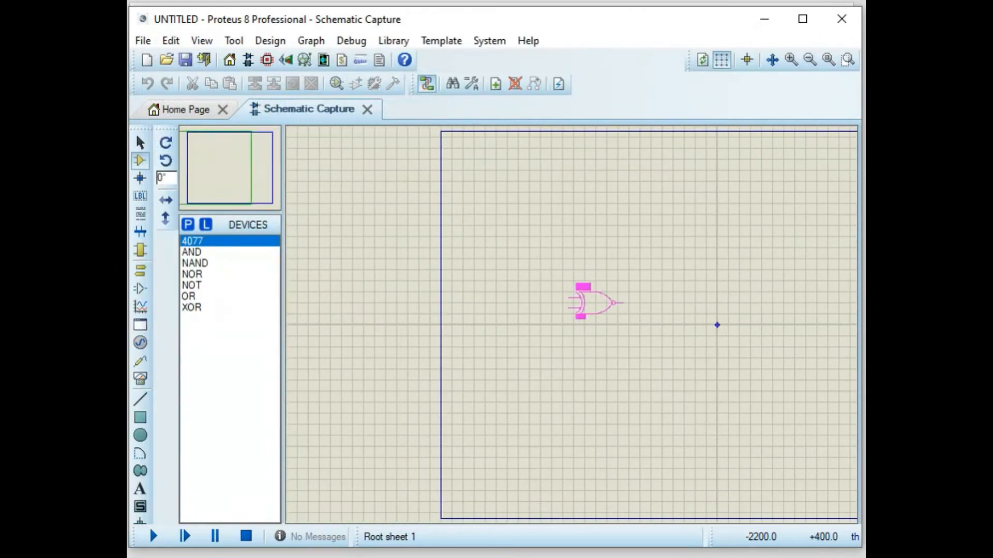
left_click(688, 273)
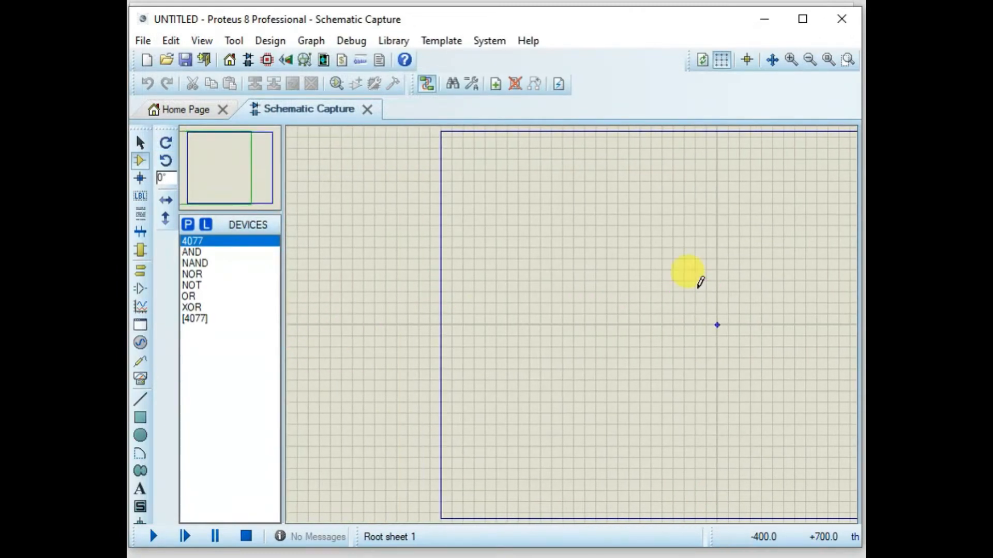
scroll(636, 277, "down", 1)
scroll(705, 304, "up", 2)
scroll(573, 317, "down", 1)
scroll(573, 317, "up", 2)
scroll(573, 316, "down", 1)
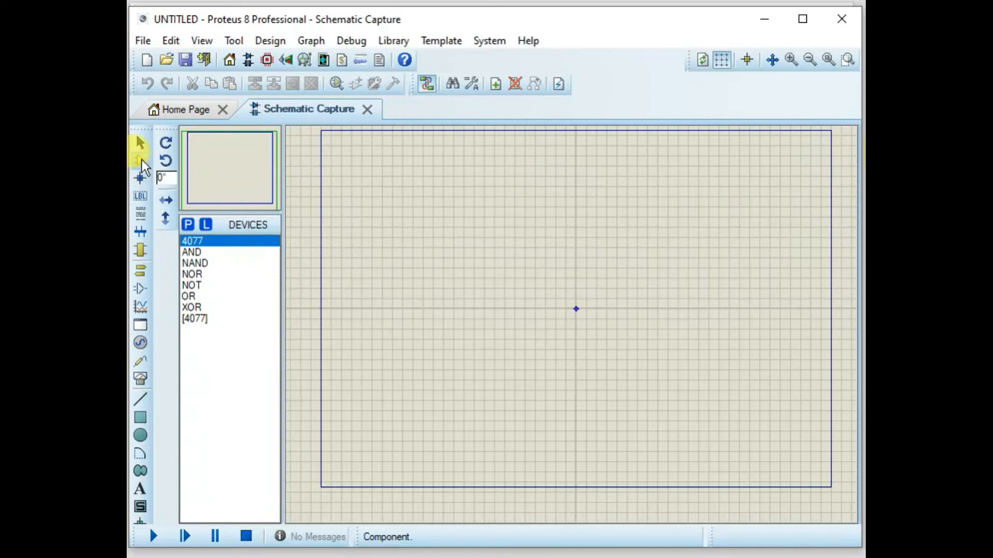
Search the device library for LOGIC and add the large logic state indicator LOGICPROBE (BIG) to the device list.
left_click(188, 224)
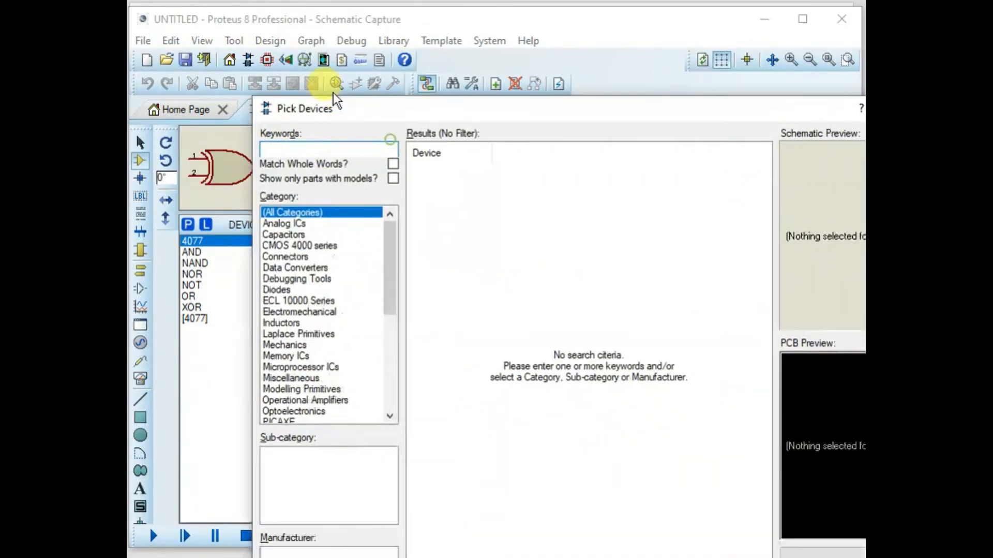
type("LOGIC")
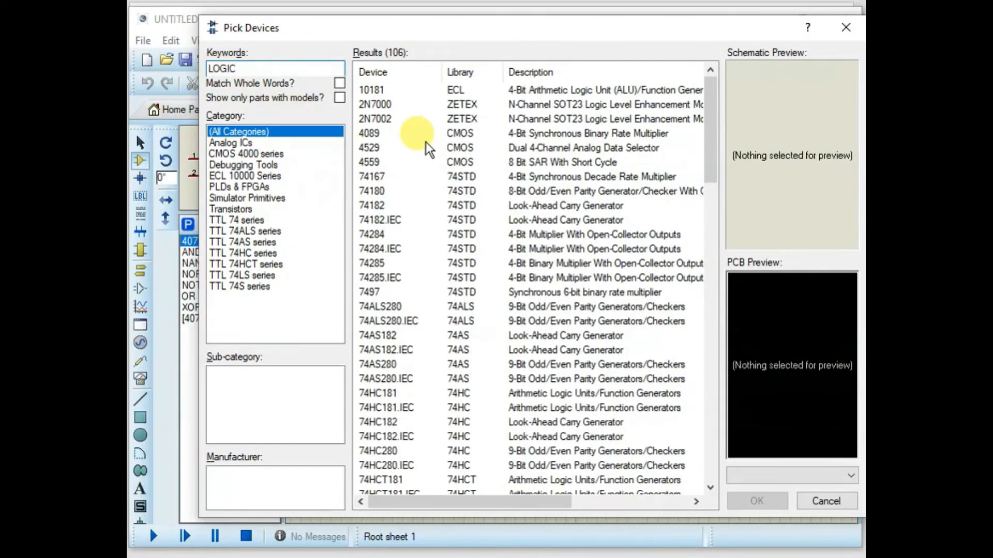
scroll(426, 142, "down", 16)
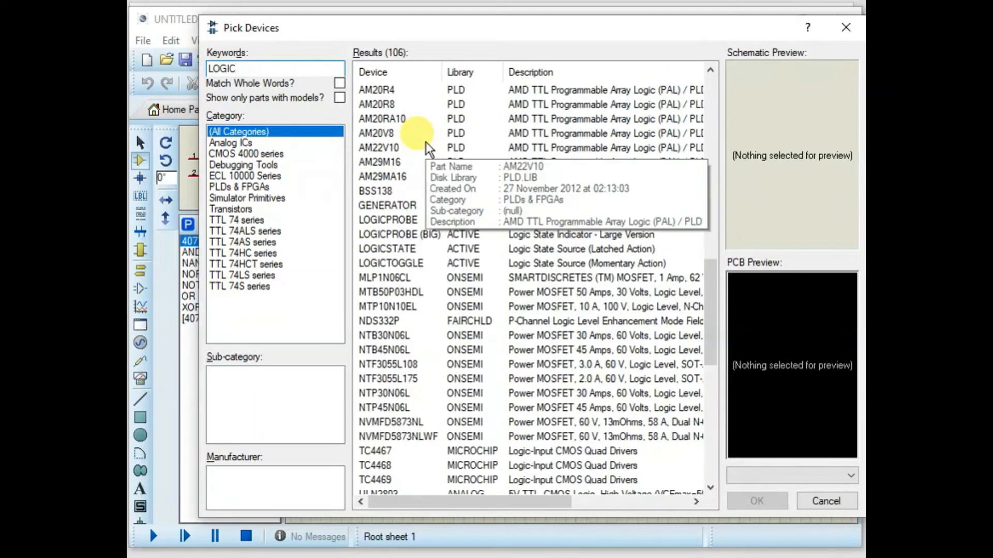
scroll(421, 206, "down", 4)
scroll(421, 206, "up", 3)
scroll(421, 206, "up", 1)
scroll(420, 206, "down", 4)
scroll(421, 206, "up", 3)
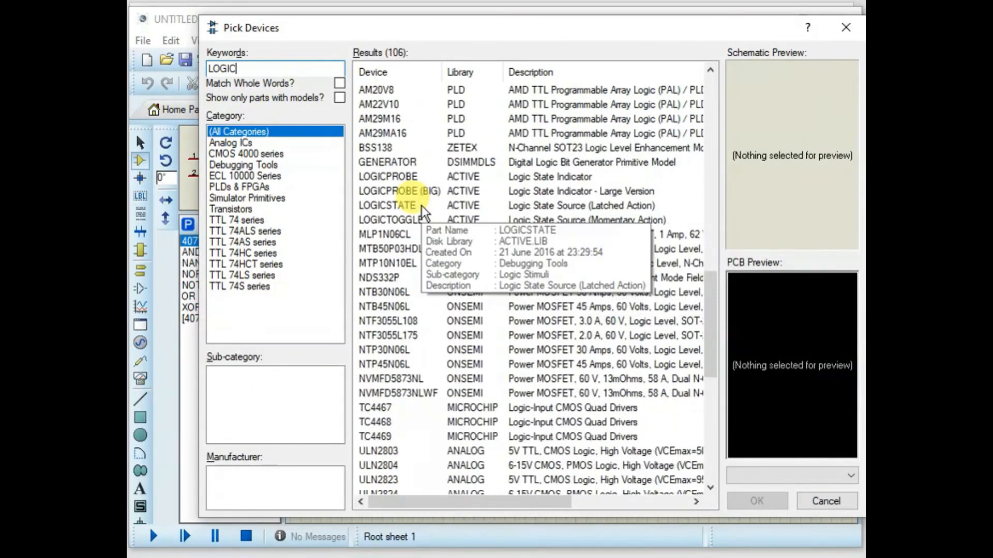
left_click(399, 190)
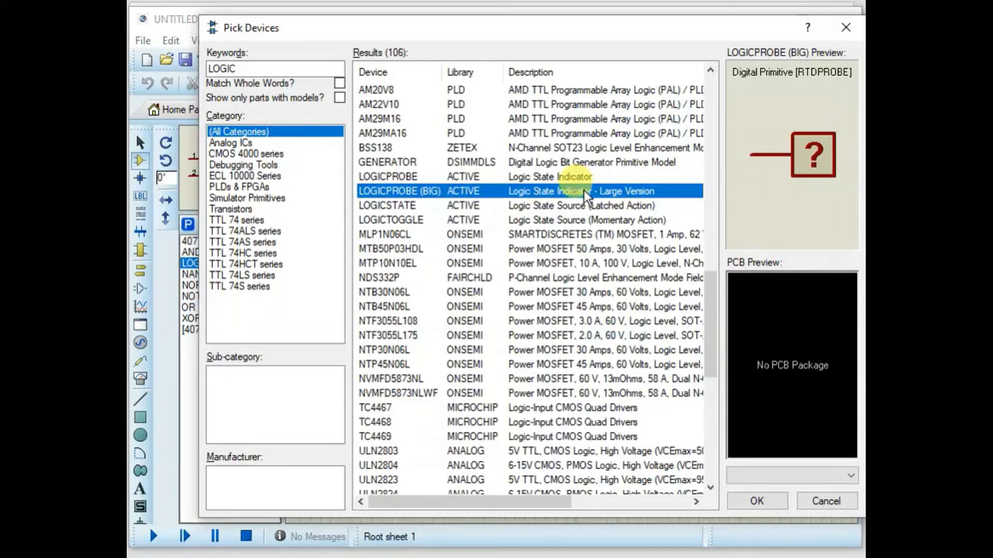
double_click(442, 190)
Add the latched-action logic state source LOGICSTATE to the device list and close the device library.
left_click_drag(458, 29, 374, 14)
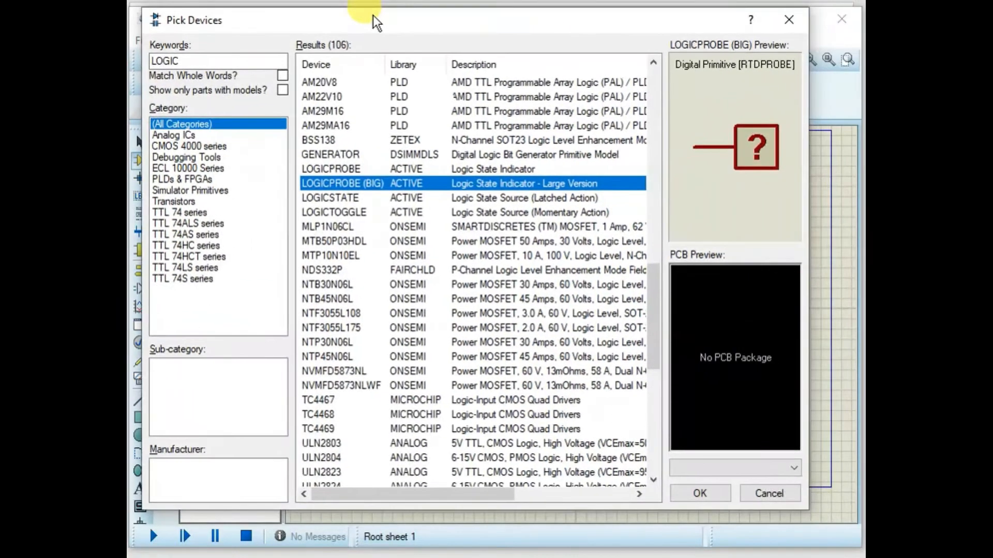
left_click(323, 199)
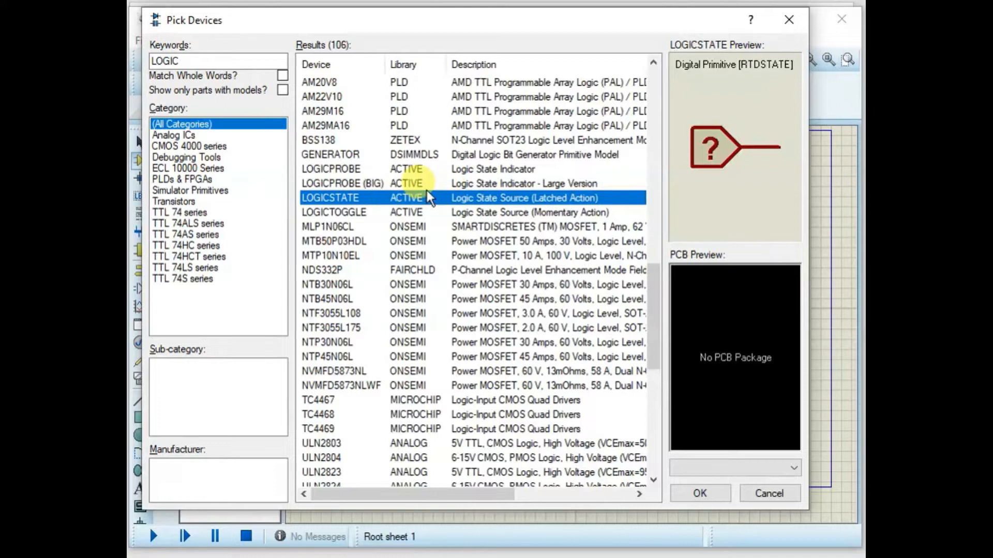
left_click_drag(430, 21, 550, 19)
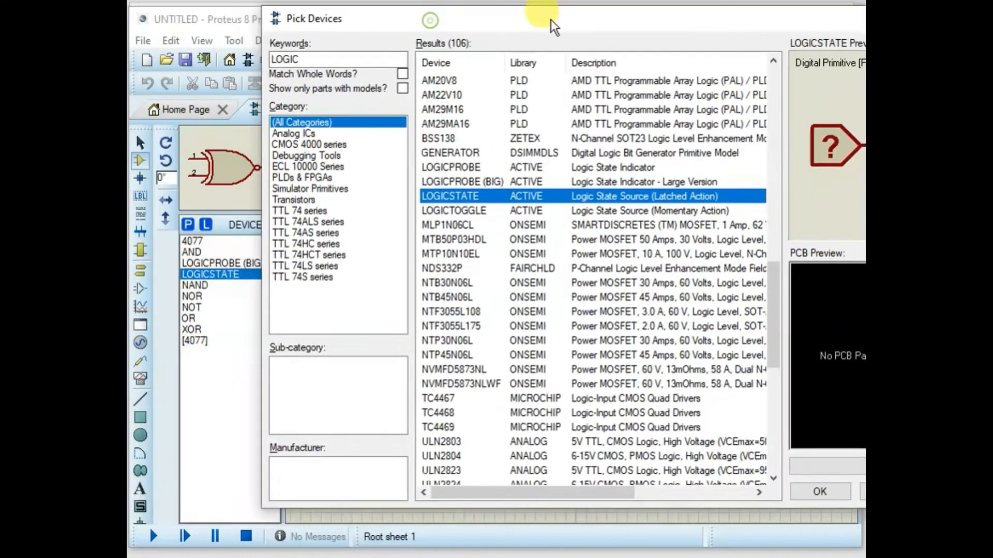
left_click(822, 492)
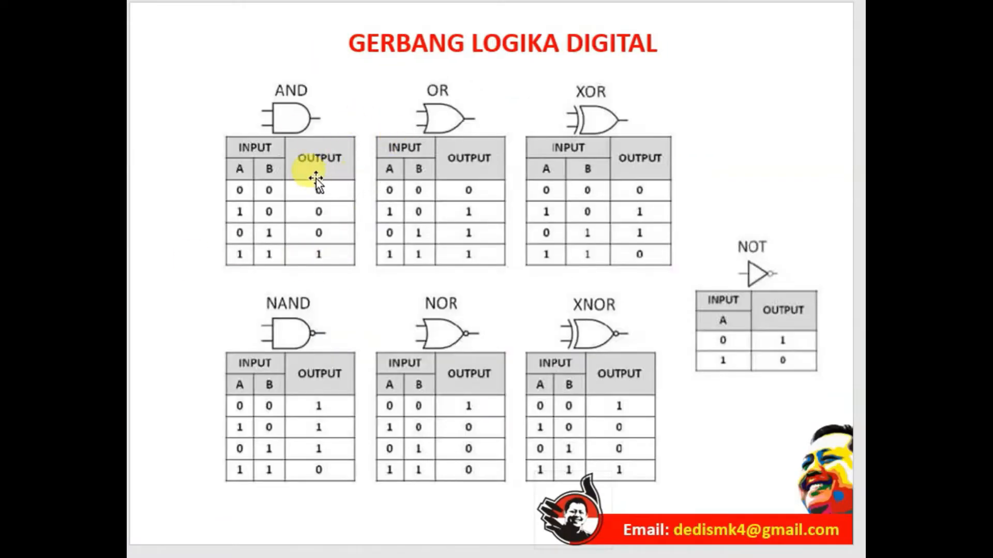
Switch back to Proteus and place an AND gate in the upper-left area of the schematic sheet.
mouse_move(365, 555)
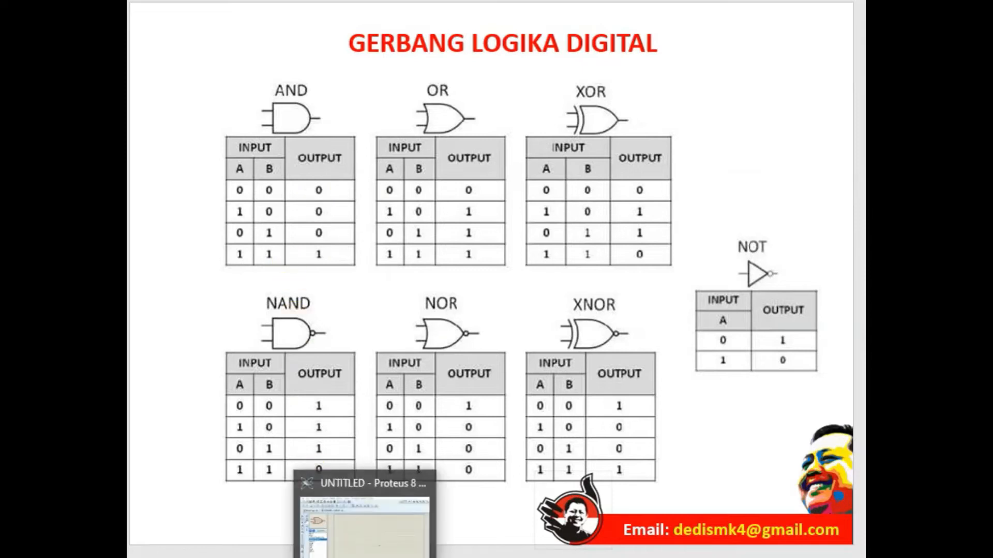
left_click(365, 517)
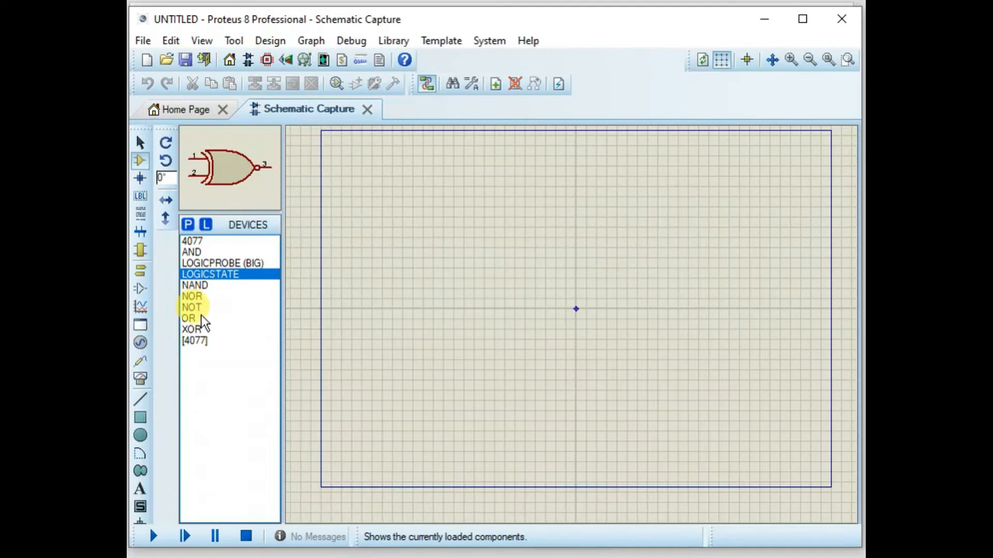
left_click(200, 252)
left_click(434, 216)
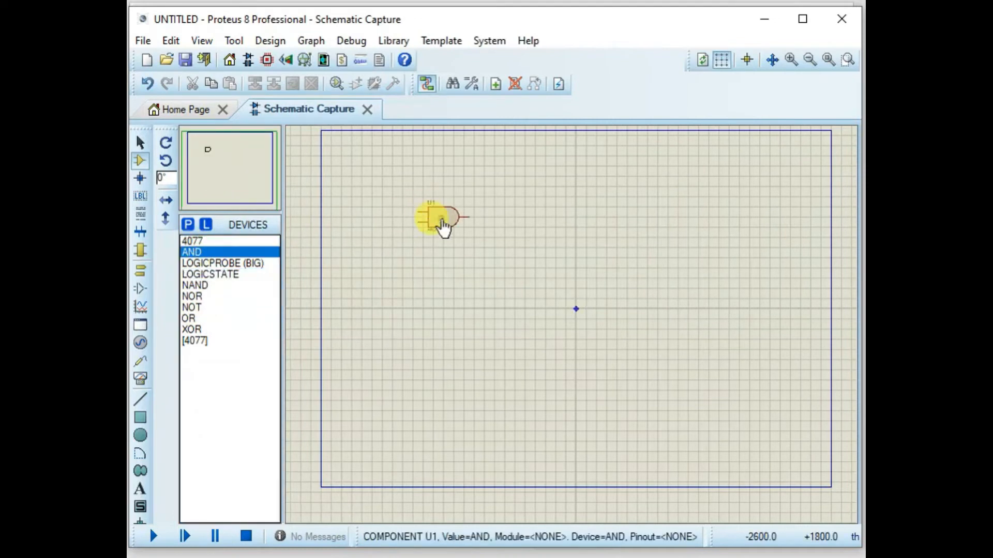
Place two LOGICSTATE sources one above the other on the input side of the AND gate.
scroll(450, 233, "up", 3)
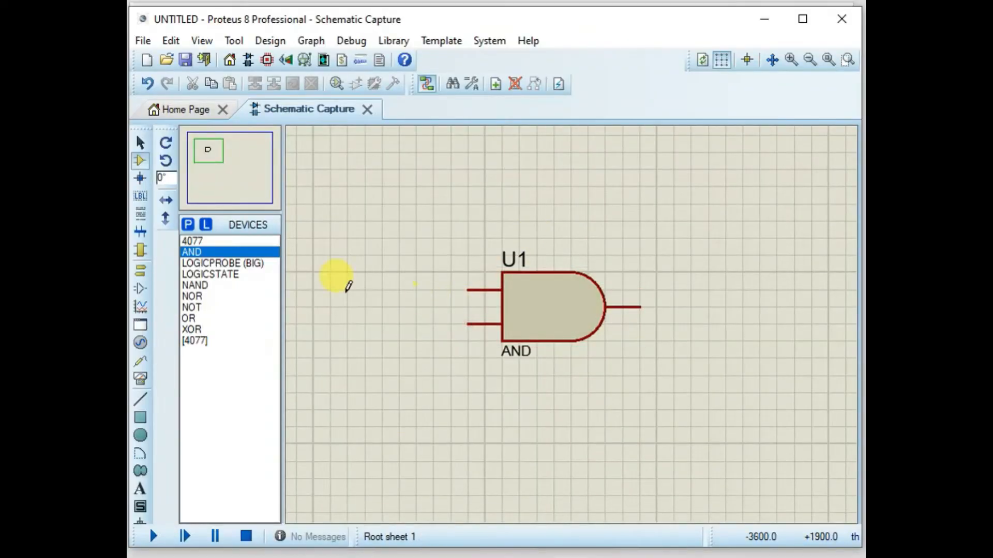
left_click(233, 275)
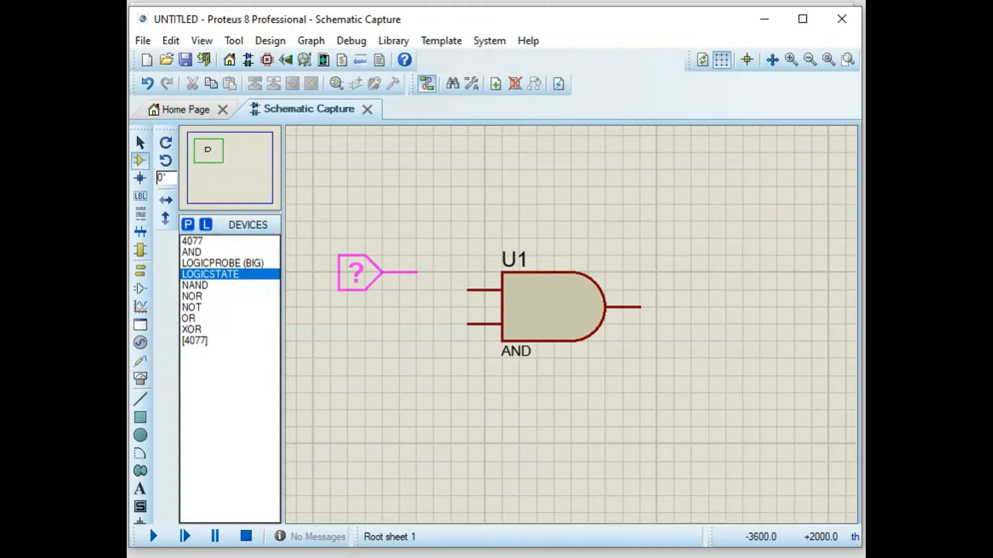
left_click(397, 283)
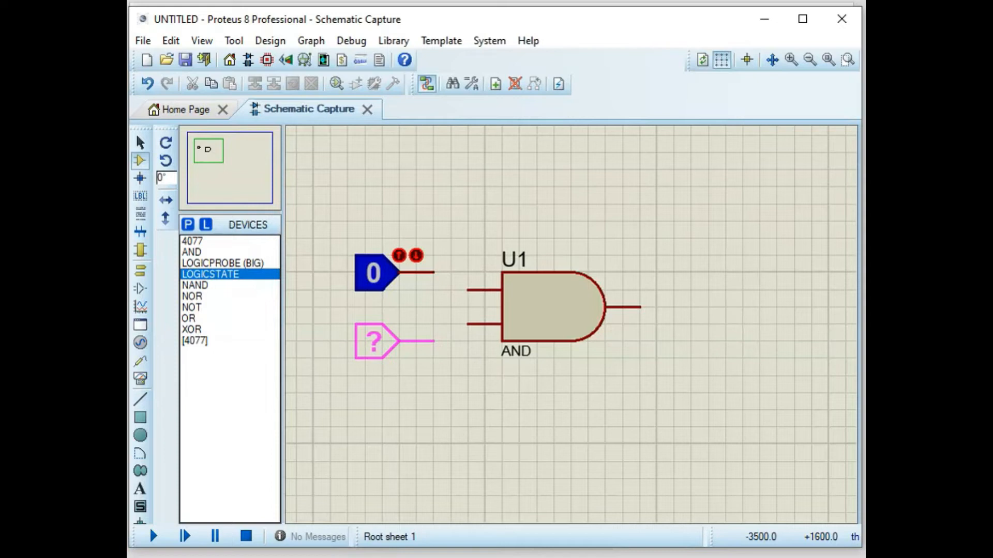
left_click(397, 352)
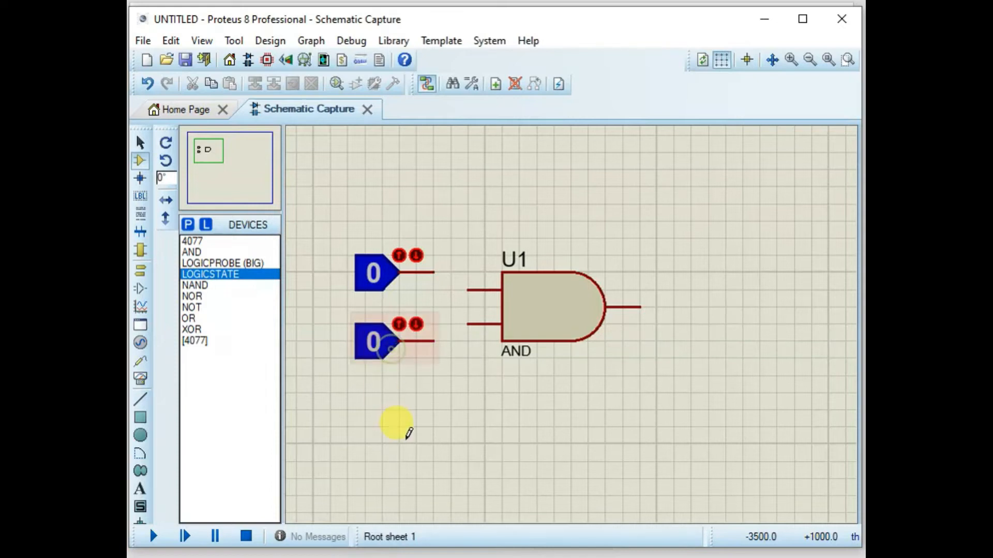
Place a LOGICPROBE (BIG) indicator level with the output of the AND gate.
left_click(203, 264)
left_click(714, 307)
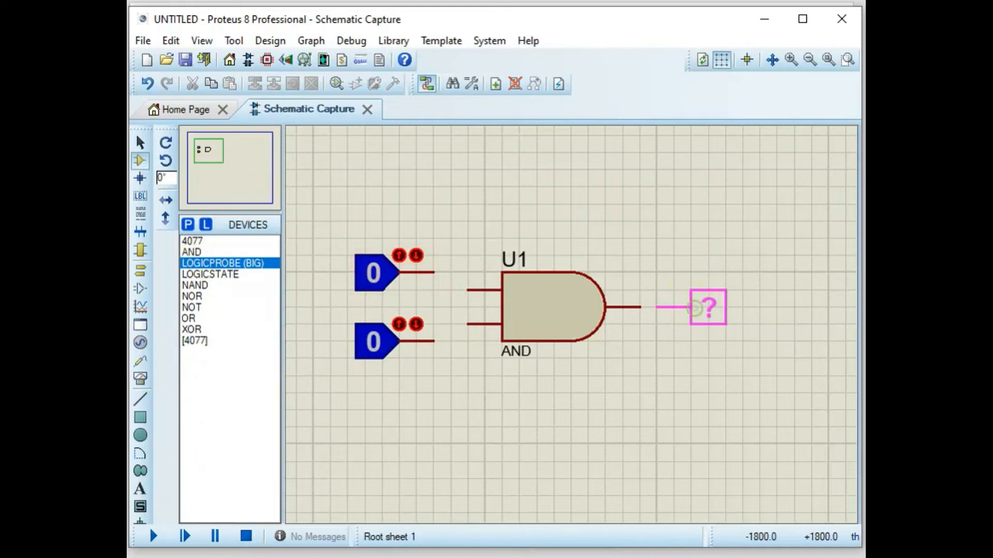
left_click(709, 308)
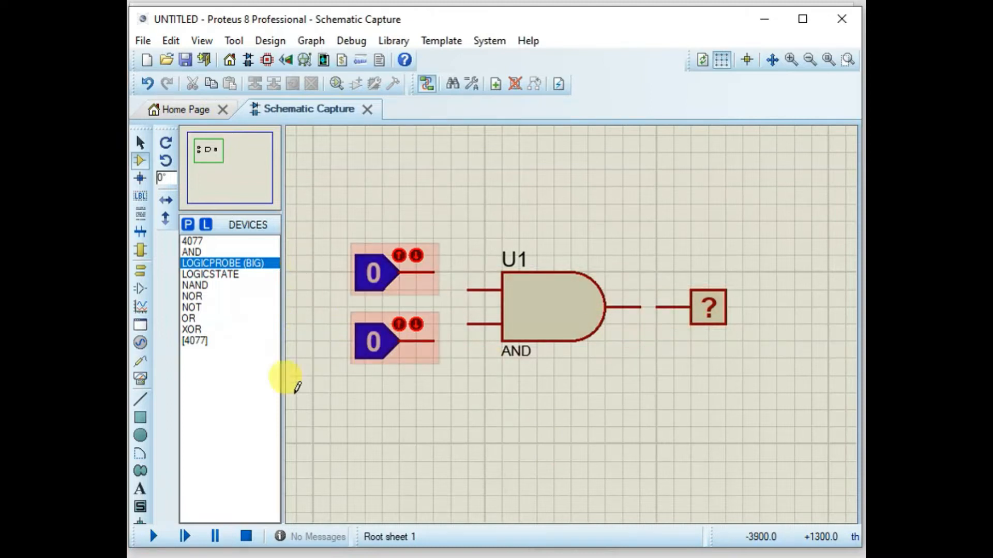
Wire the two LOGICSTATE sources to the AND gate's inputs and the gate's output to the logic probe.
left_click(435, 272)
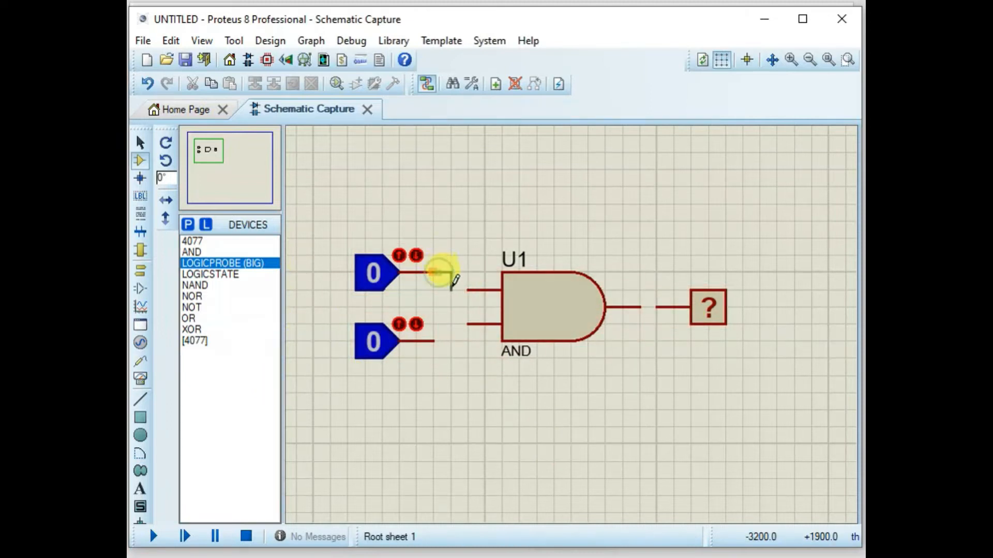
left_click(466, 290)
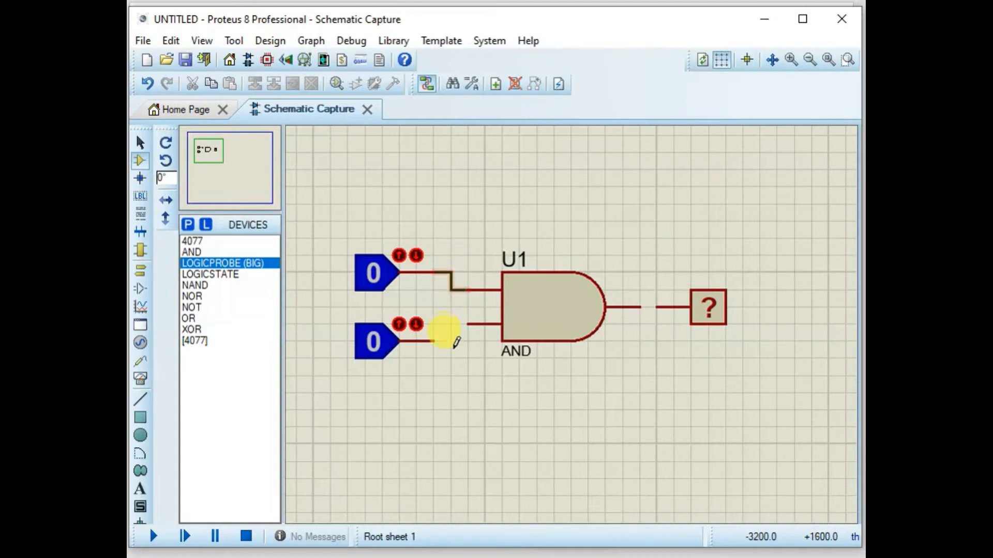
left_click(435, 341)
left_click(467, 325)
left_click(641, 306)
left_click(655, 308)
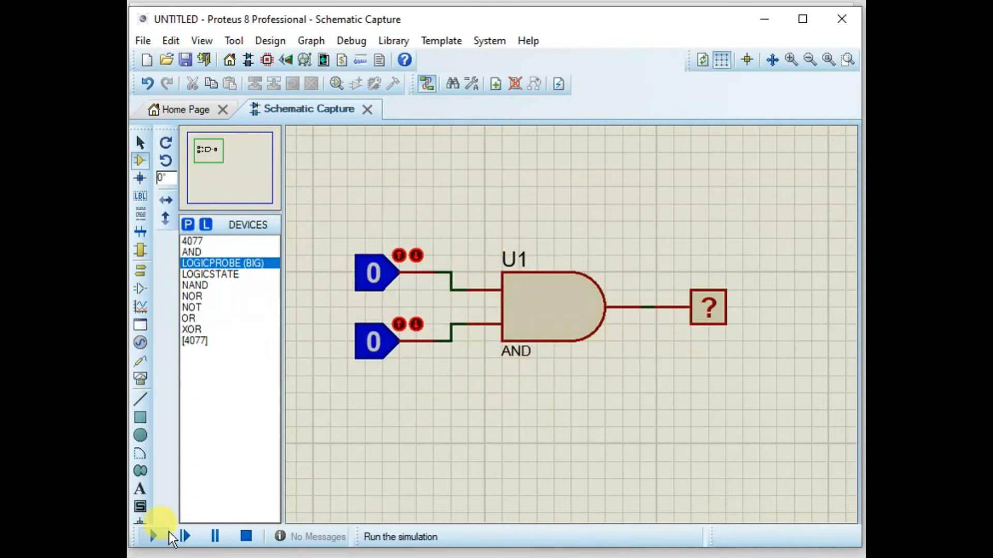
Run the simulation and test the AND gate with upper/lower inputs 0/1, 1/0 and 1/1.
left_click(153, 536)
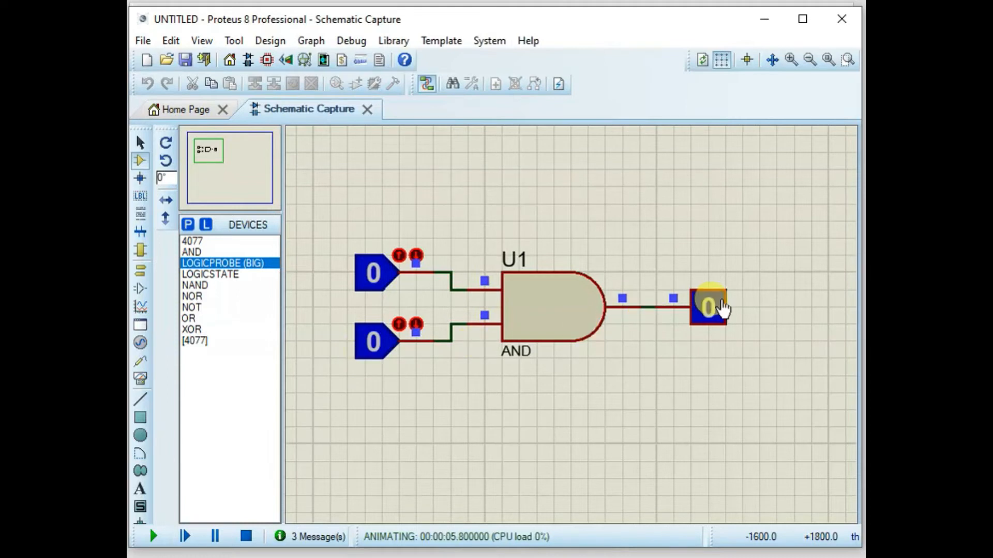
left_click(368, 344)
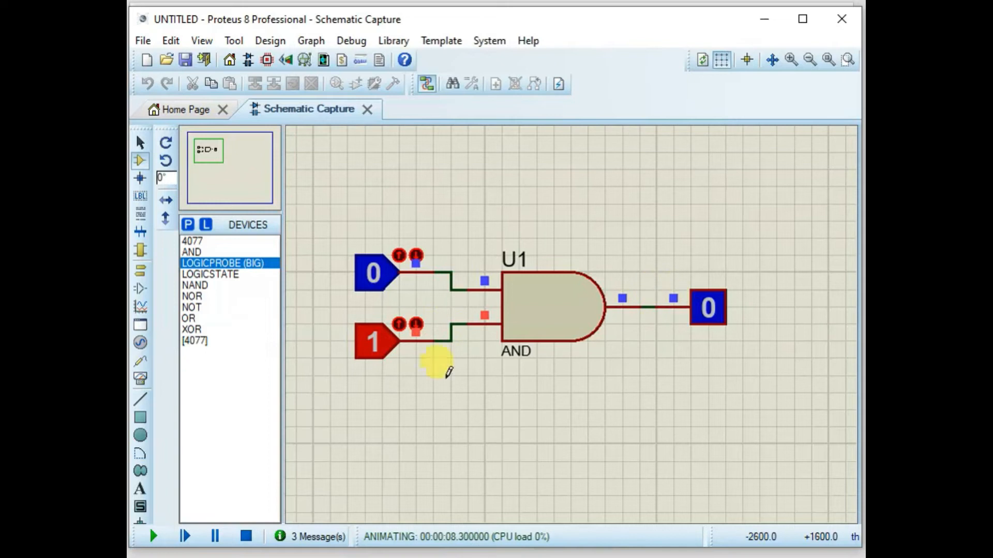
left_click(380, 346)
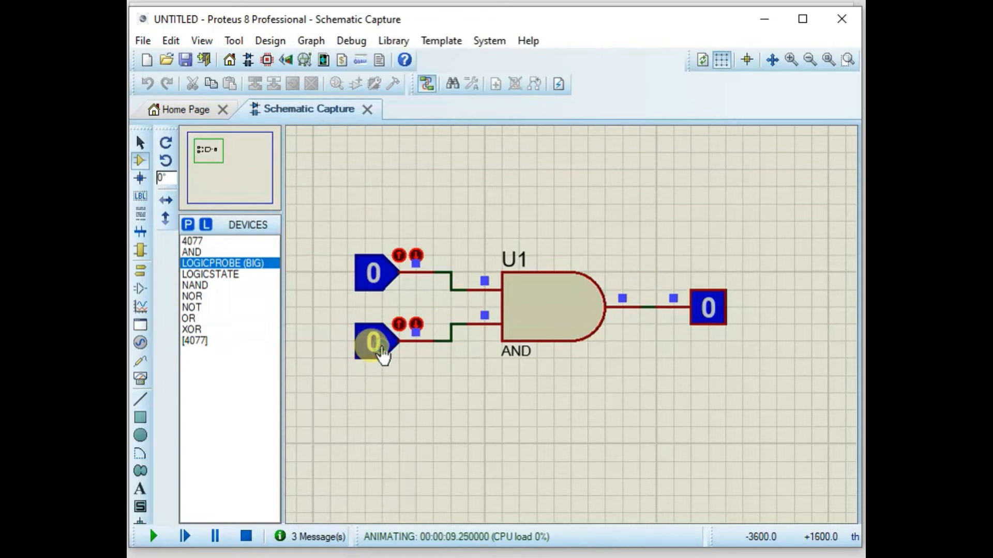
left_click(379, 284)
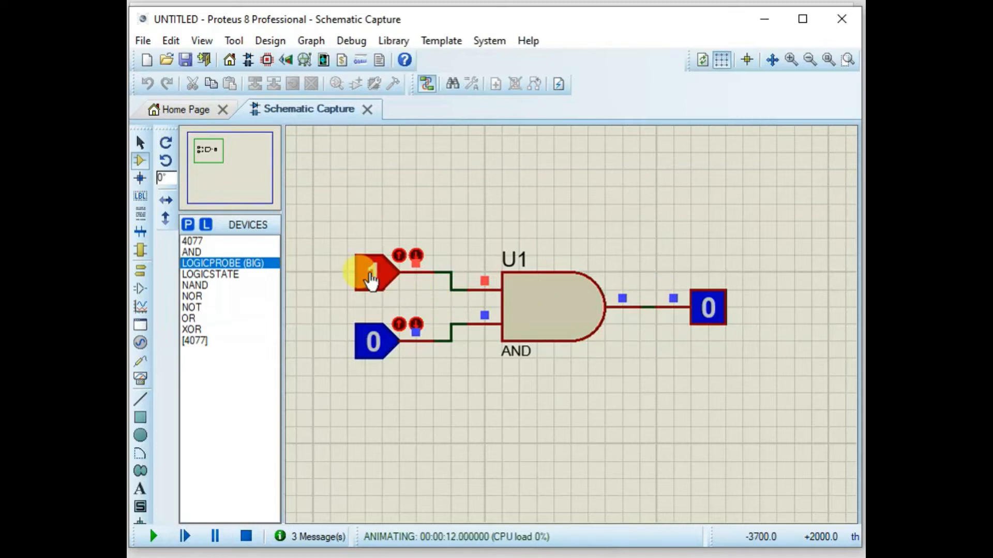
left_click(373, 346)
left_click(707, 319)
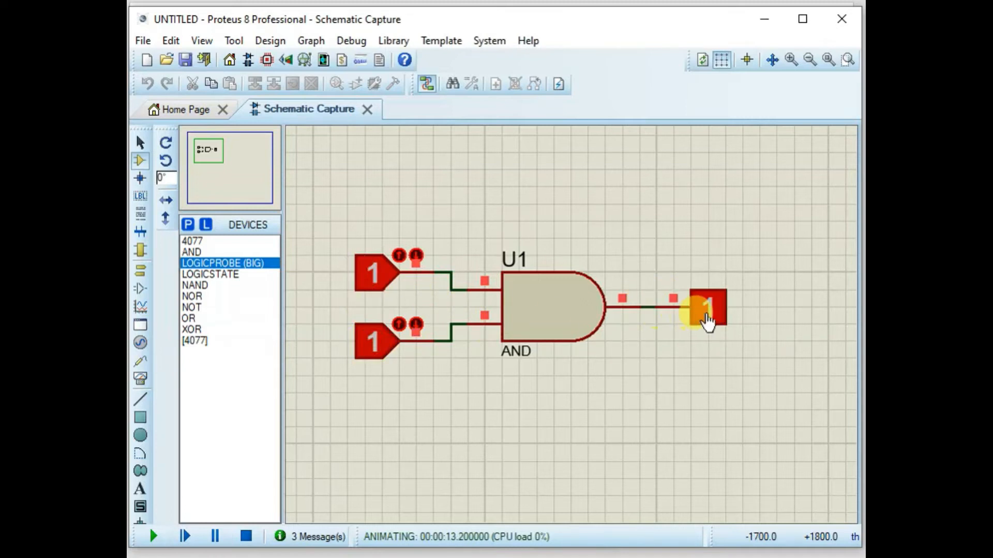
Reset both AND inputs to 0 and retest the combinations 0/1, 1/0 and 1/1, ending with both inputs at 1.
left_click(371, 345)
left_click(370, 293)
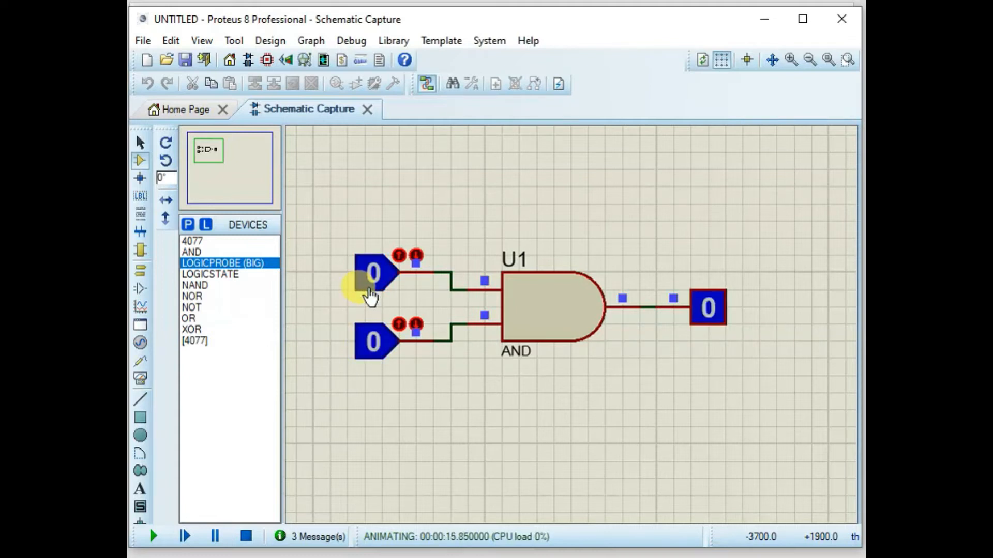
left_click(376, 348)
left_click(378, 348)
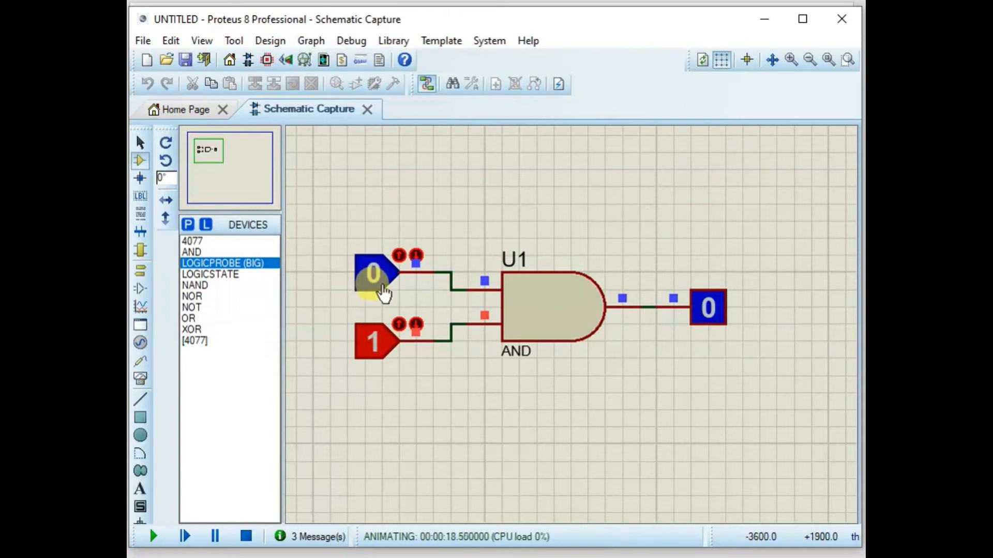
left_click(367, 338)
left_click(378, 288)
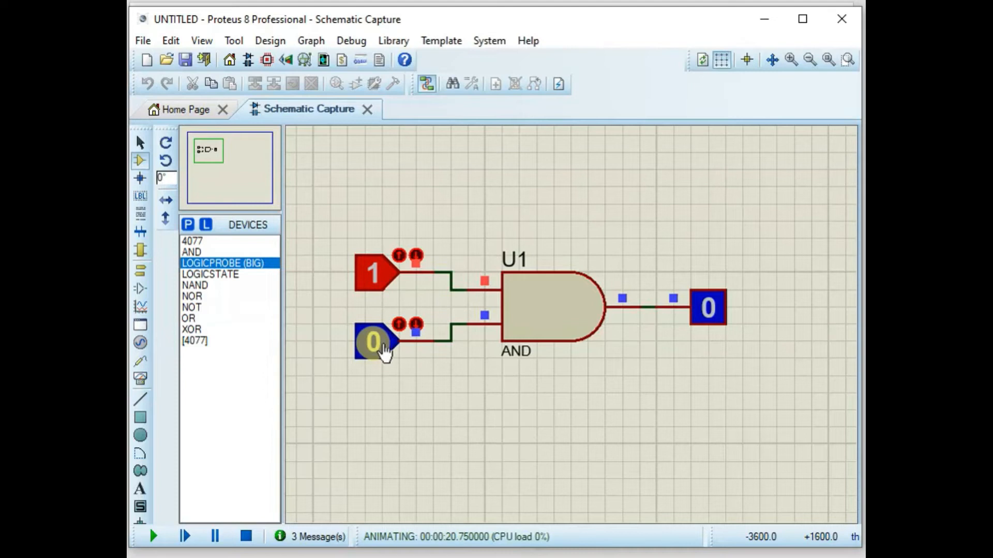
left_click(374, 289)
left_click(372, 339)
left_click(373, 287)
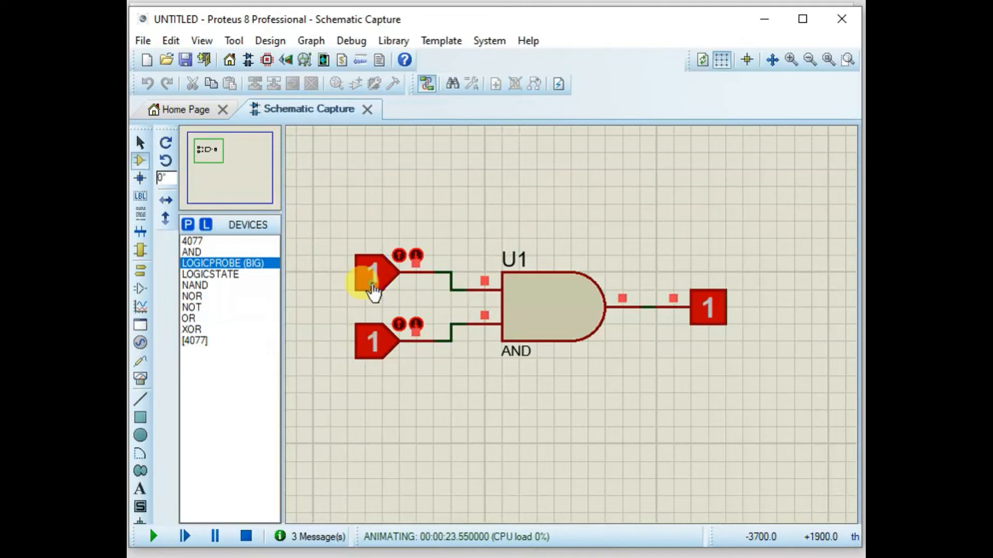
left_click(367, 342)
left_click(368, 347)
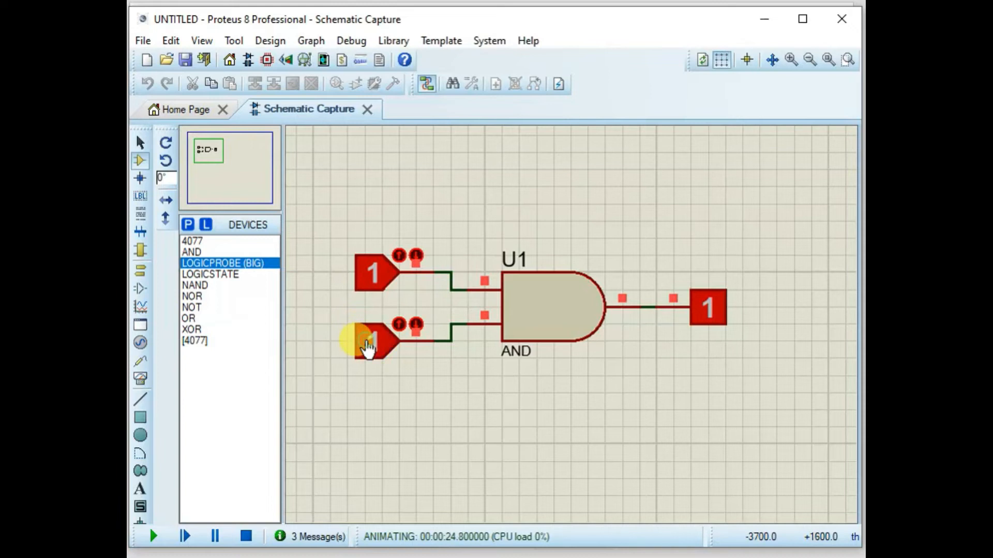
left_click(368, 348)
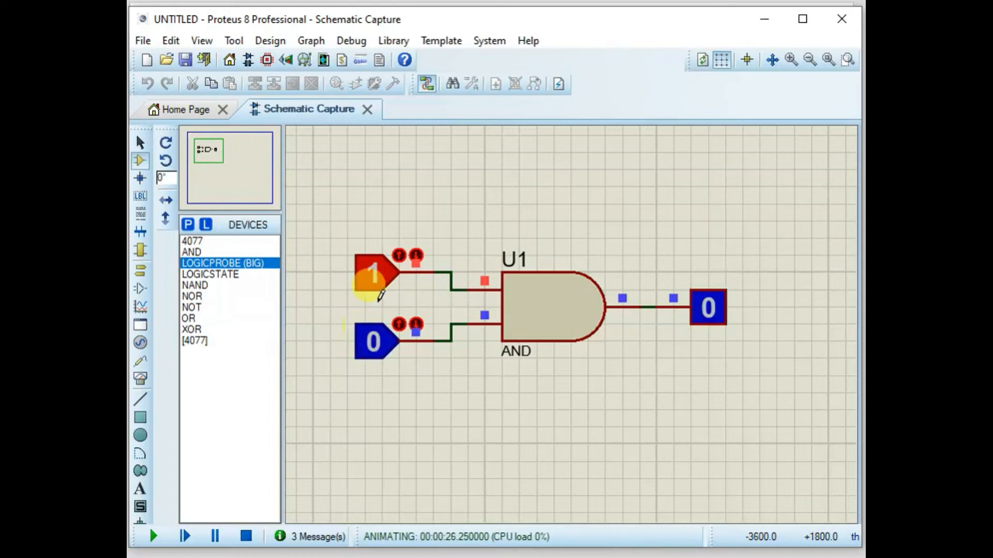
left_click(382, 349)
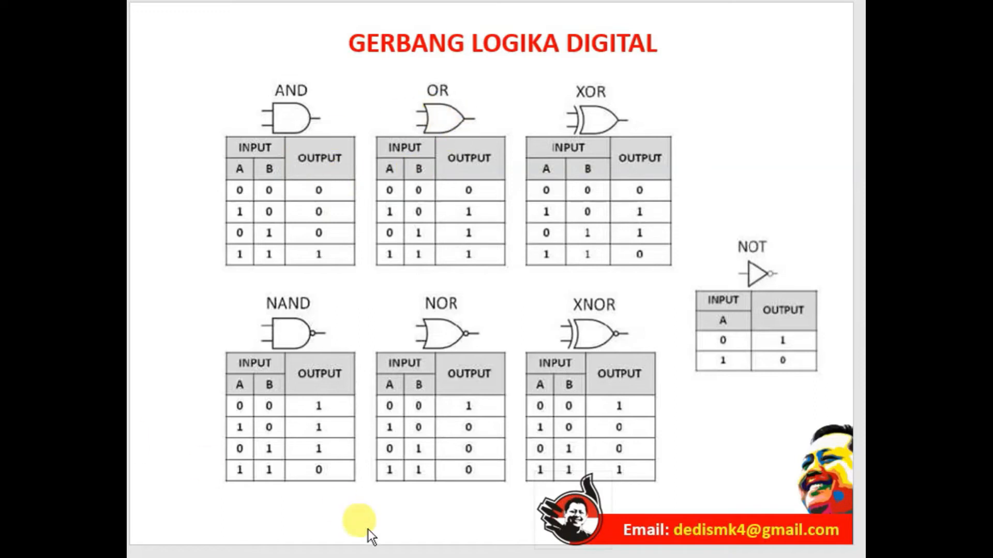
Switch from the truth-table slide back to Proteus, stop the simulation and delete the AND gate.
left_click(365, 557)
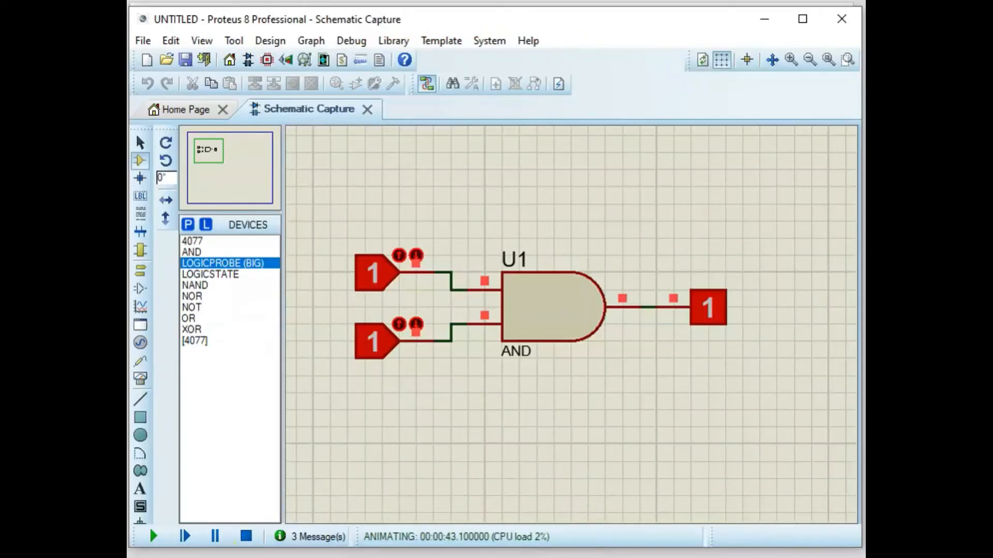
left_click(245, 537)
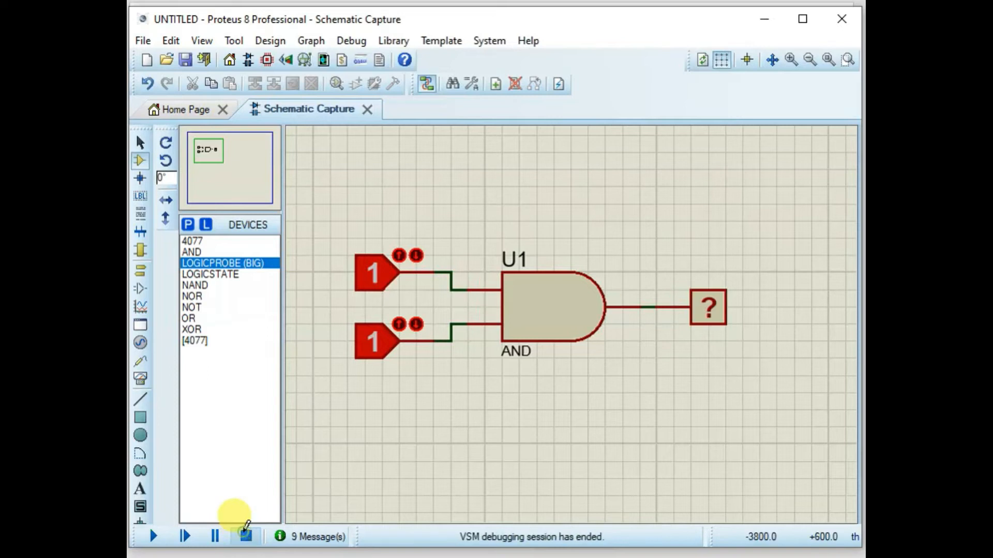
right_click(571, 322)
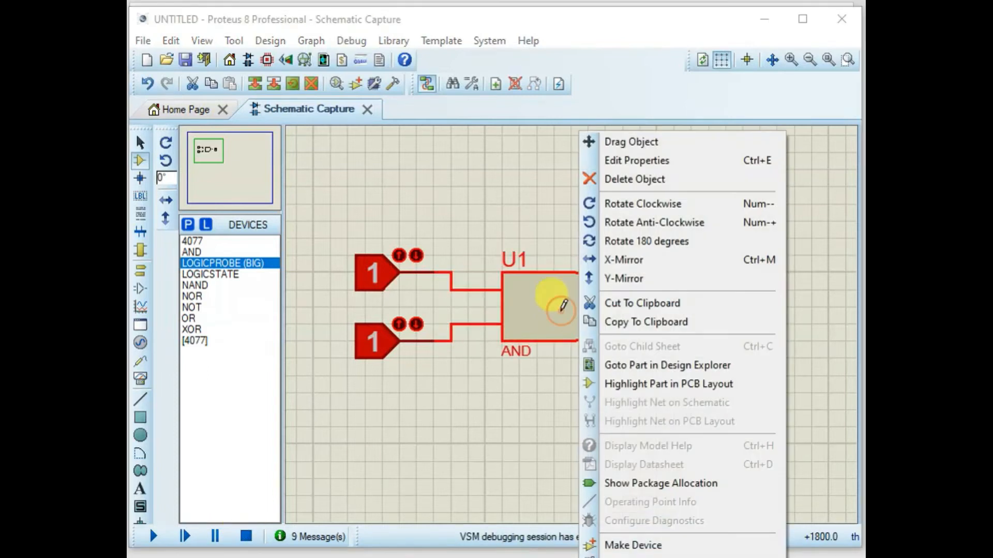
left_click(598, 181)
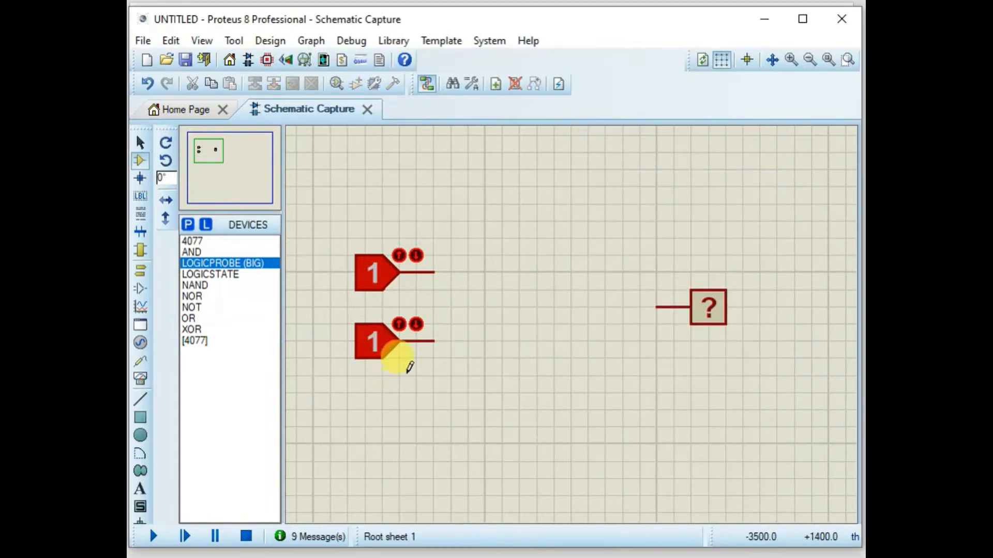
Set both LOGICSTATE sources to 0 and place an OR gate between them and the logic probe.
left_click(371, 286)
left_click(354, 354)
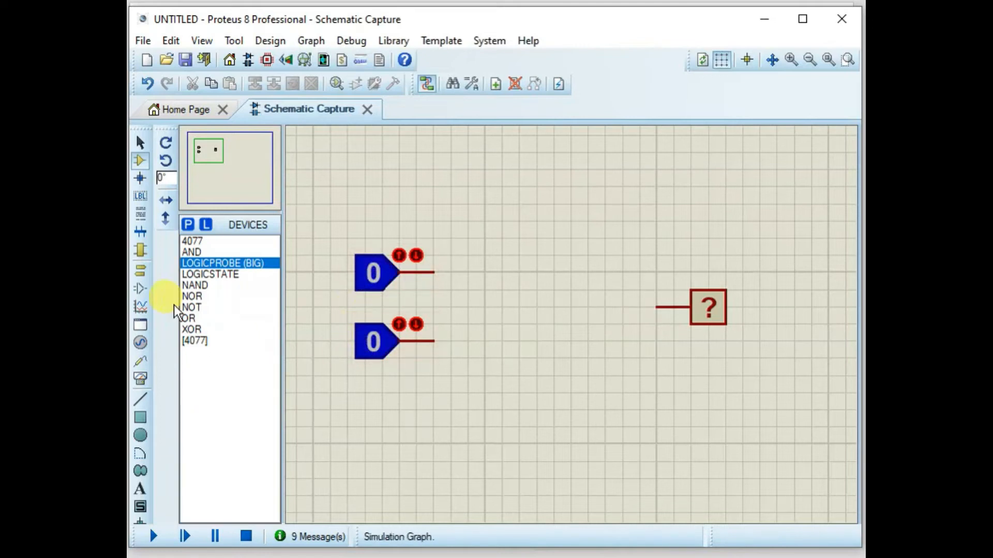
left_click(190, 318)
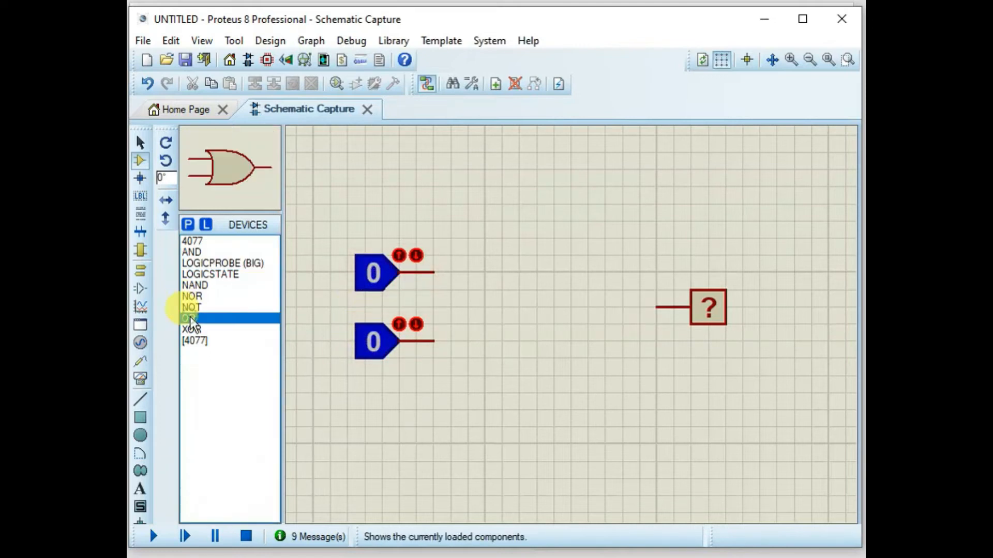
left_click(526, 292)
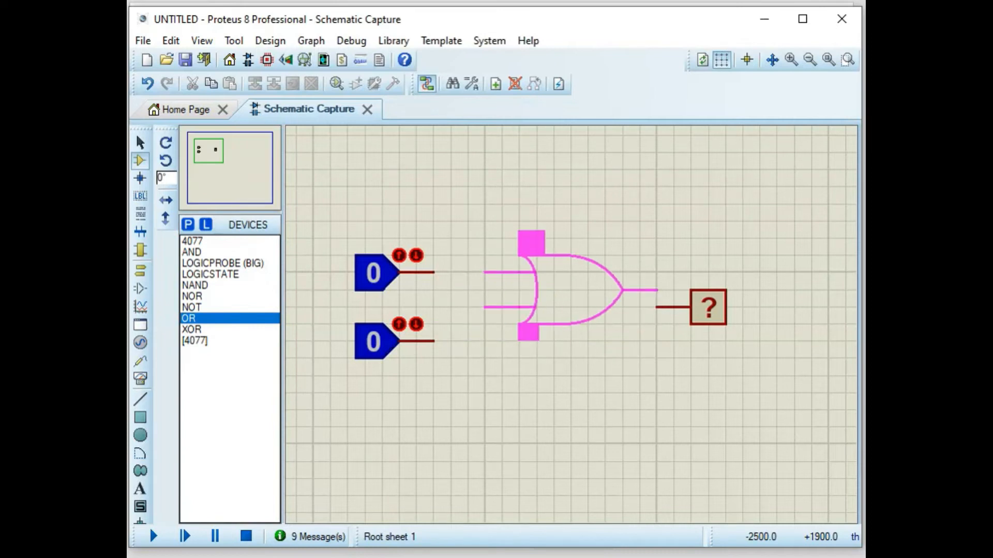
left_click(514, 361)
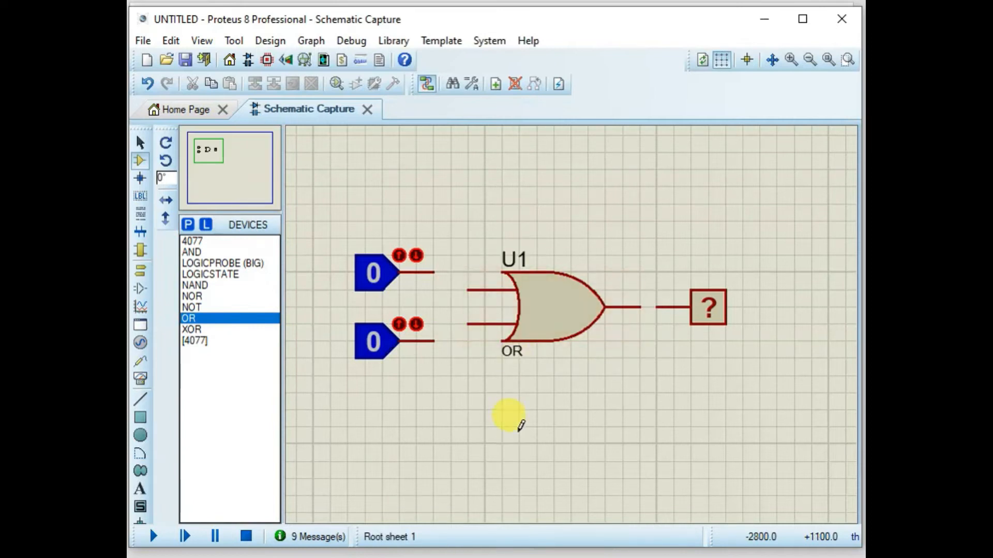
Wire the two LOGICSTATE sources to the OR gate's inputs and the gate's output to the logic probe.
left_click(433, 270)
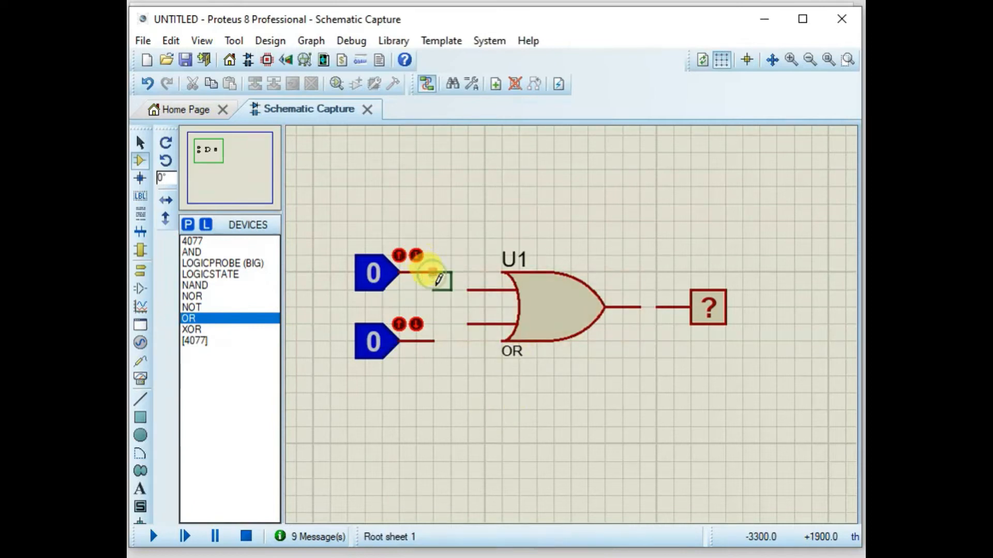
left_click(468, 290)
left_click(434, 342)
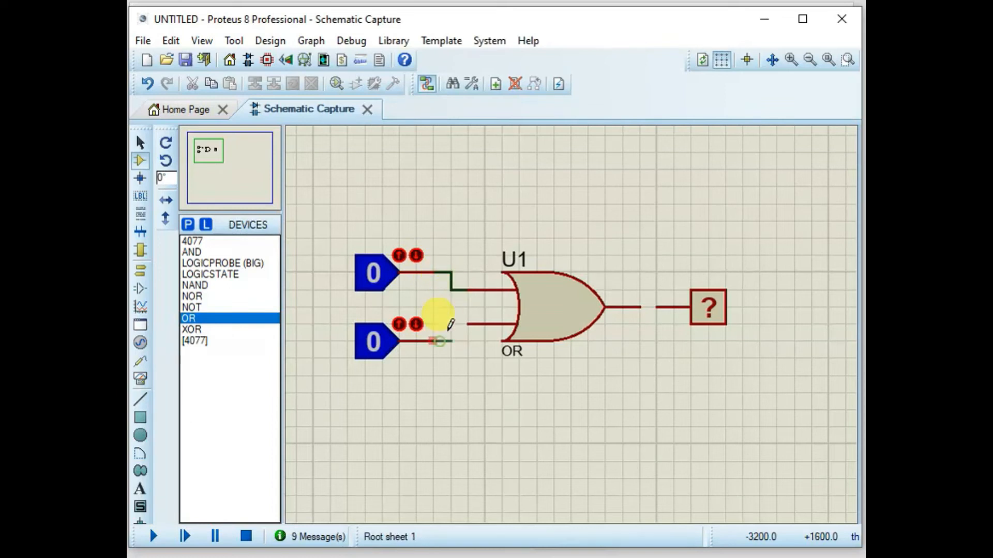
left_click(465, 324)
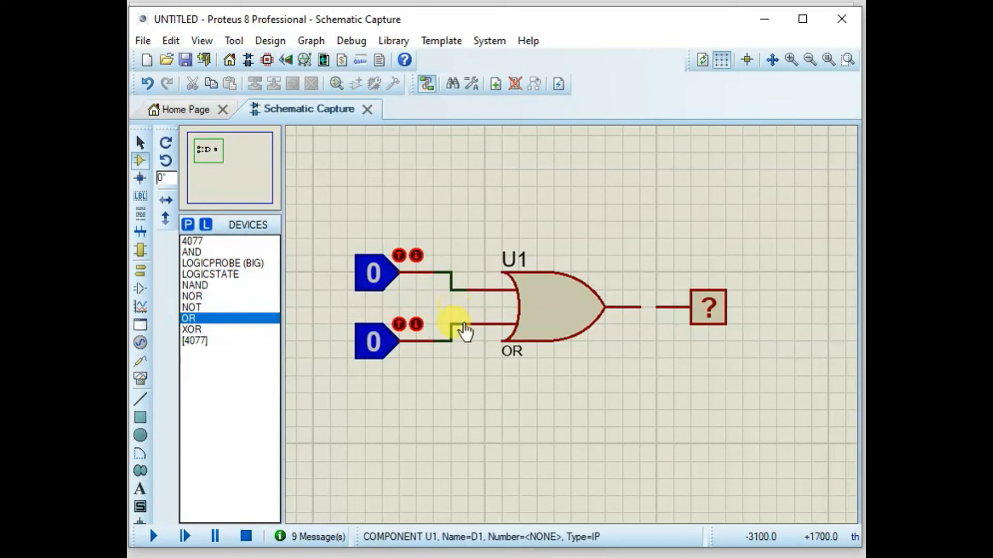
left_click(640, 305)
left_click(655, 307)
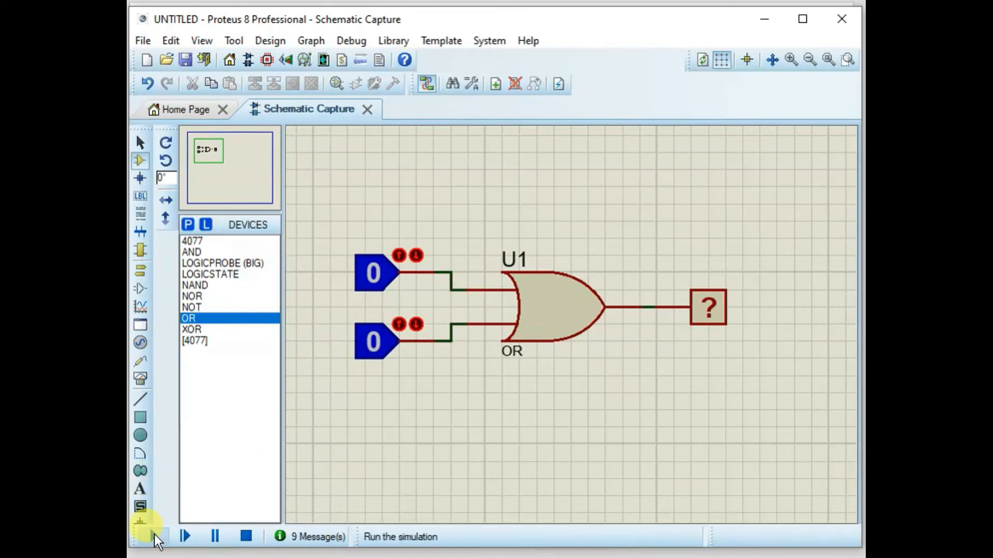
Run the simulation, test the OR gate with inputs 0/1, 1/0 and 1/1, and return both inputs to 0.
left_click(155, 535)
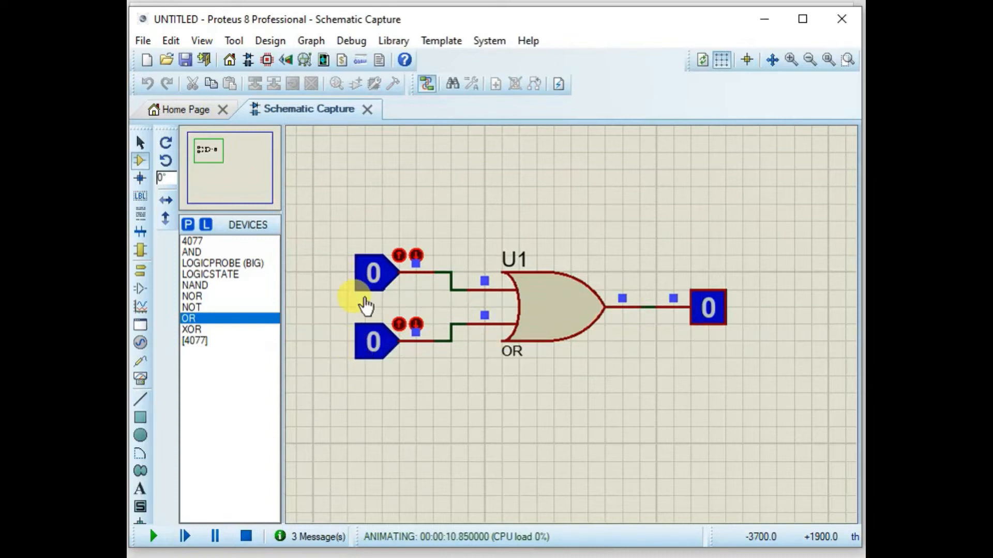
left_click(375, 350)
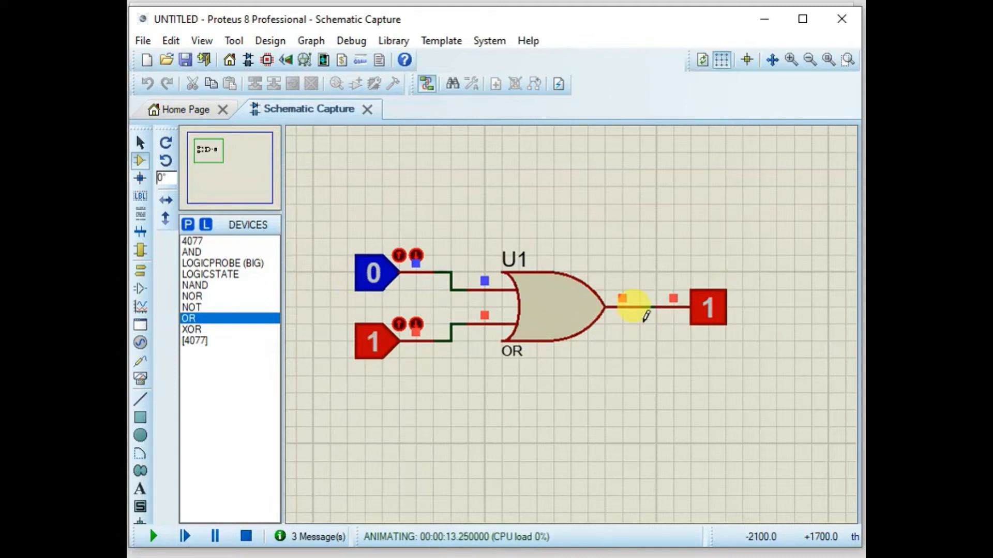
left_click(376, 341)
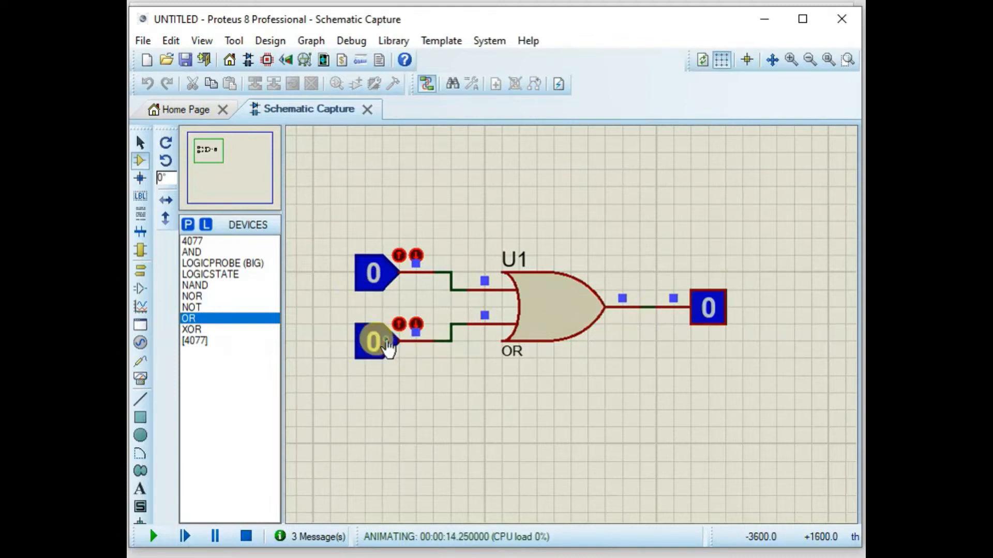
left_click(366, 290)
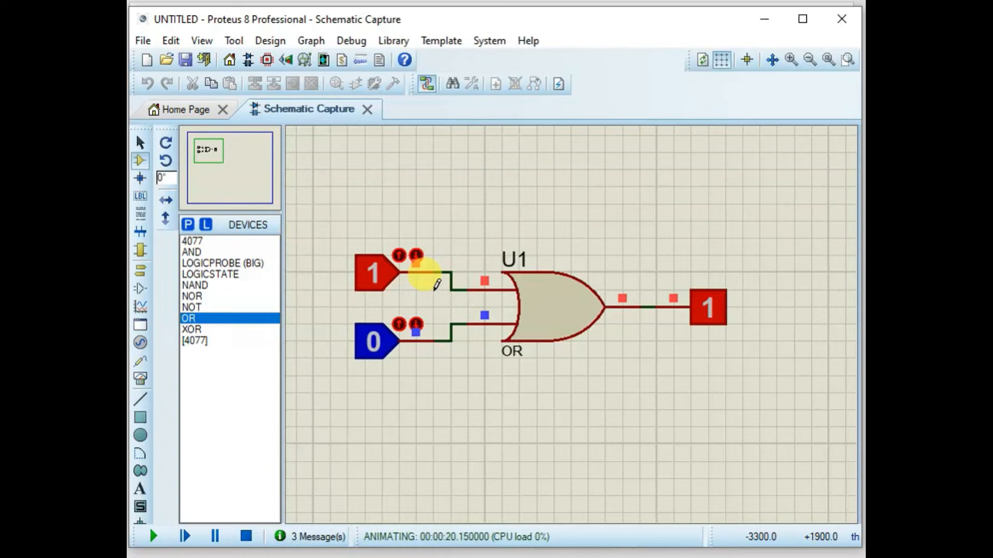
left_click(372, 350)
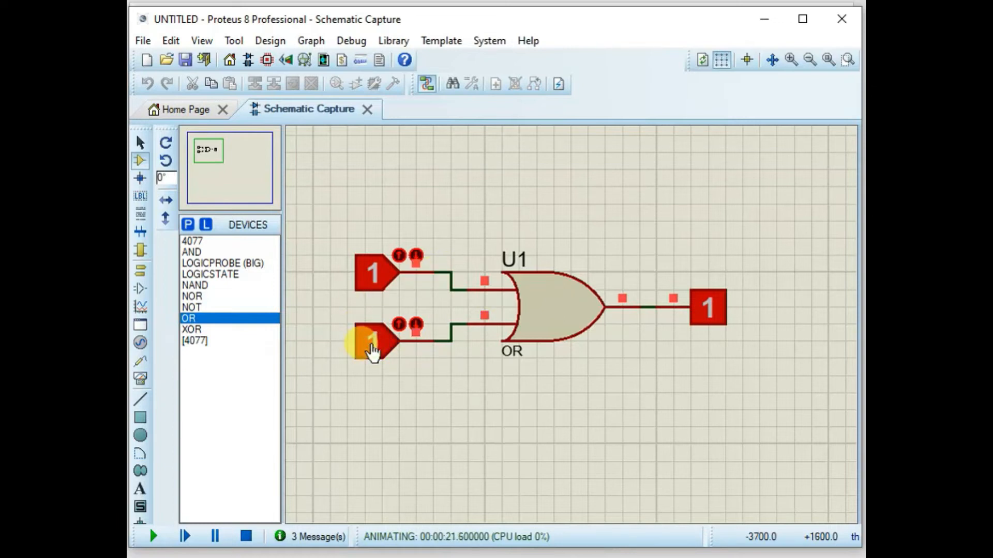
left_click(373, 350)
left_click(374, 277)
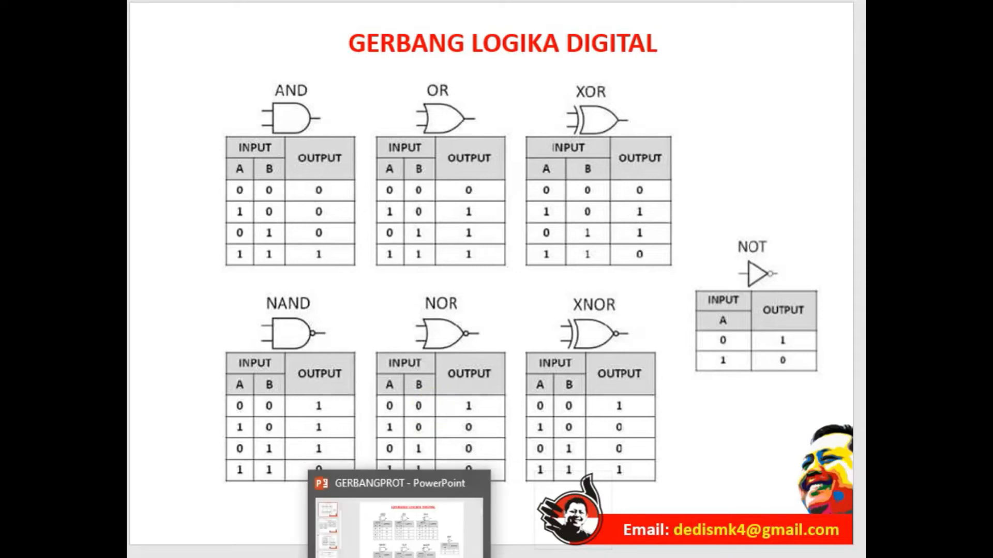
Switch from the truth-table slide back to Proteus, stop the simulation and delete the OR gate.
left_click(389, 557)
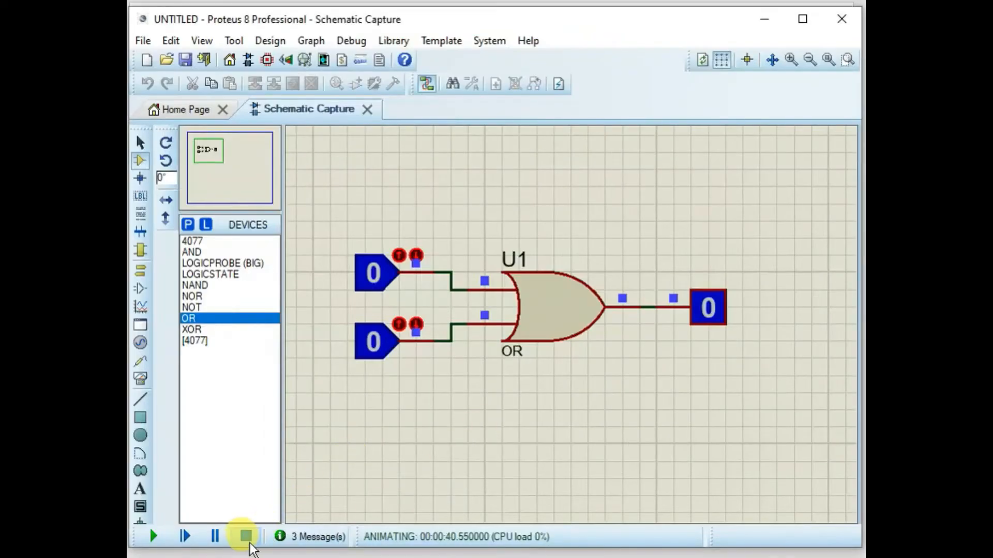
left_click(246, 537)
right_click(537, 327)
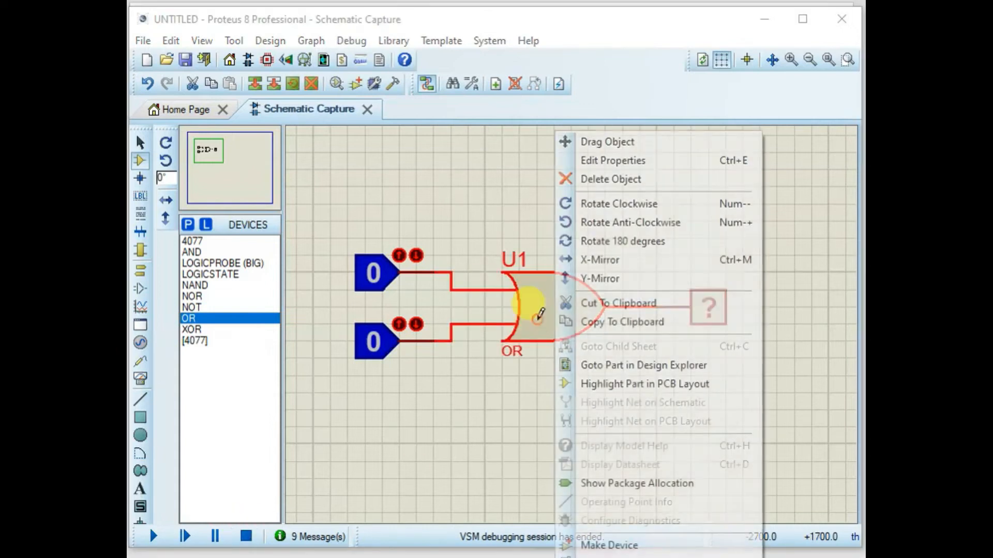
left_click(568, 179)
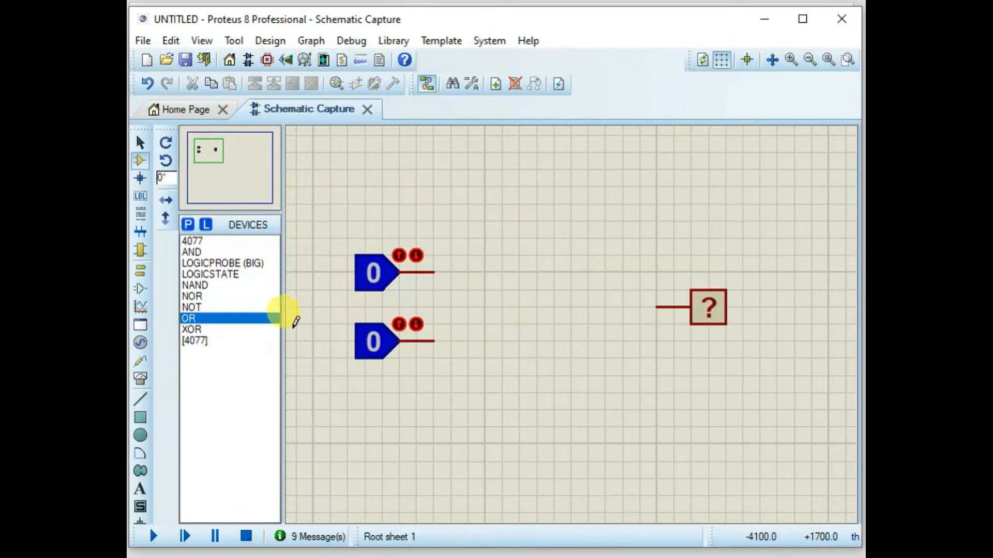
Place a NOR gate between the two LOGICSTATE sources and the logic probe.
left_click(200, 296)
left_click(605, 311)
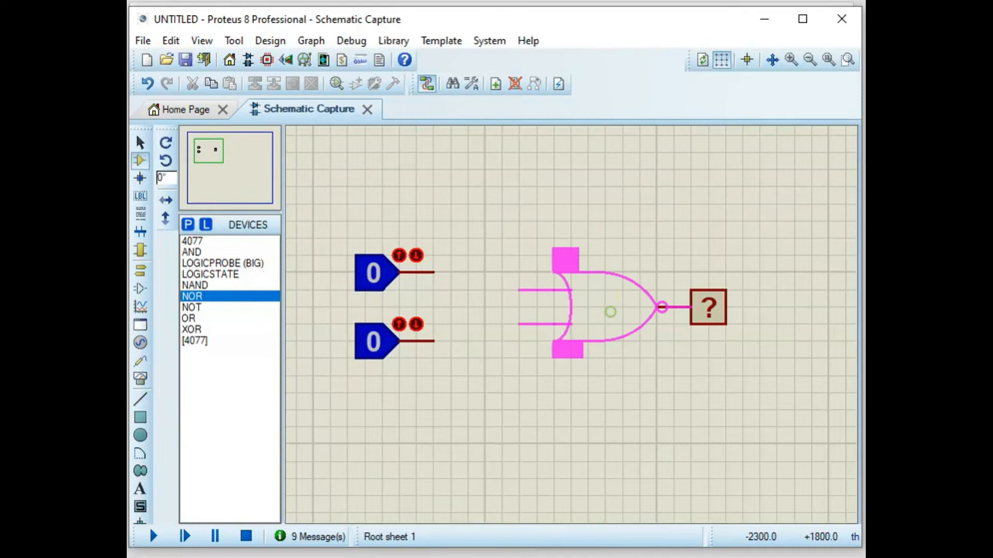
left_click(553, 313)
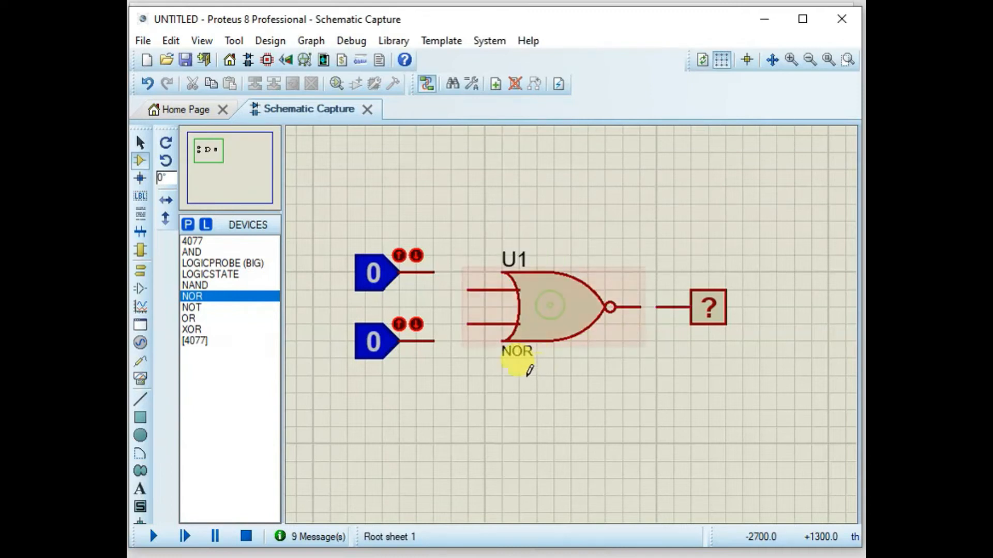
Wire the two LOGICSTATE sources to the NOR gate's inputs and the gate's output to the logic probe.
left_click(434, 273)
left_click(468, 289)
left_click(433, 341)
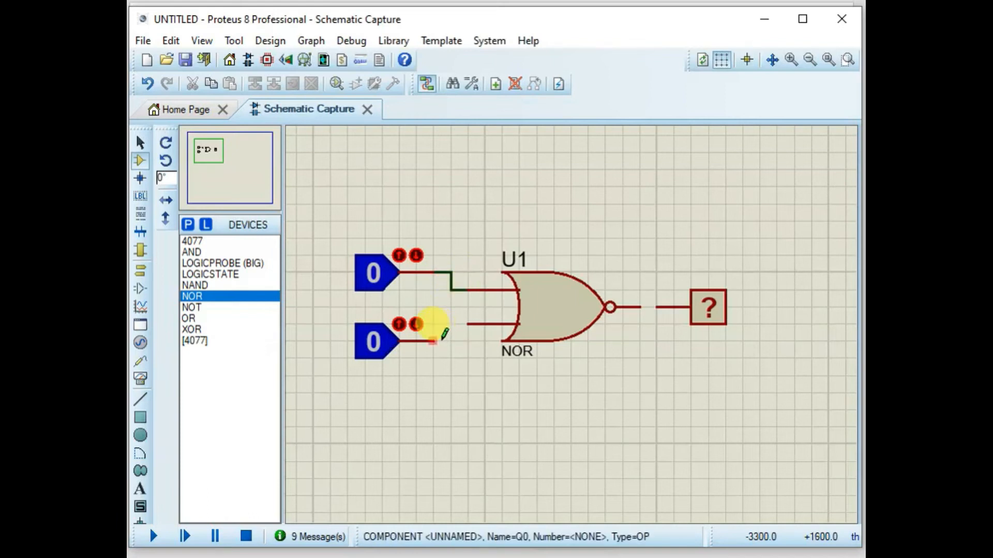
left_click(471, 325)
left_click(639, 307)
left_click(653, 307)
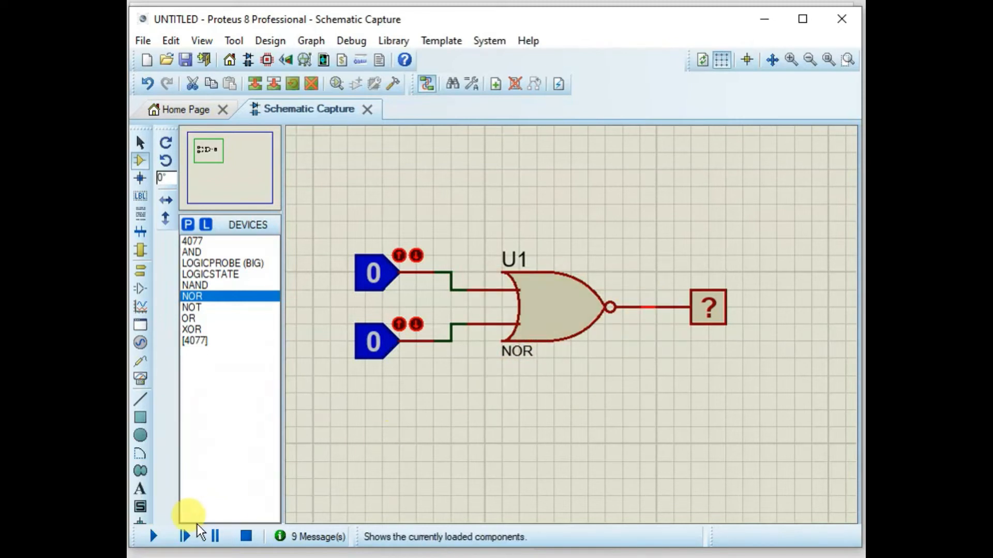
Run the simulation, test the NOR gate with inputs 0/1, 1/0 and 1/1, and return both inputs to 0.
left_click(153, 537)
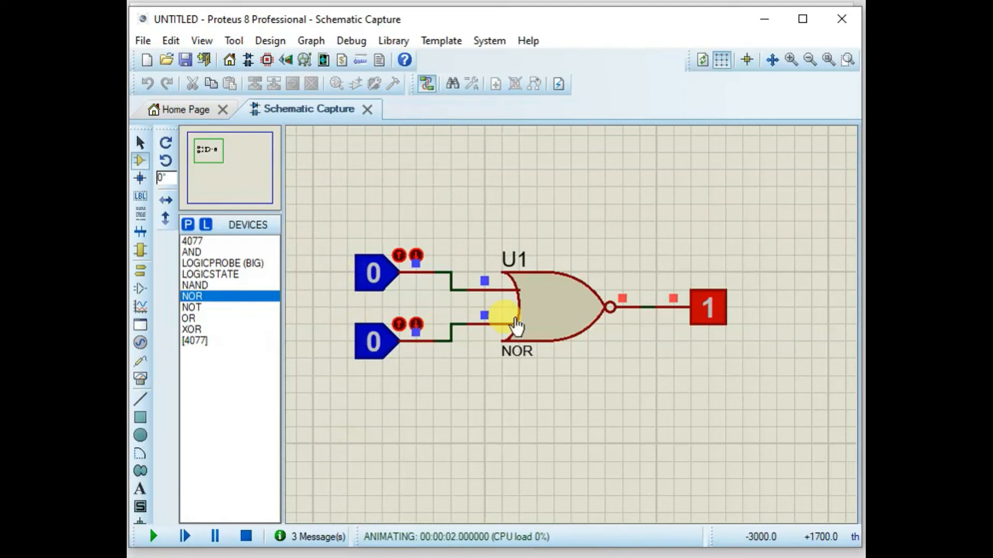
left_click(370, 343)
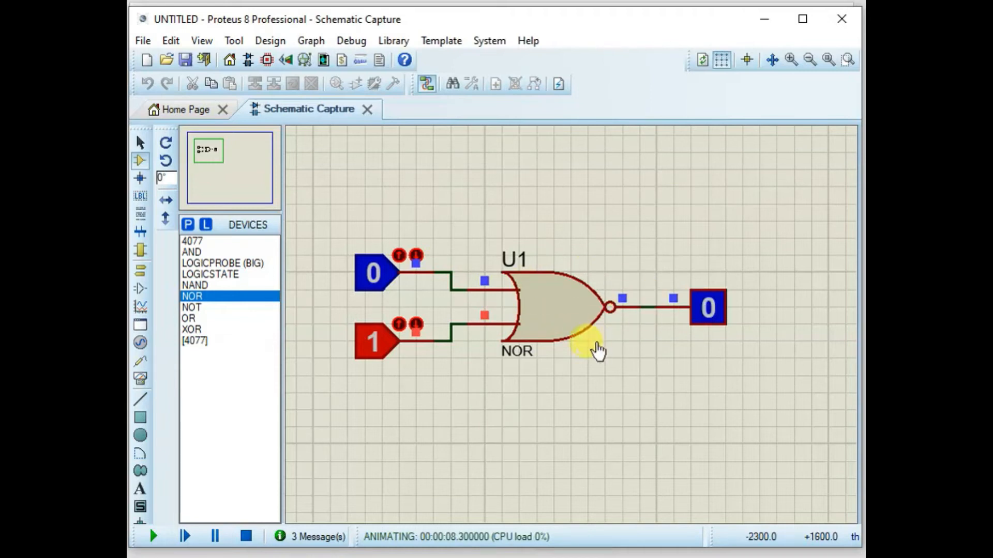
left_click(378, 344)
left_click(377, 279)
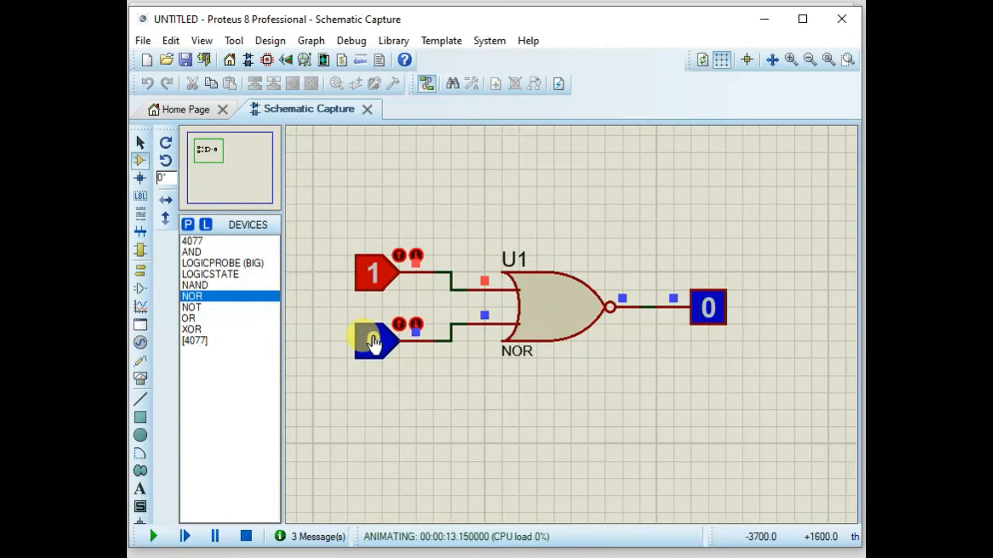
left_click(373, 342)
left_click(374, 342)
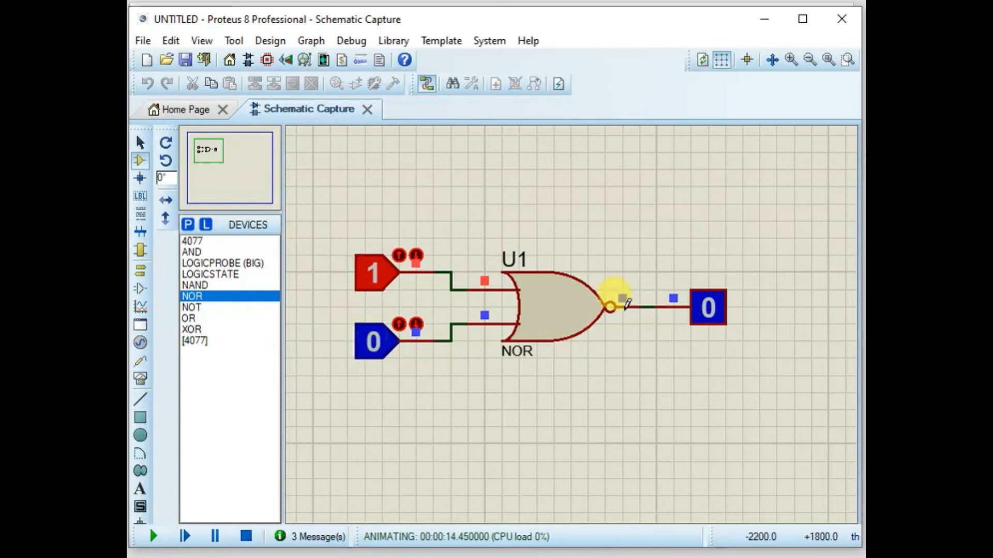
left_click(365, 352)
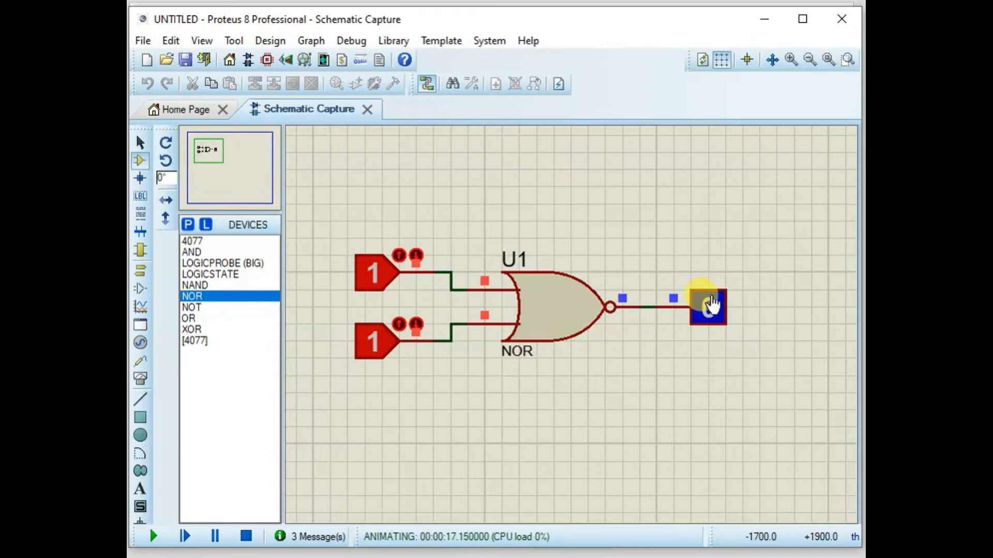
left_click(372, 342)
left_click(373, 287)
left_click(373, 287)
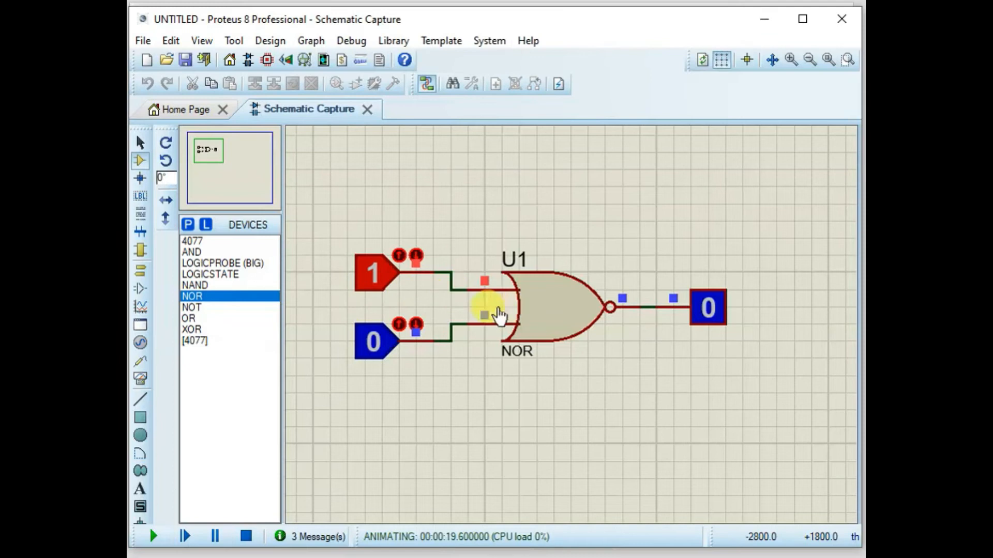
left_click(374, 279)
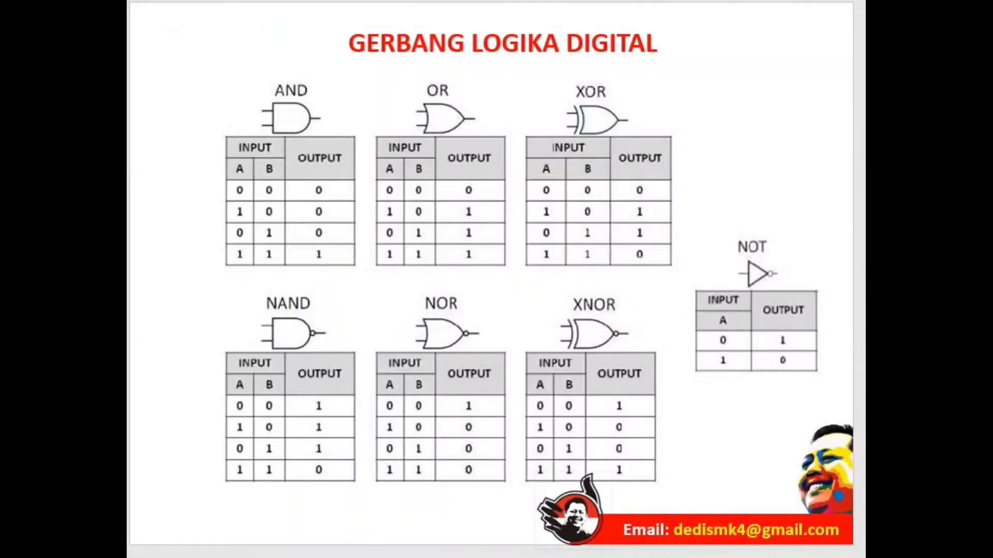
Advance to the circuit analysis slide, return to Proteus, stop the simulation and delete the NOR gate and logic probe.
key("Page_Down")
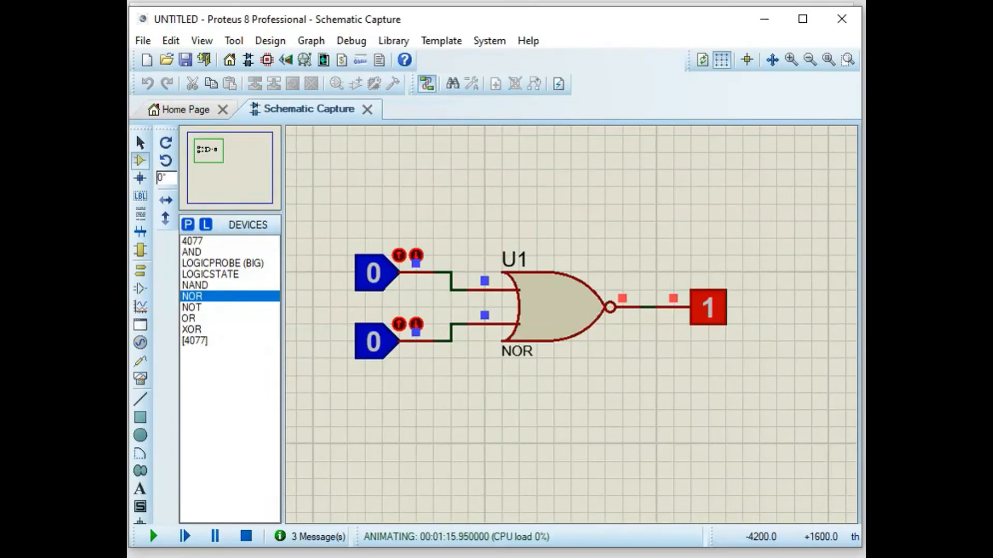
left_click(246, 537)
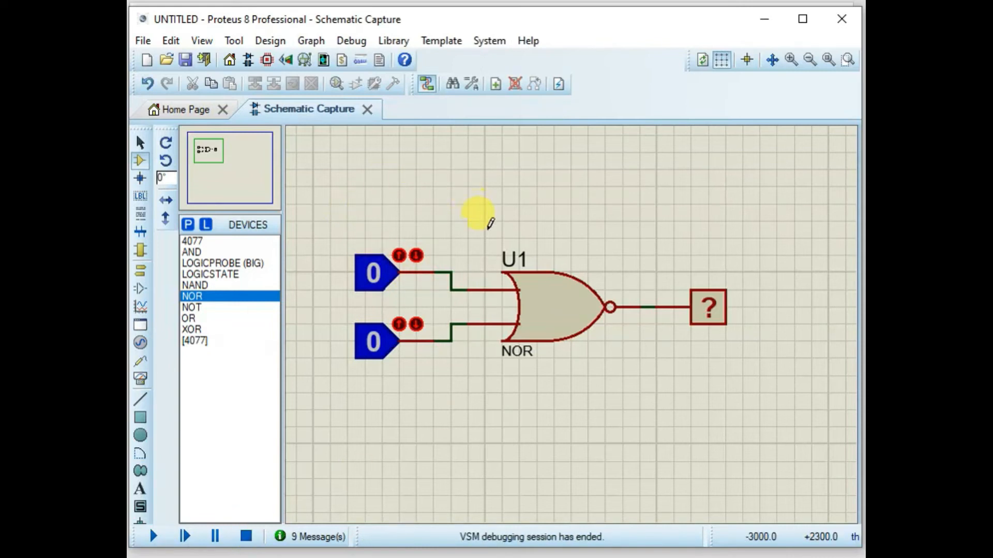
right_click(543, 300)
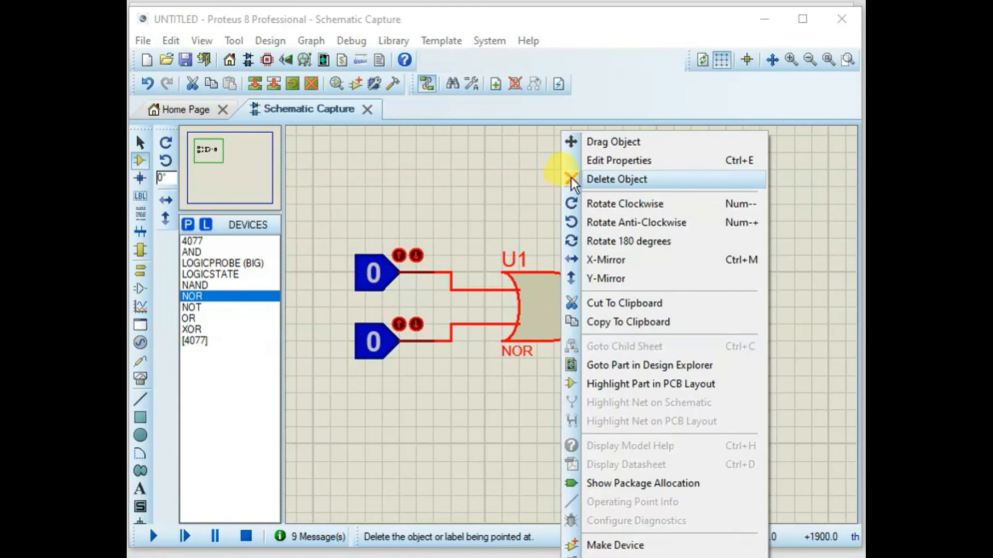
left_click(634, 179)
right_click(708, 300)
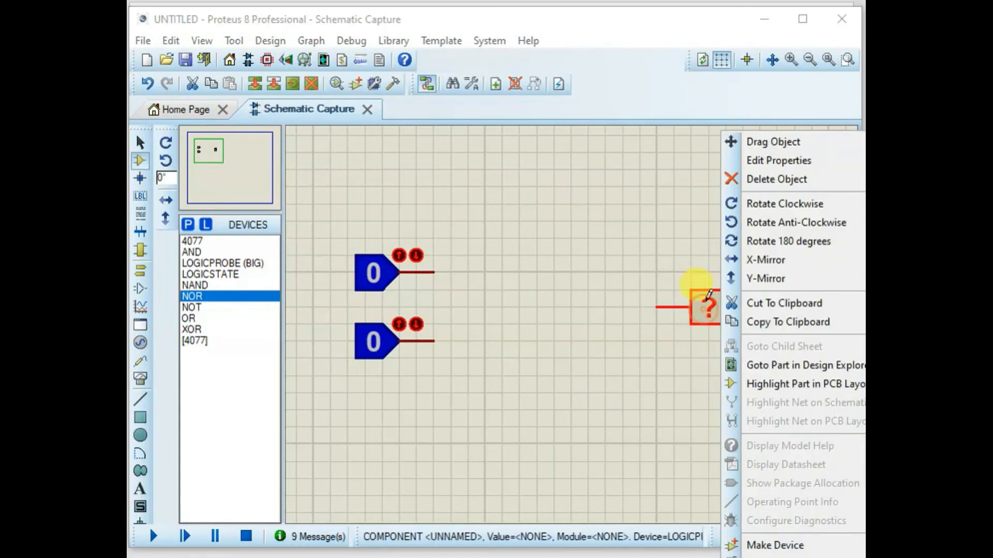
left_click(736, 181)
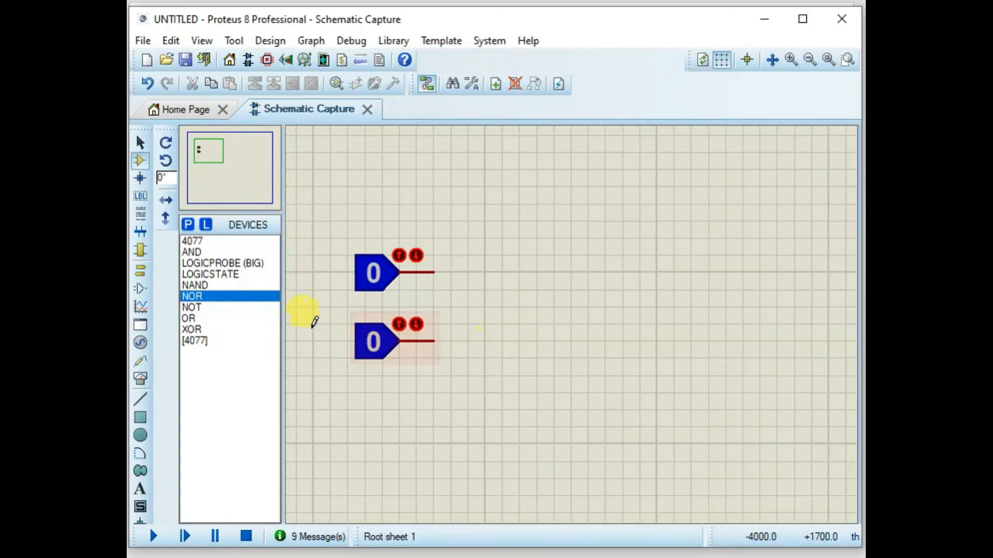
Place a NOT gate beside the upper LOGICSTATE source and align its input with the source's output.
double_click(234, 307)
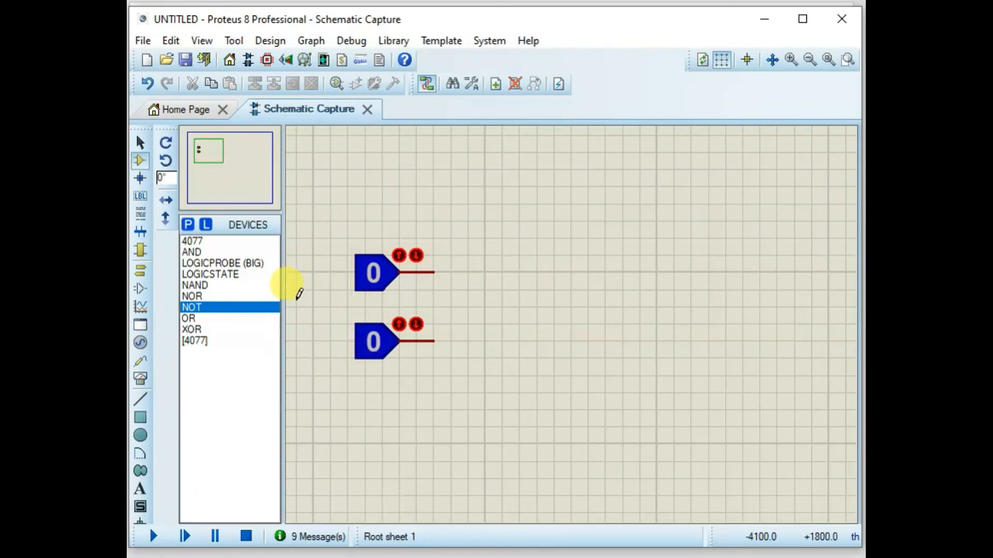
left_click(538, 262)
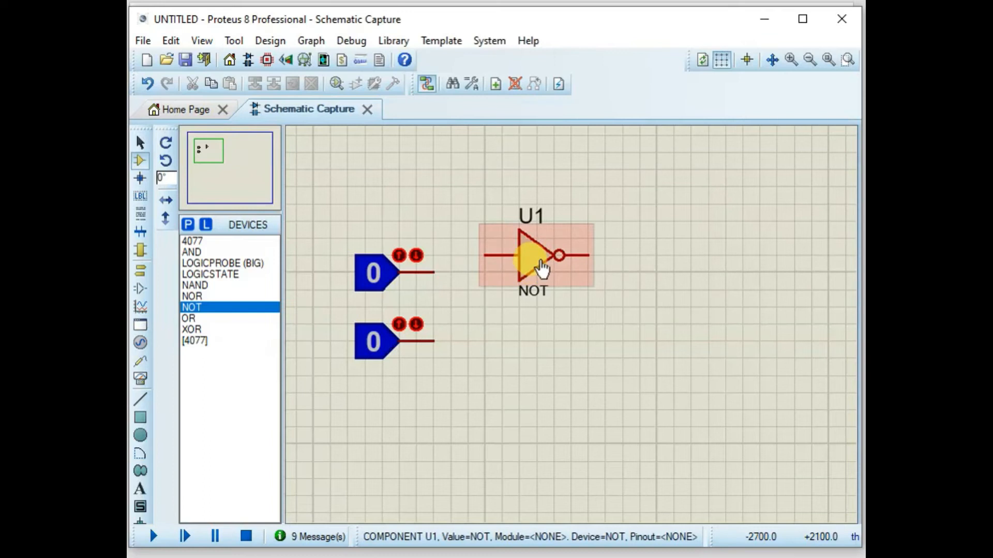
left_click(542, 266)
left_click_drag(542, 266, 542, 283)
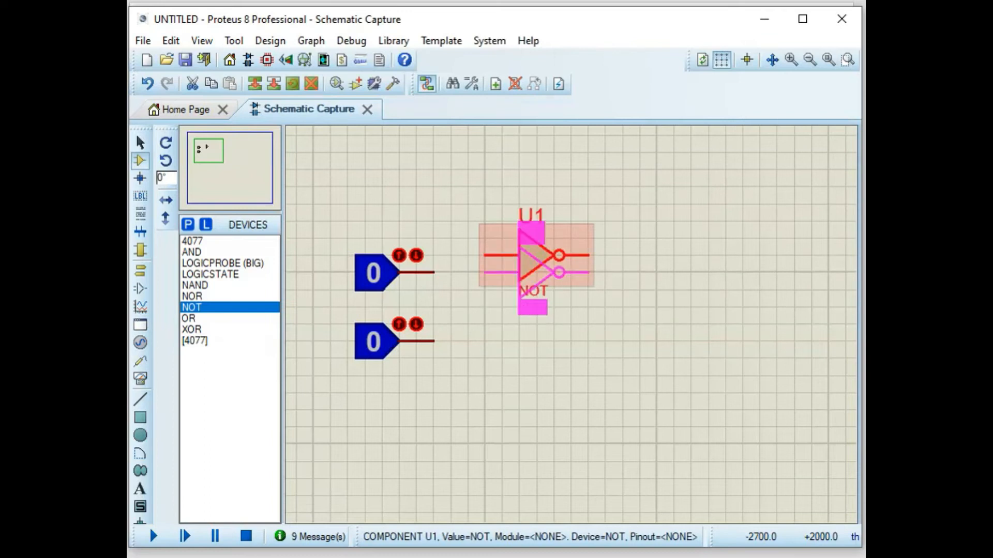
double_click(533, 267)
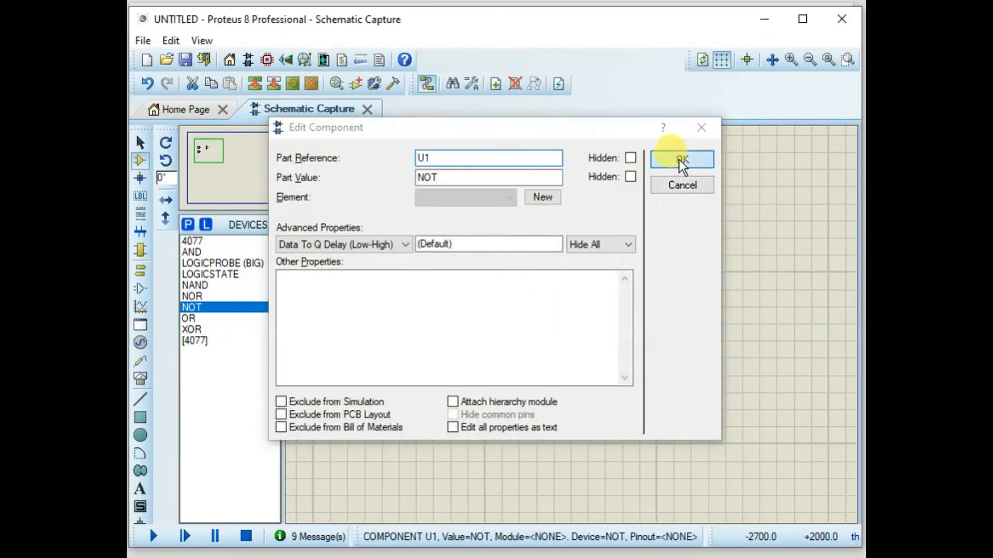
left_click(682, 159)
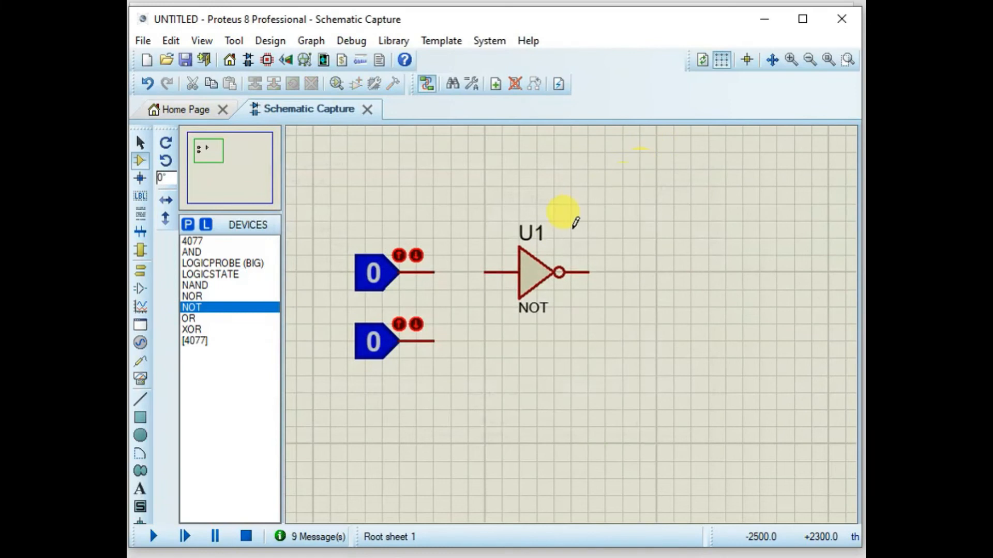
left_click(517, 264)
left_click_drag(525, 277, 505, 266)
left_click(553, 410)
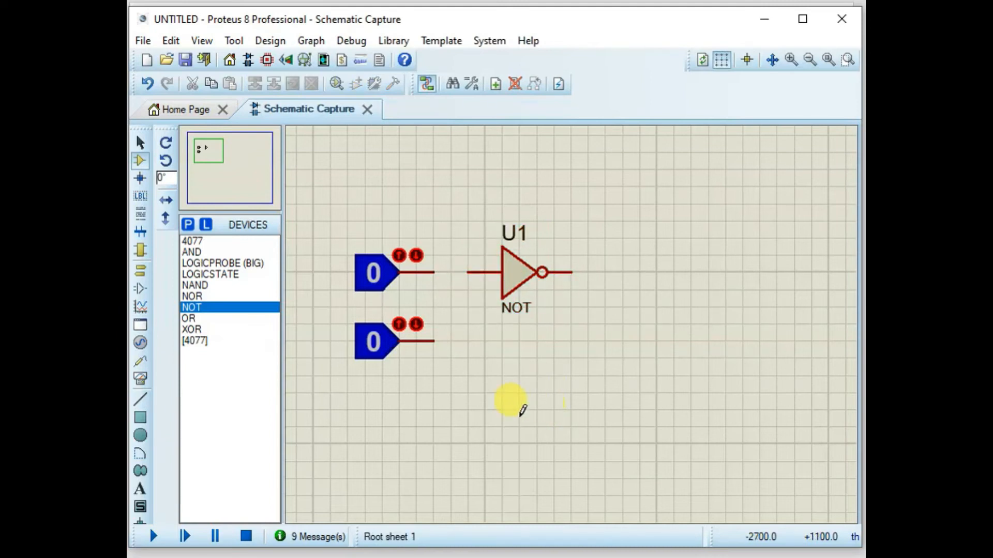
Move the lower LOGICSTATE source two grid squares down to make room for a second gate.
right_click(381, 362)
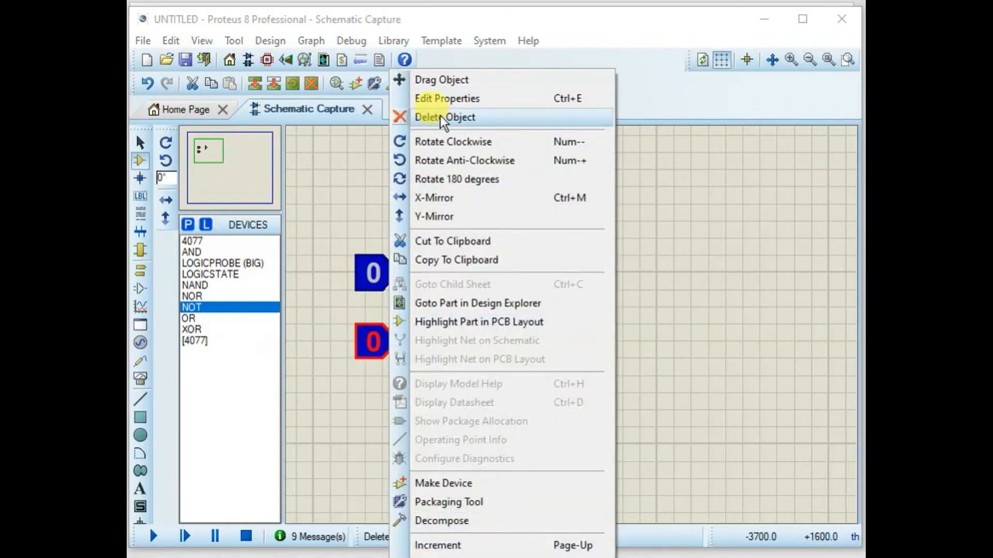
left_click(434, 79)
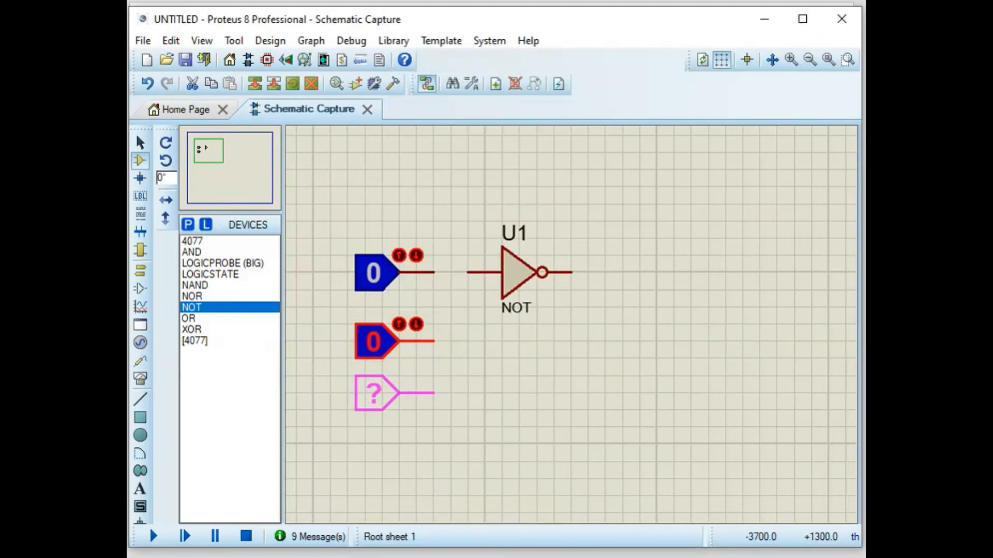
left_click(359, 383)
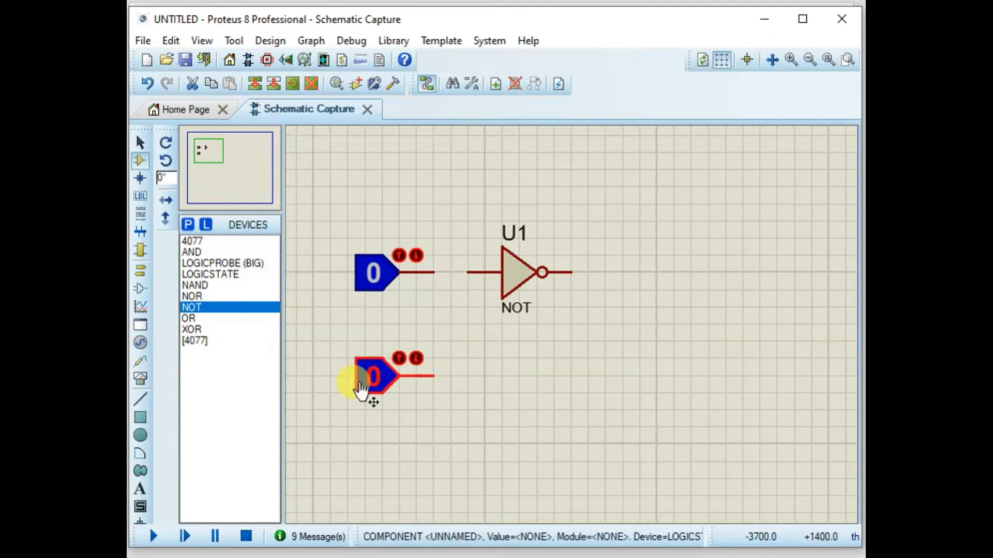
left_click(359, 383)
left_click(662, 174)
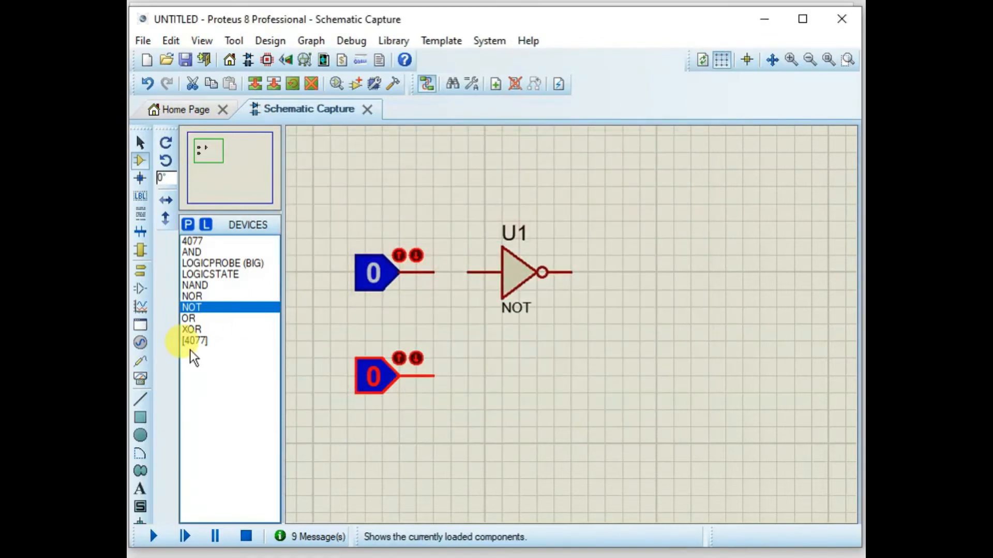
Place a second NOT gate level with the lower LOGICSTATE source, directly below the first NOT gate.
left_click(196, 312)
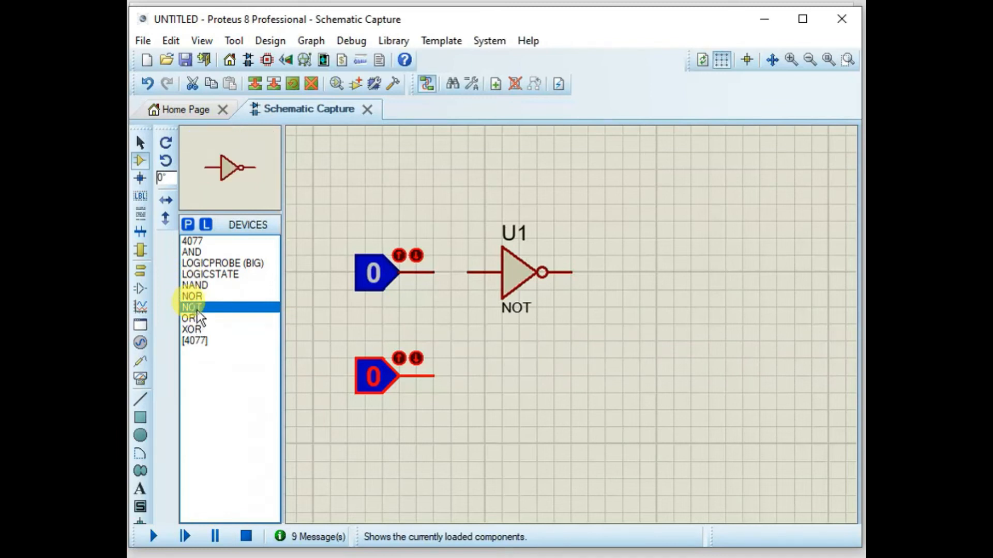
left_click(496, 388)
left_click(509, 380)
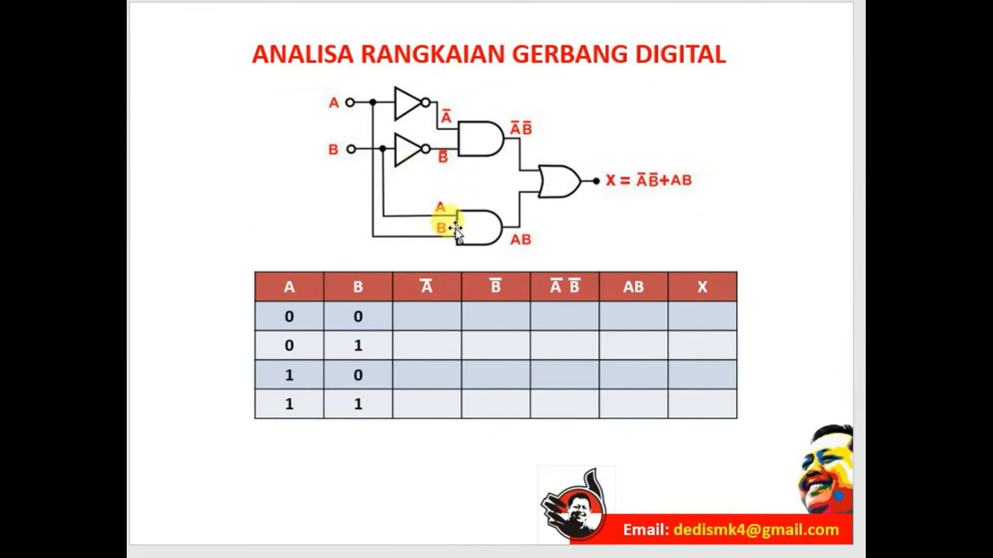
Return from the circuit slide to Proteus and place an AND gate to the right of the two NOT gates, midway between them.
left_click(347, 557)
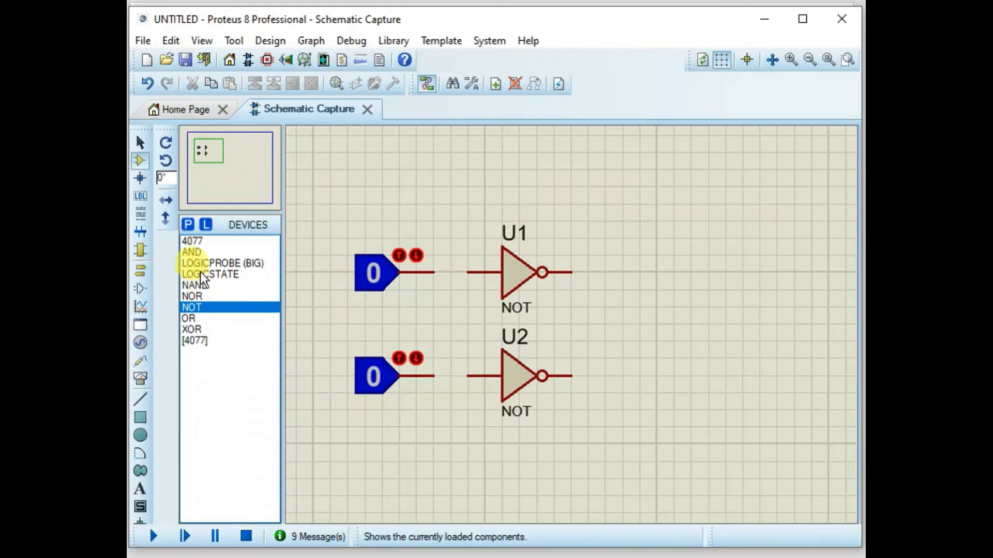
left_click(197, 253)
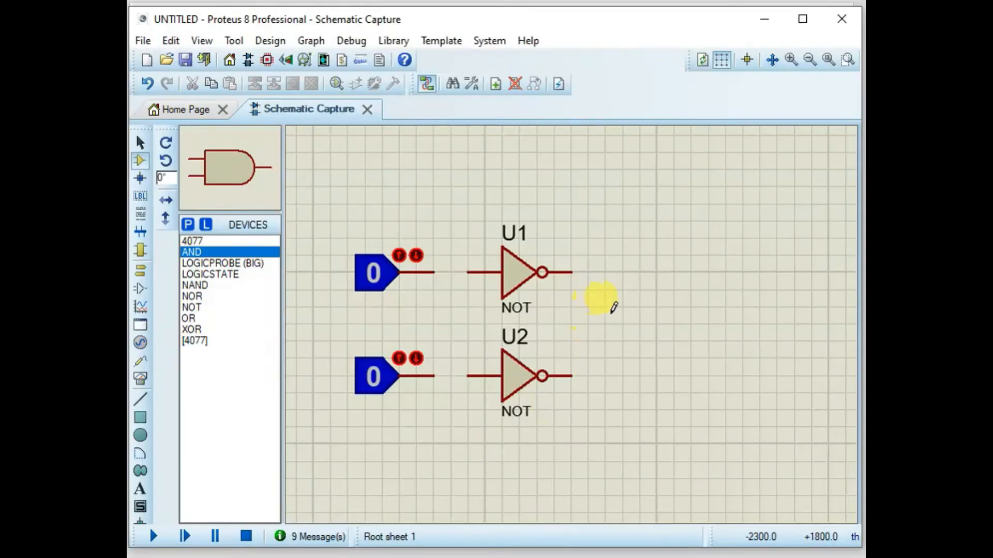
left_click(611, 309)
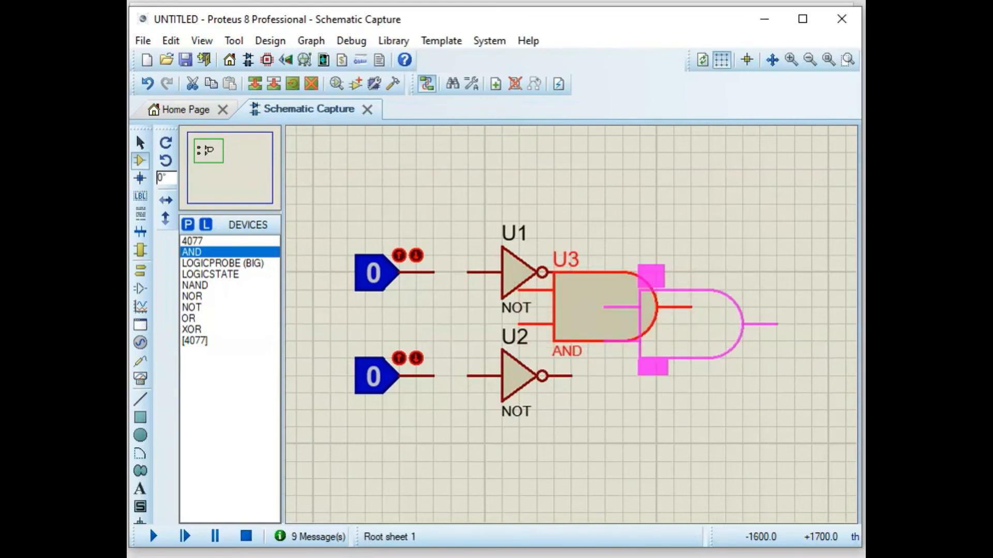
left_click_drag(641, 316, 727, 334)
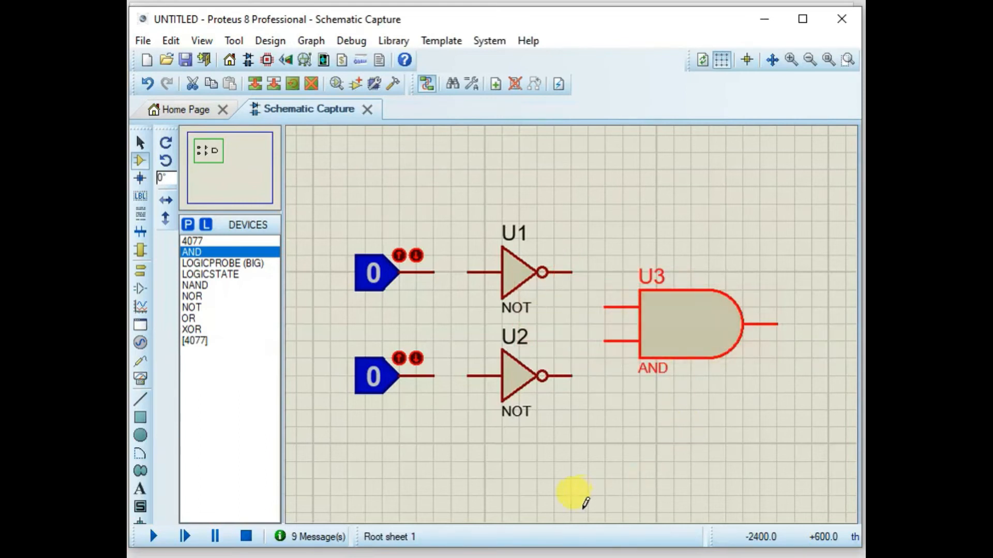
Place a second AND gate below the first, and an OR gate to the right, midway between the two AND gates.
scroll(661, 466, "down", 1)
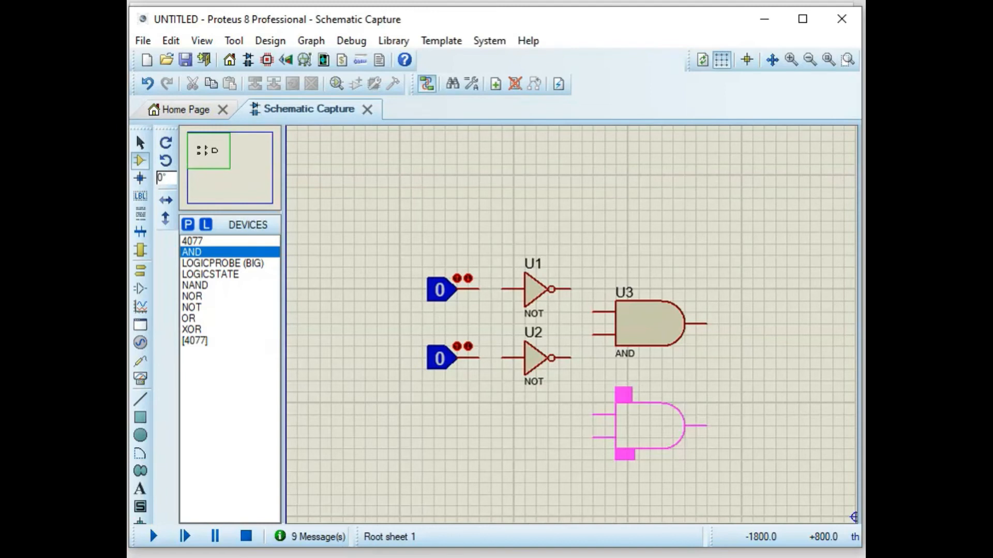
left_click(642, 449)
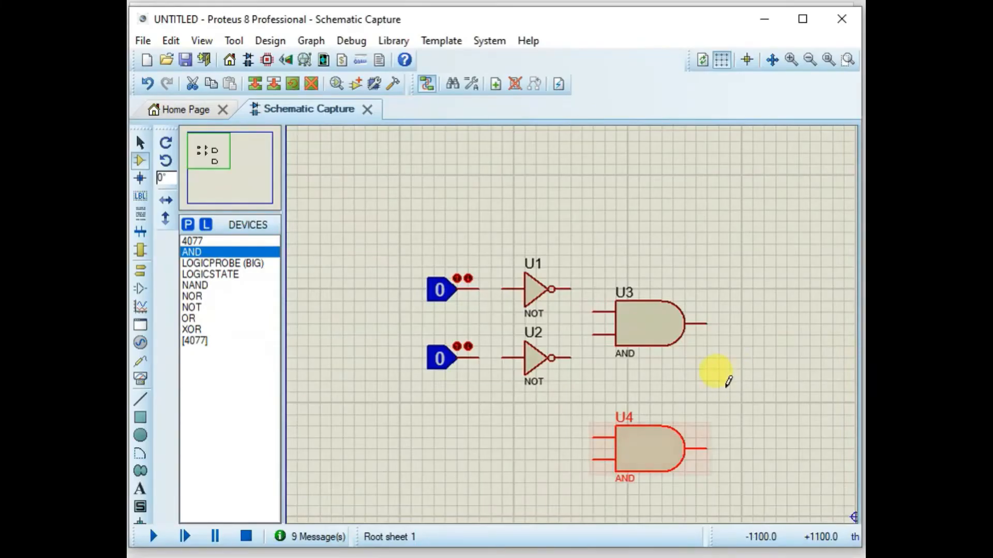
left_click(201, 317)
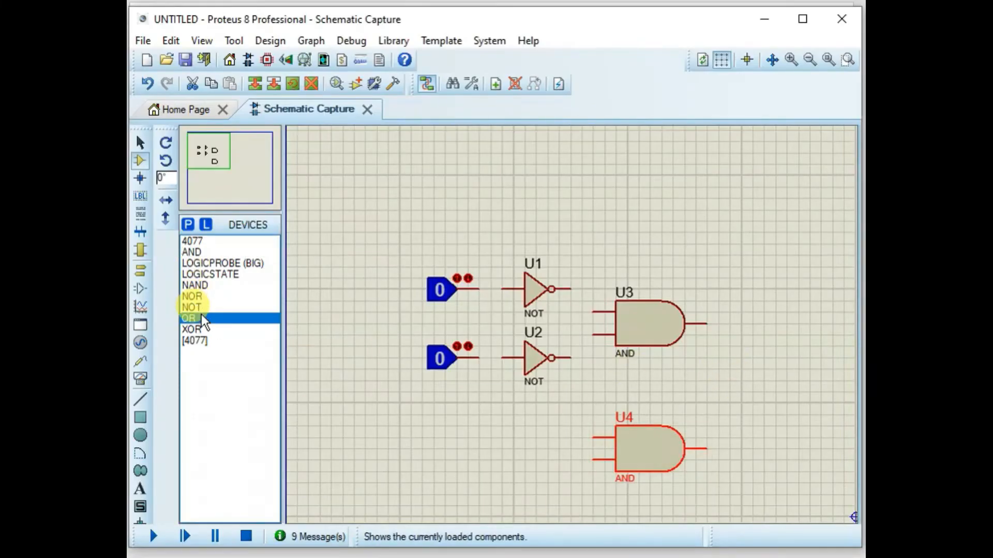
left_click(766, 382)
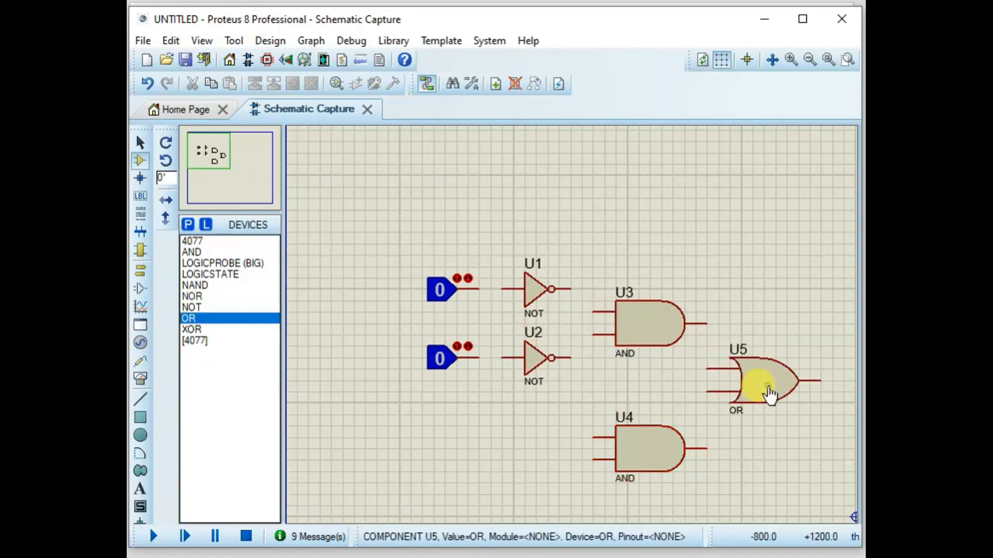
mouse_move(795, 396)
left_mouse_down()
mouse_move(818, 396)
mouse_move(792, 387)
left_mouse_up()
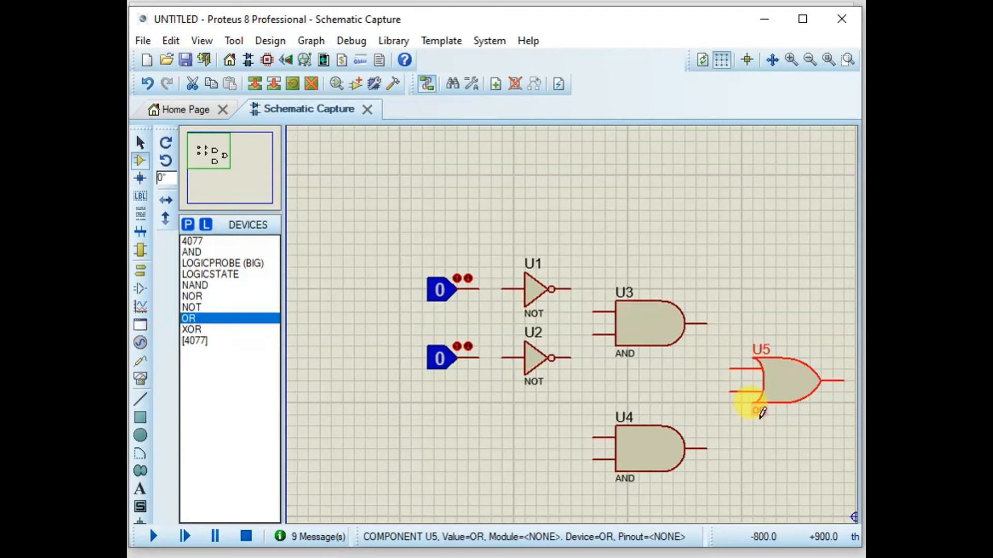
left_click(777, 458)
scroll(659, 362, "down", 1)
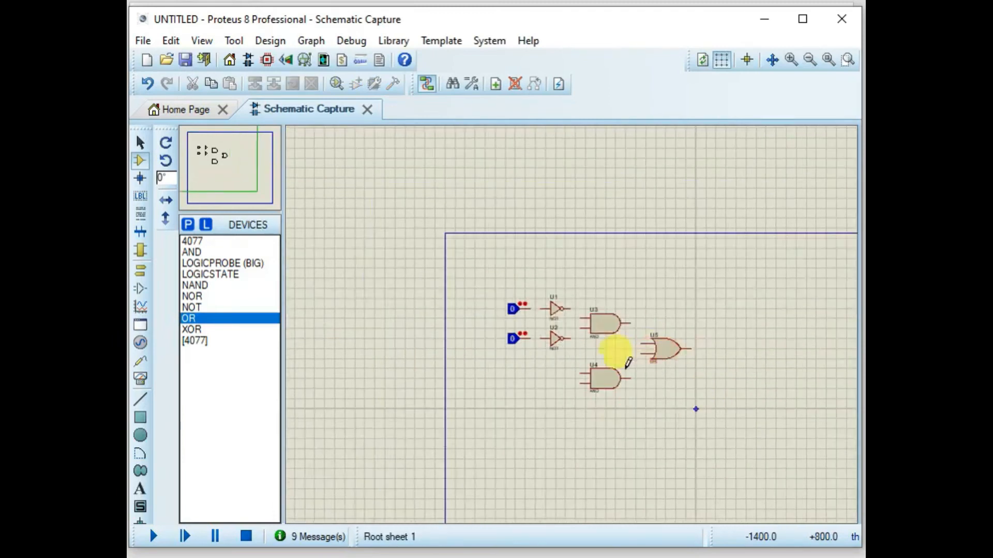
scroll(563, 308, "up", 1)
scroll(559, 302, "down", 1)
scroll(558, 303, "up", 1)
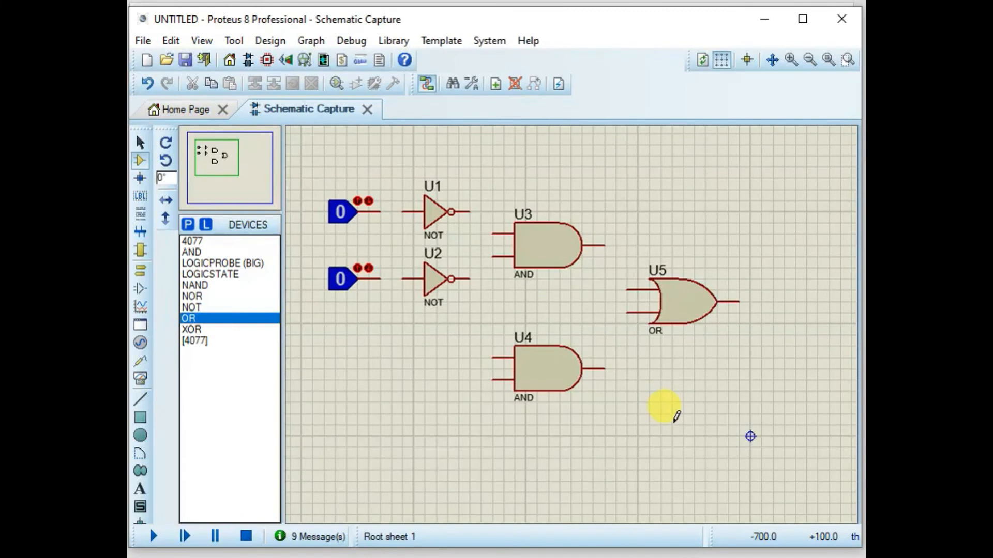
Wire each LOGICSTATE source to the input of the NOT gate beside it.
left_click(379, 211)
left_click(403, 212)
left_click(380, 279)
left_click(403, 279)
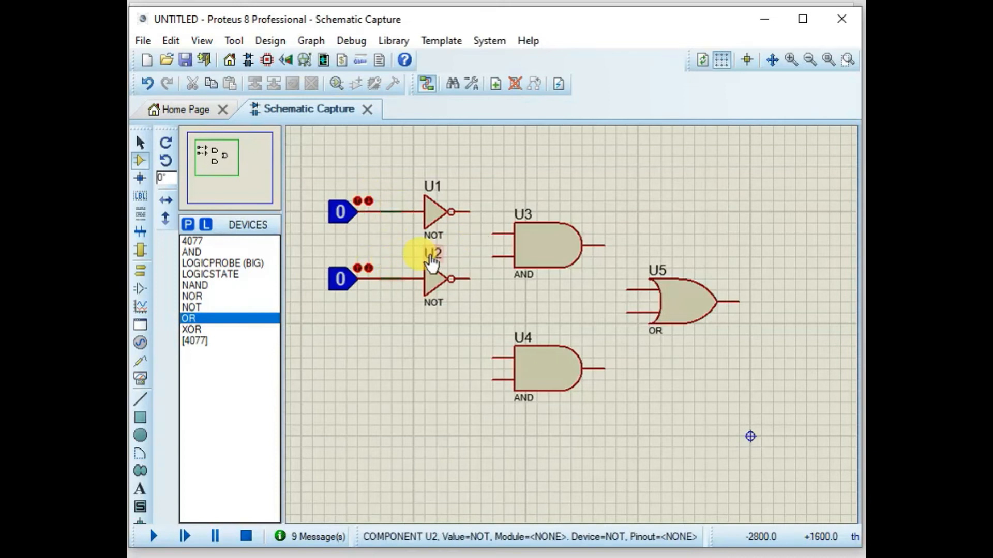
Wire the upper and lower NOT gate outputs to the upper and lower inputs of the upper AND gate.
left_click(470, 212)
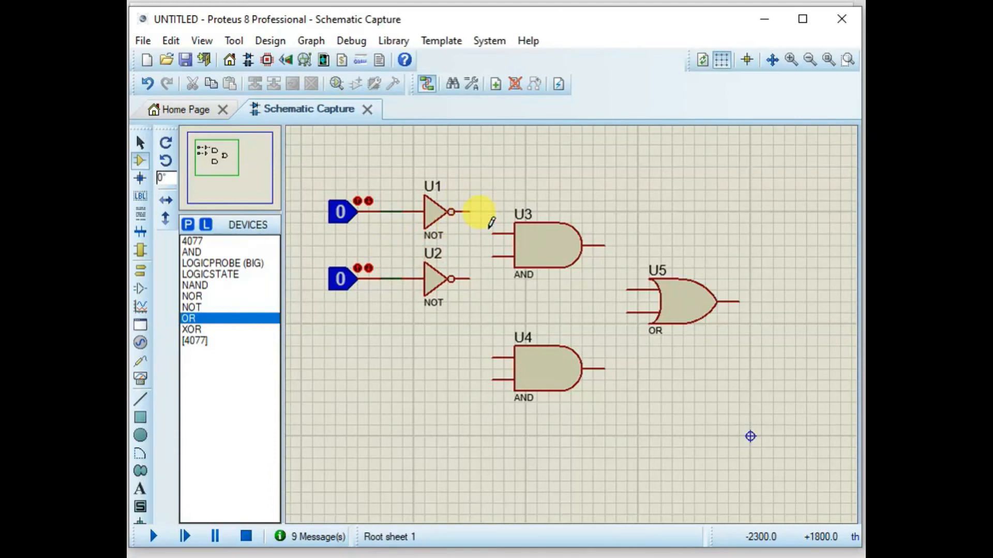
left_click(493, 212)
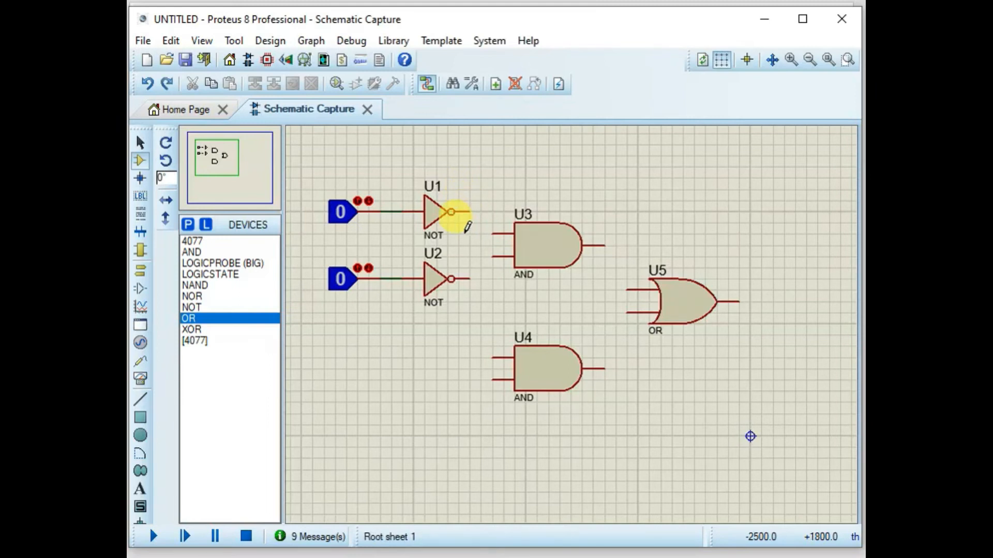
left_click(465, 211)
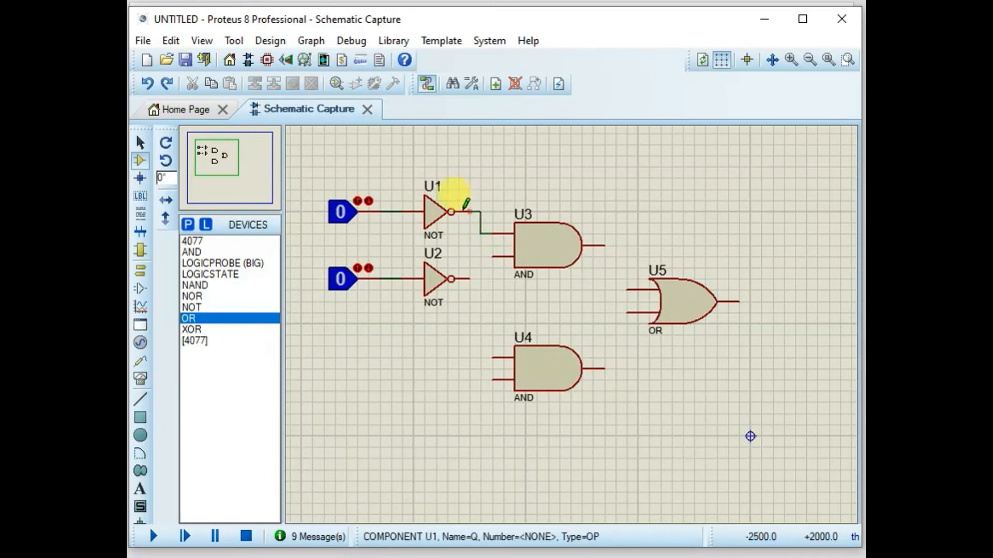
left_click(495, 253)
left_click(469, 279)
Wire the upper AND gate's output to the OR gate's upper input and the lower AND gate's output to its lower input.
left_click(605, 246)
left_click(627, 290)
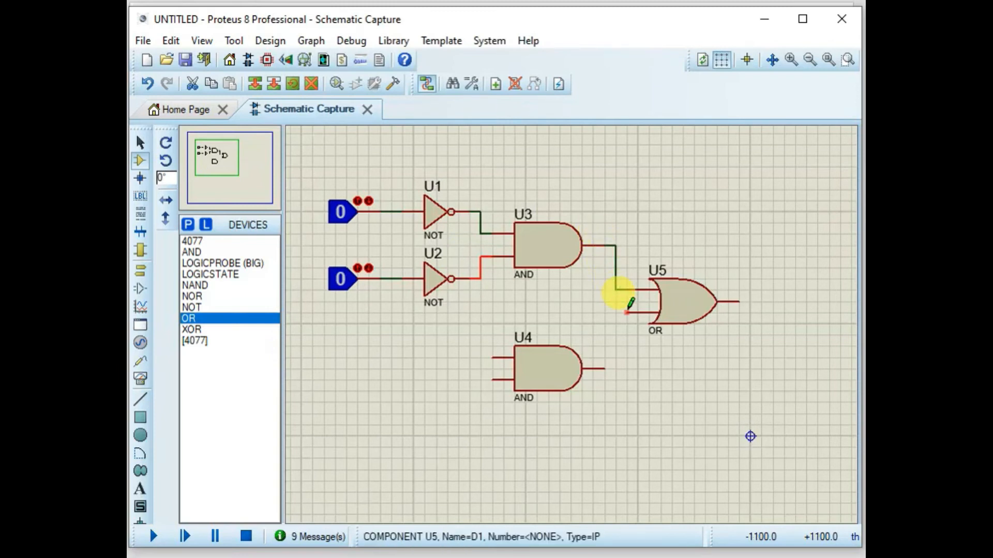
left_click(627, 312)
left_click(602, 369)
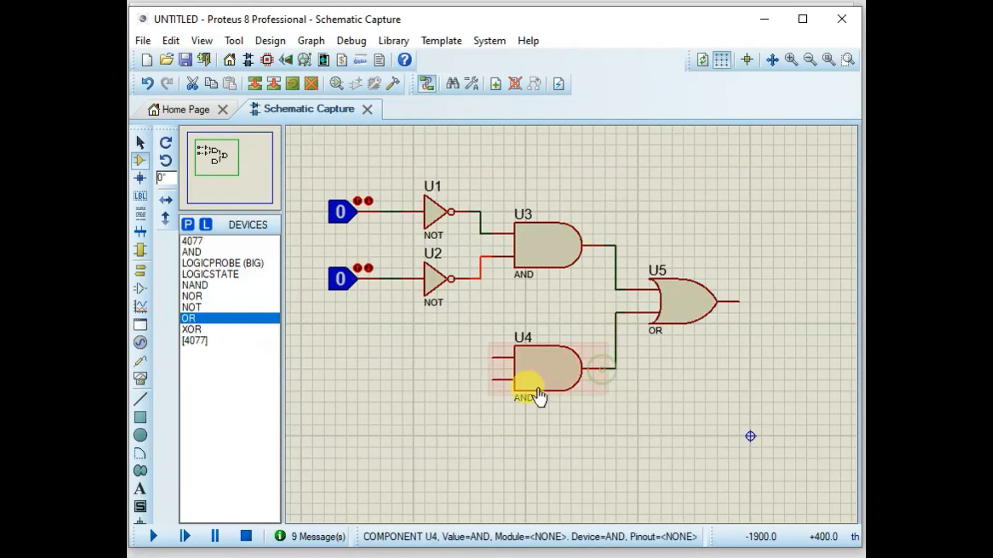
left_click(493, 358)
double_click(469, 414)
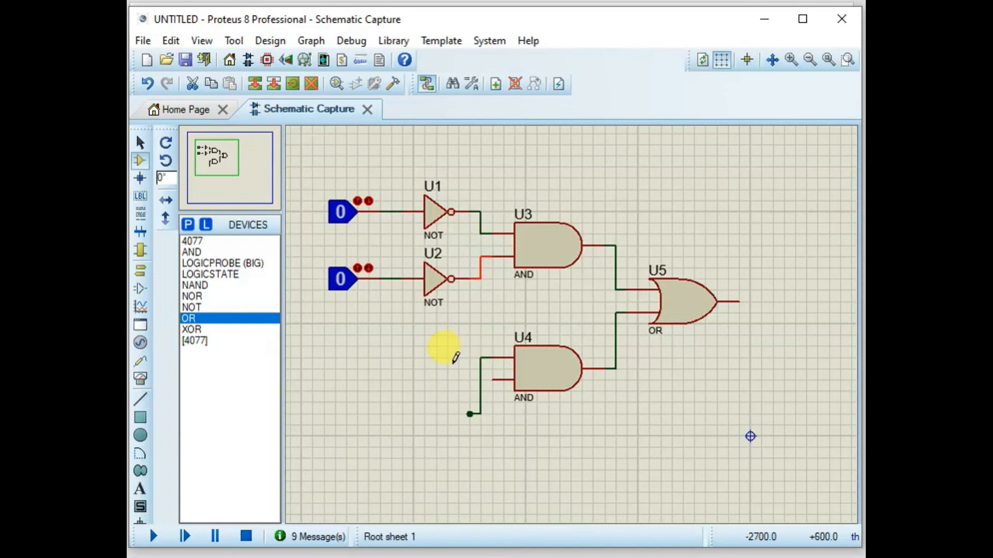
key("ctrl+z")
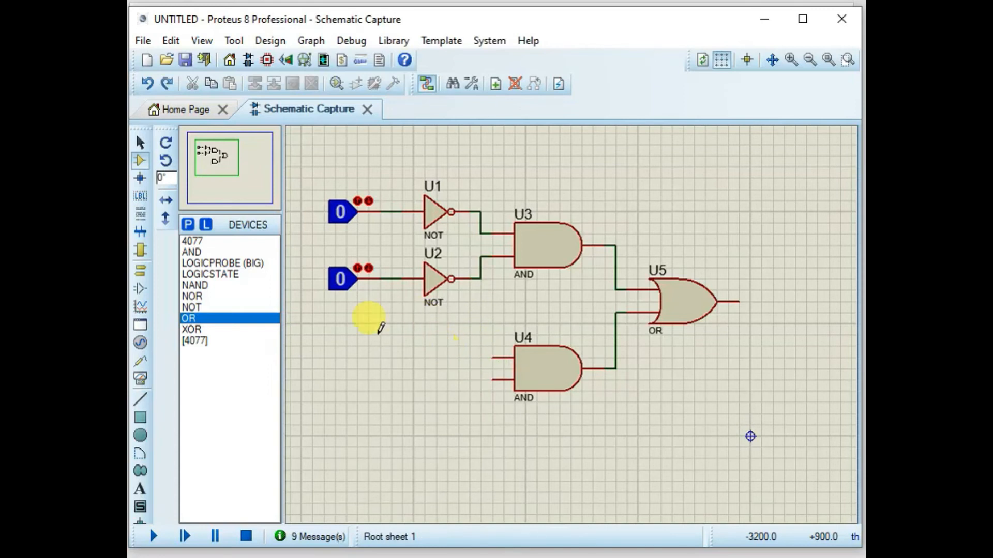
key("ctrl+y")
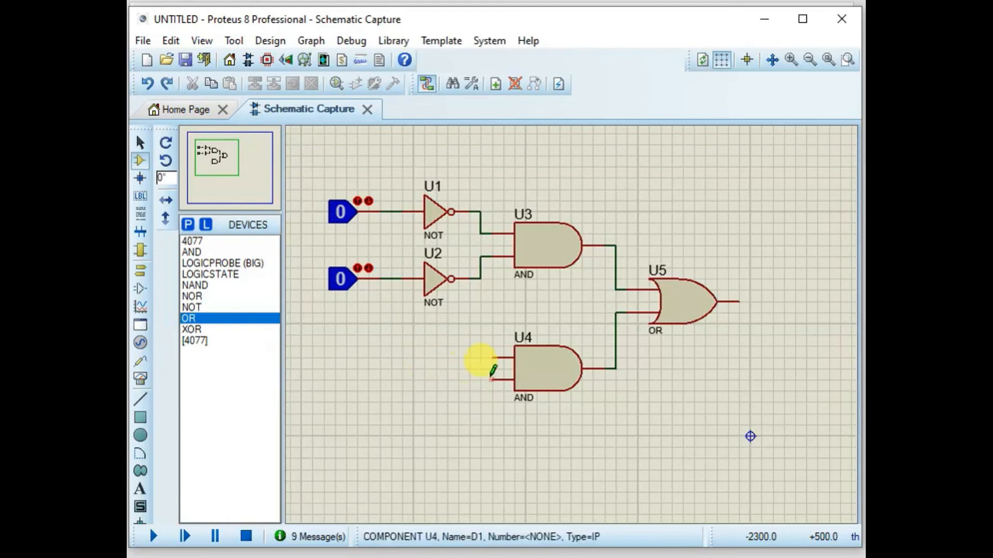
Wire the lower AND gate's upper input to the line between the upper LOGICSTATE source and its NOT gate.
left_click(490, 356)
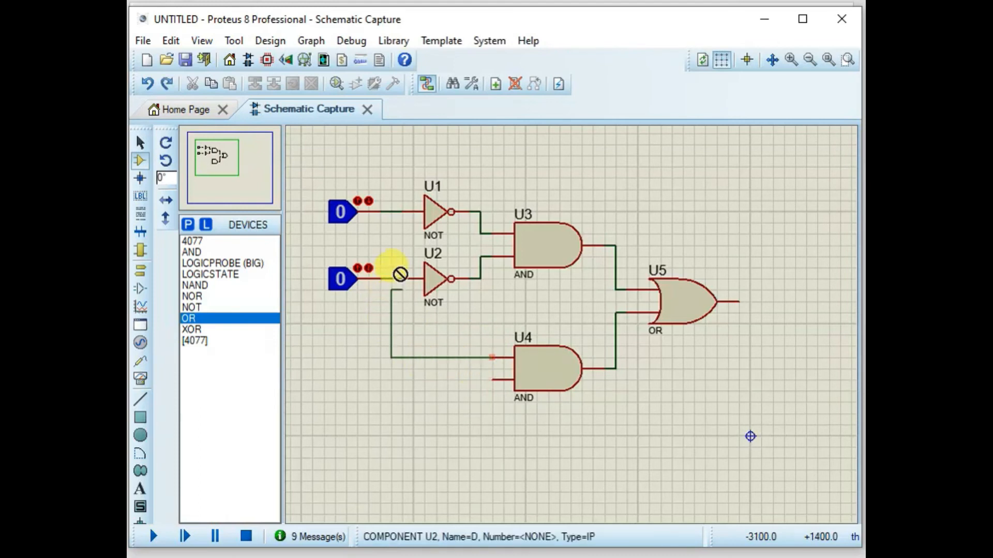
left_click(391, 280)
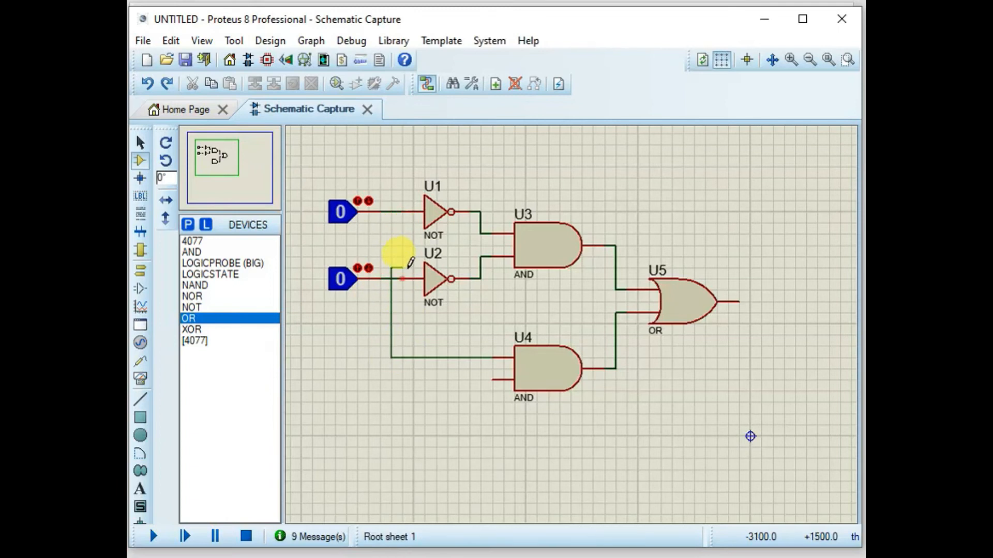
left_click(392, 212)
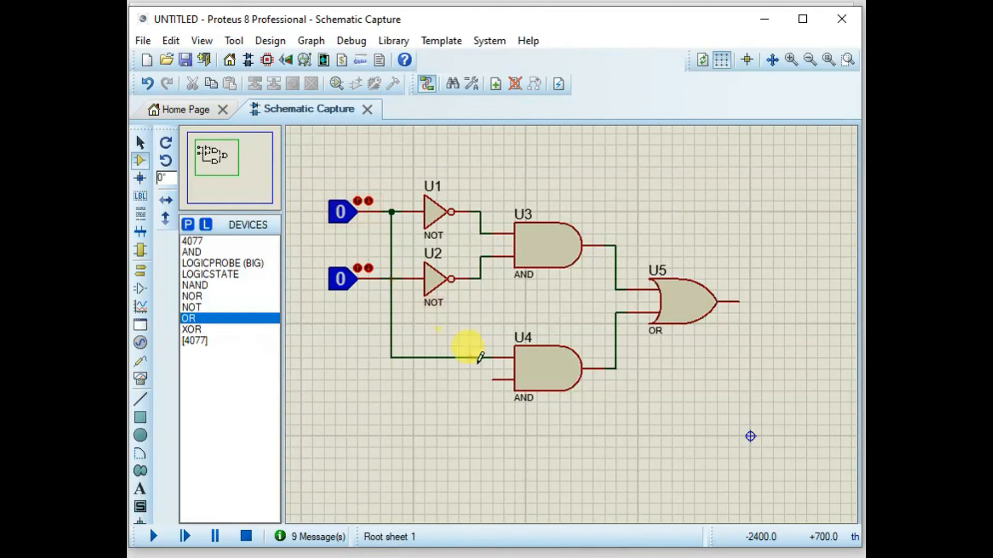
left_click(492, 380)
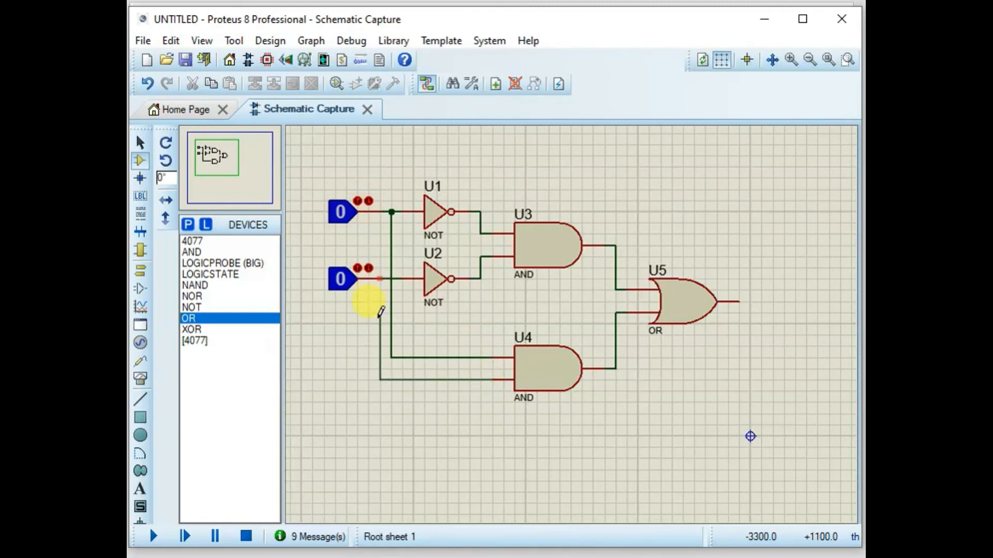
right_click(344, 323)
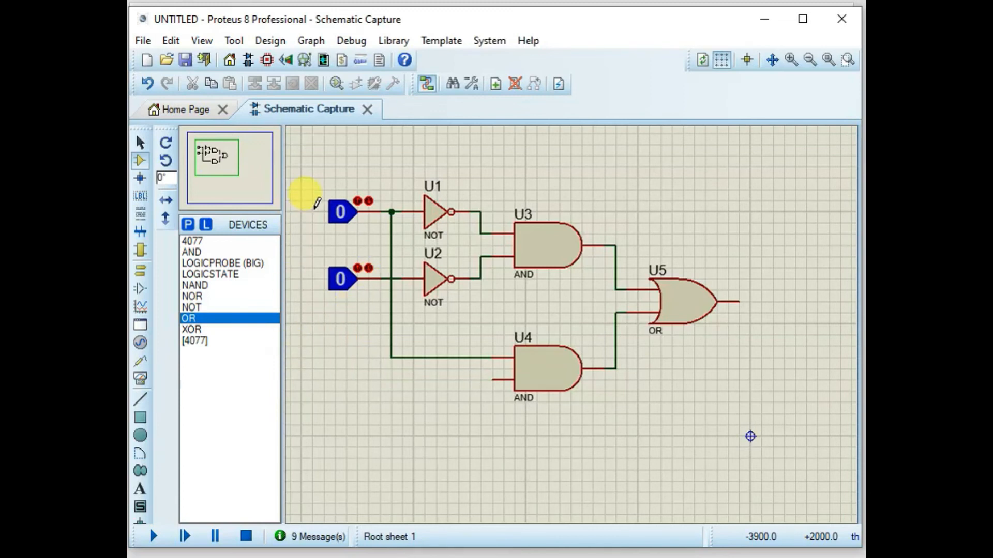
Move both LOGICSTATE sources two grid squares to the left, keeping each level with its NOT gate.
right_click(347, 212)
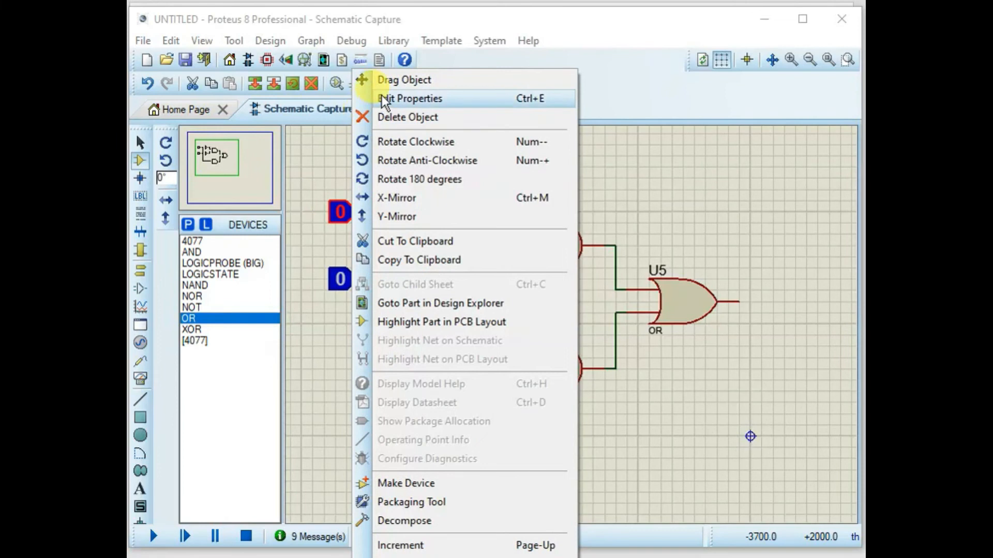
left_click(398, 80)
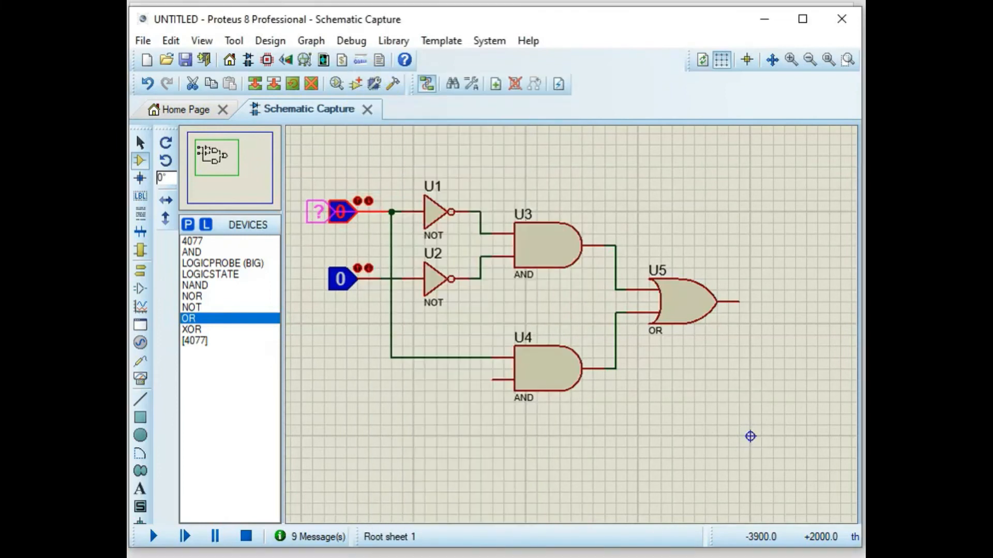
double_click(313, 212)
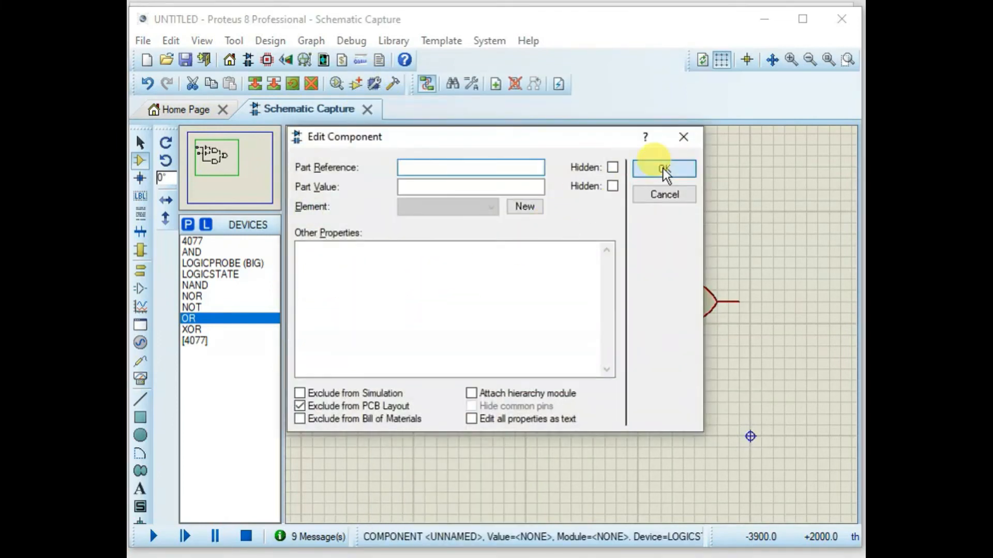
left_click(664, 169)
right_click(354, 283)
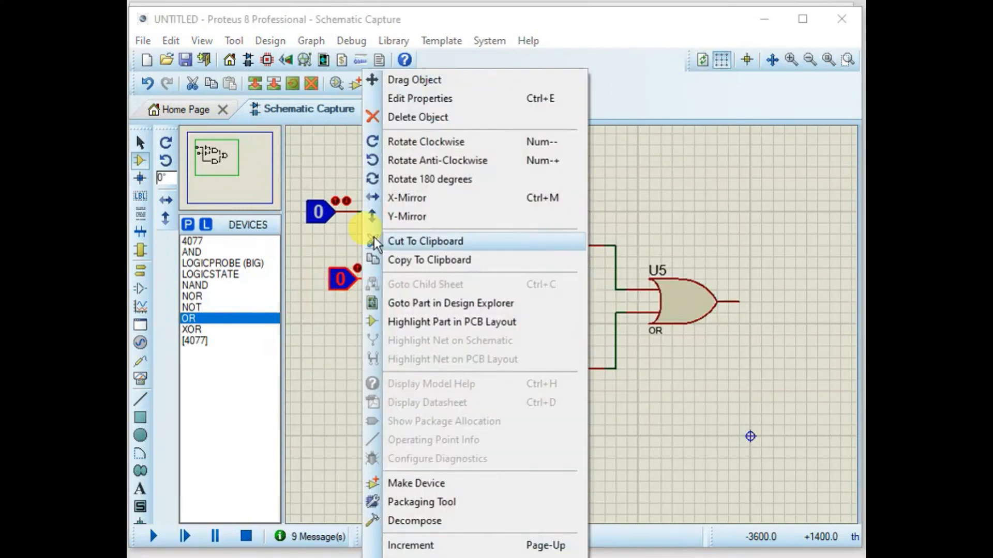
left_click(403, 83)
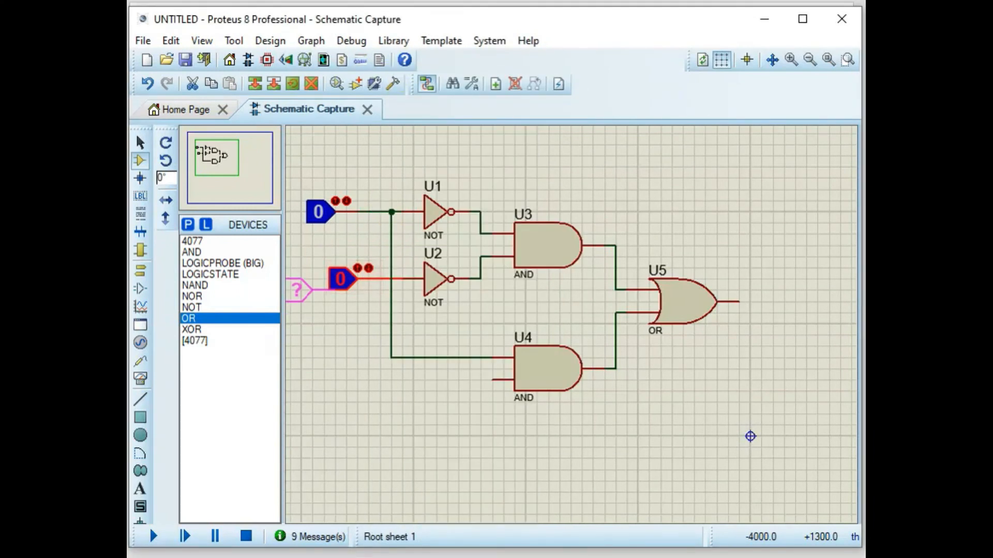
left_click(331, 284)
left_click(332, 393)
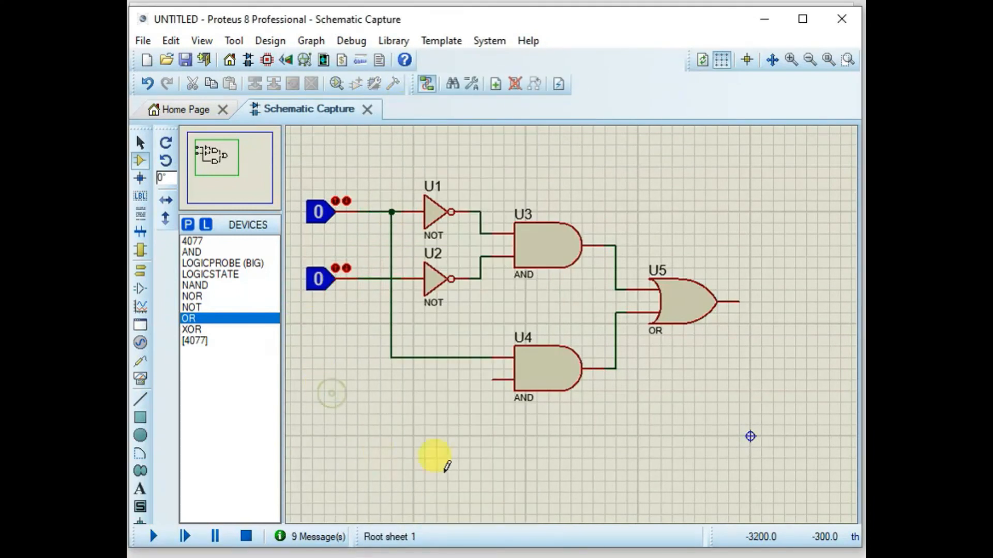
Wire the lower AND gate's lower input to the line between the lower LOGICSTATE source and its NOT gate.
left_click(493, 380)
left_click(368, 279)
left_click(368, 278)
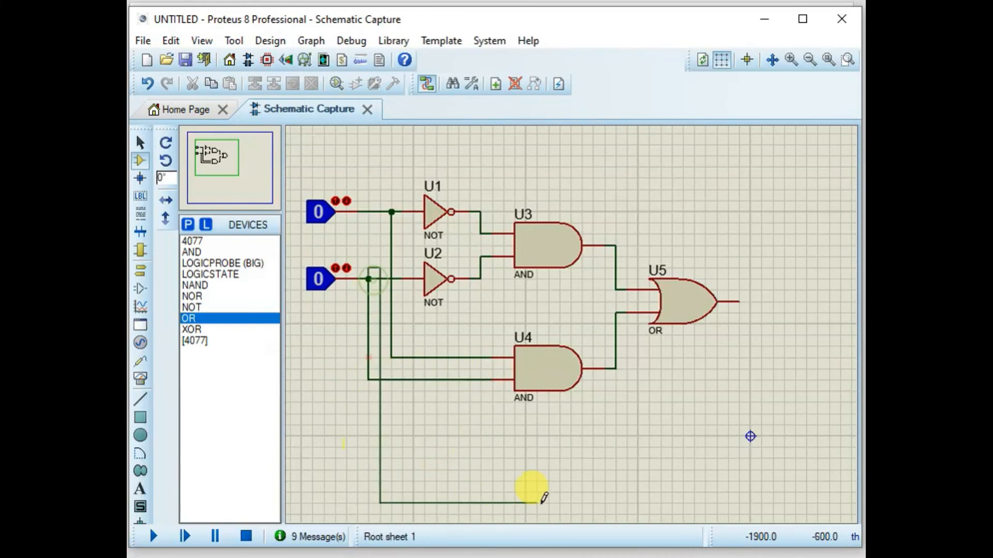
right_click(383, 431)
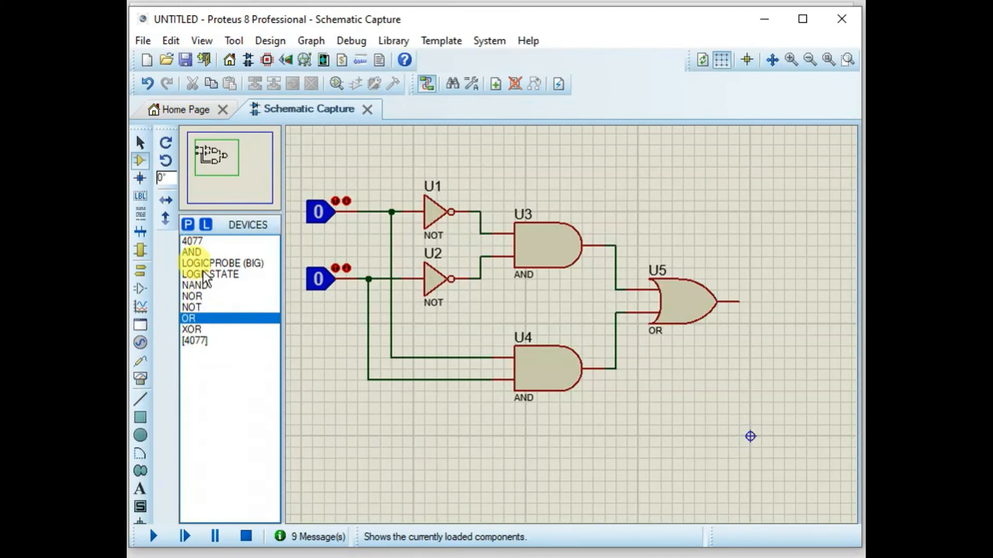
Place a LOGICPROBE (BIG) to the right of the OR gate and wire it to the gate's output.
double_click(203, 263)
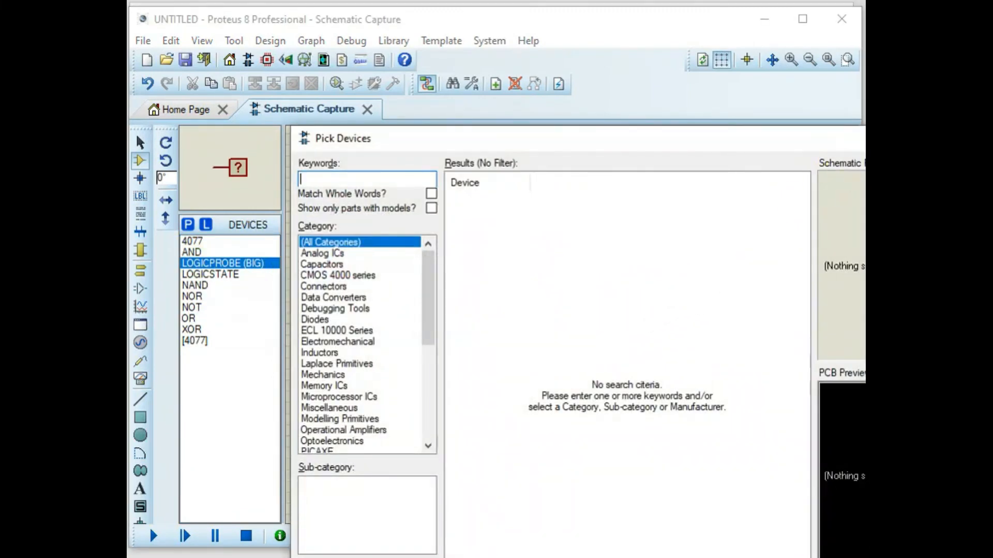
key("Escape")
left_click(762, 290)
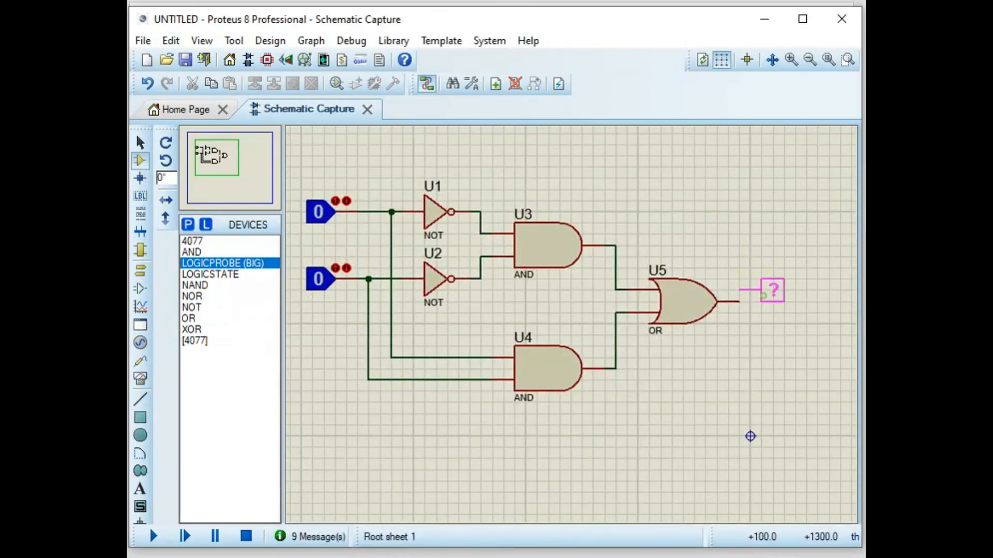
left_click(754, 291)
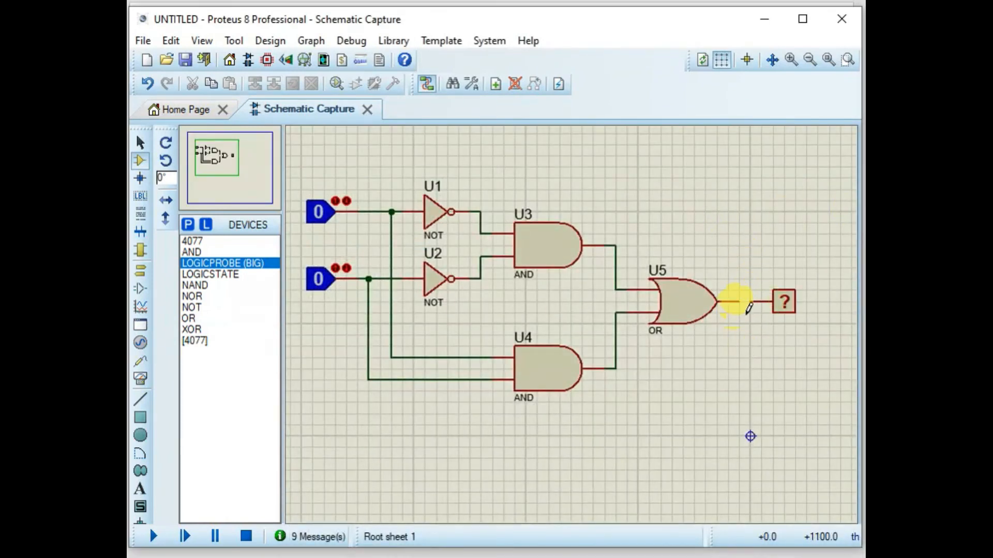
left_click(752, 303)
left_click(740, 302)
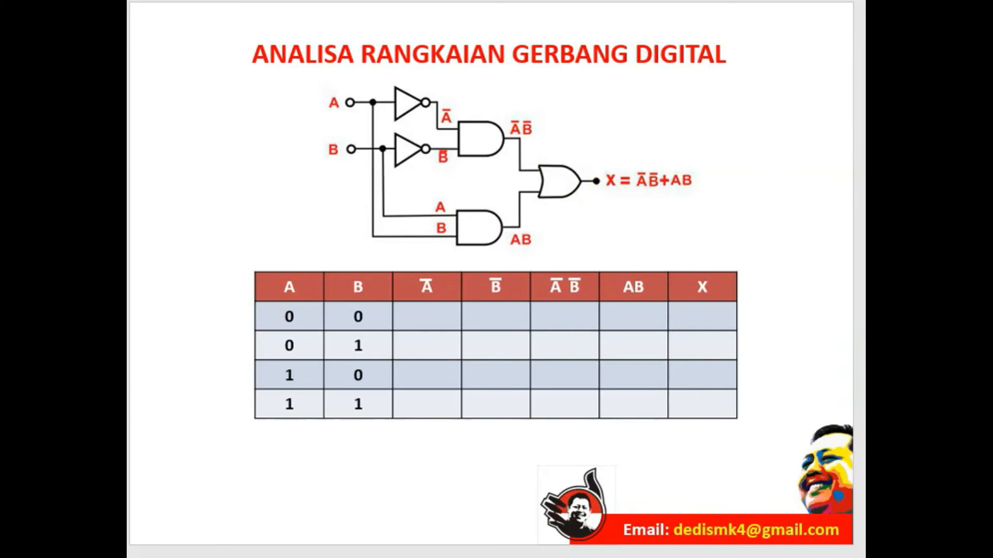
Switch to Proteus, place a LOGICPROBE (BIG) above the upper AND gate and wire it to the upper NOT gate's output.
key("alt+Tab")
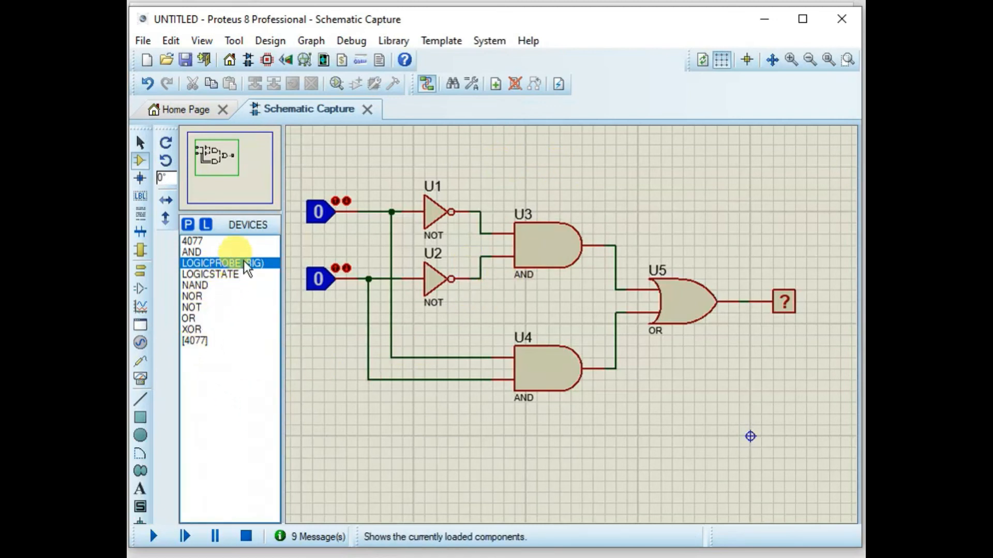
left_click(509, 175)
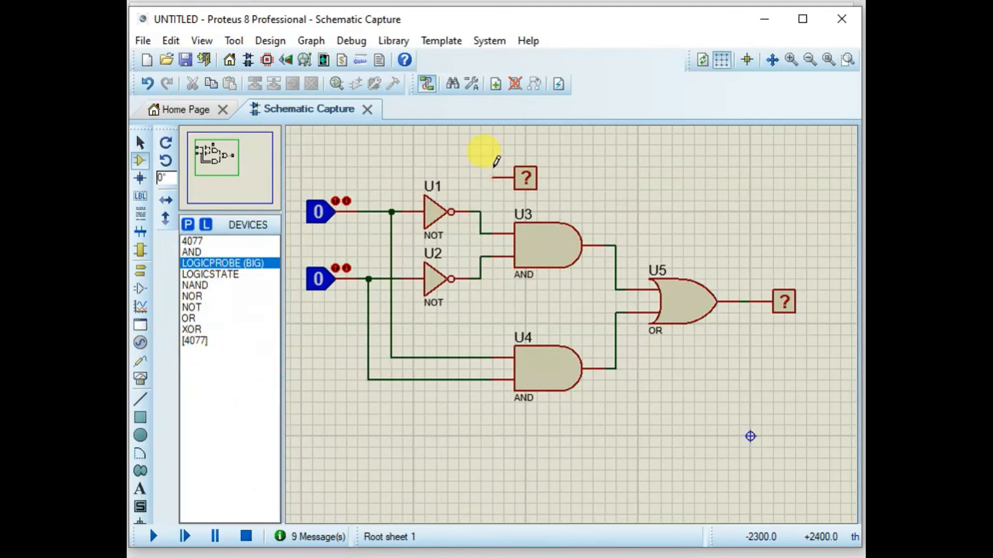
left_click(481, 212)
Place a LOGICPROBE (BIG) between the two AND gates and wire it to the lower NOT gate's output.
left_click(470, 313)
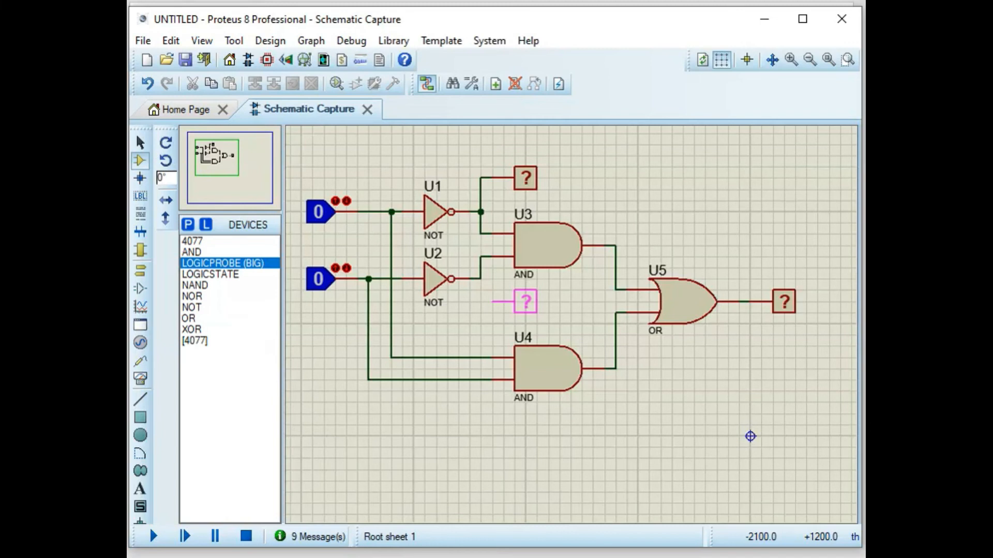
left_click(515, 303)
left_click(491, 304)
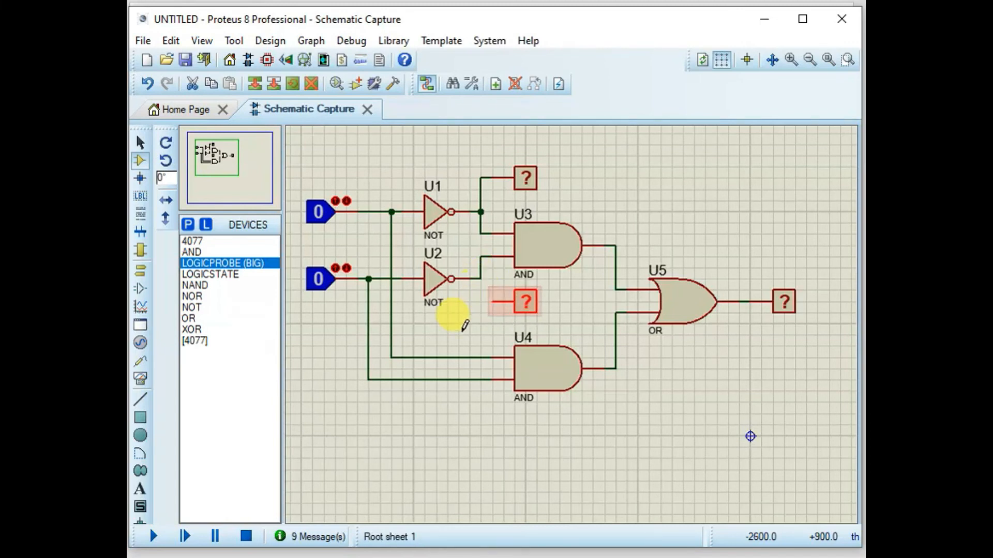
left_click(494, 303)
left_click(481, 279)
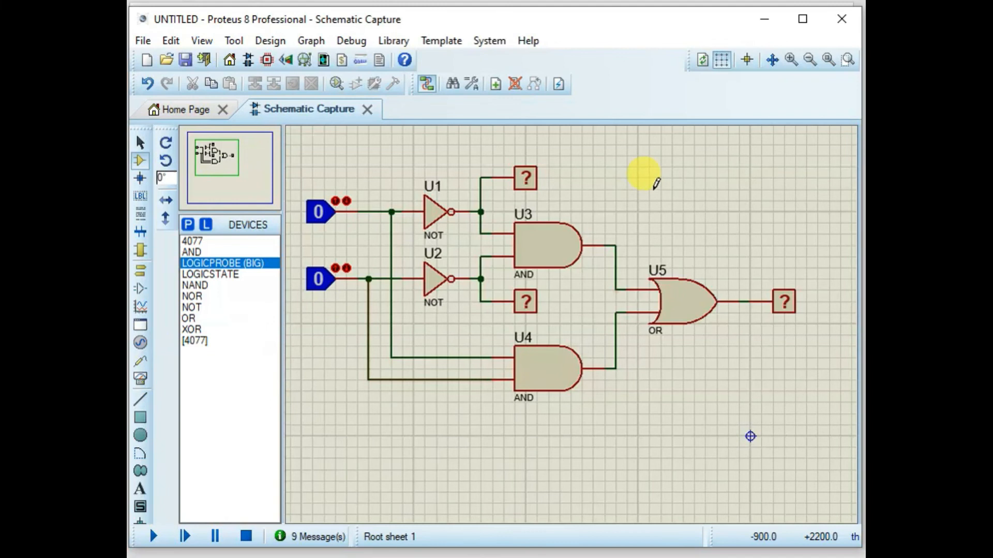
Place one LOGICPROBE (BIG) above and one below the OR gate, and wire the upper probe to the upper AND gate's output.
left_click(647, 212)
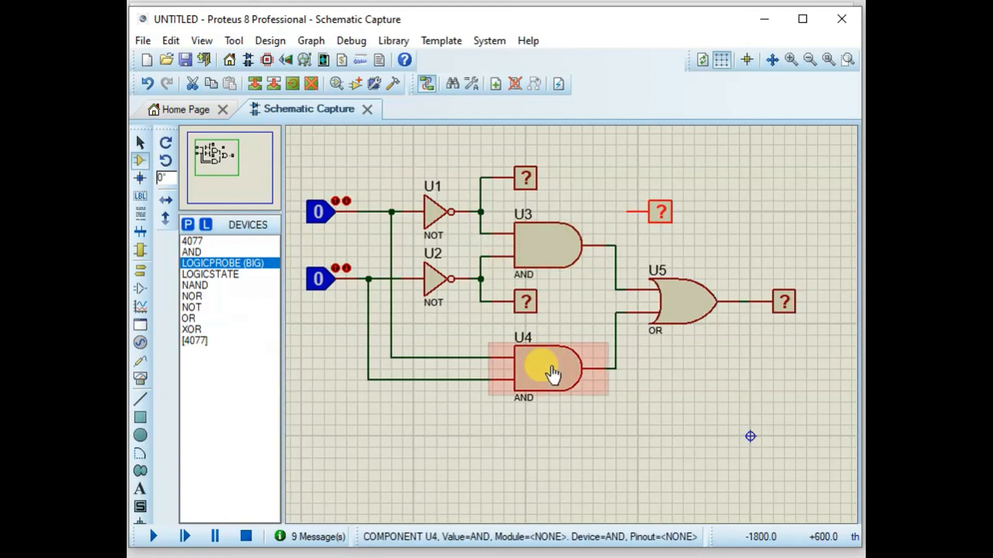
left_click(650, 392)
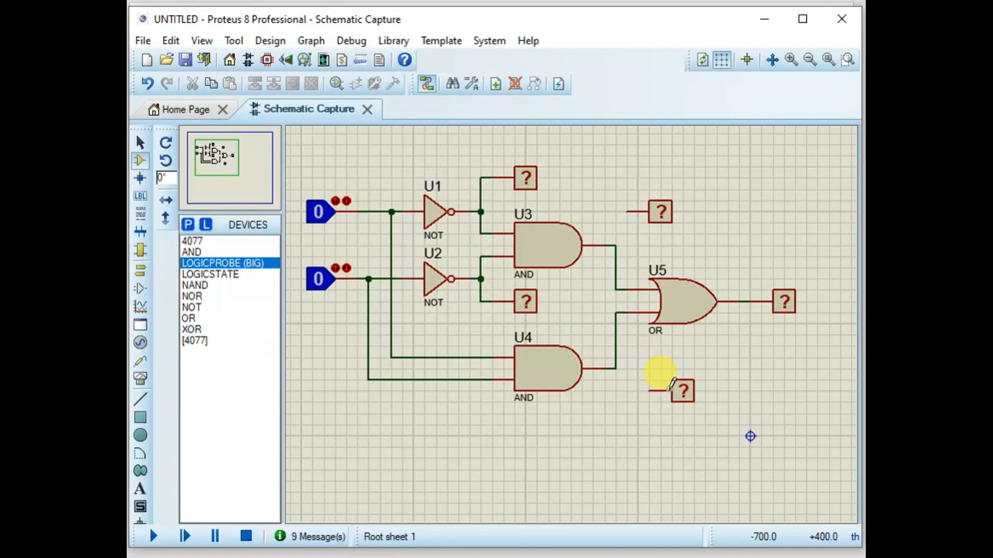
left_click(629, 212)
left_click(616, 240)
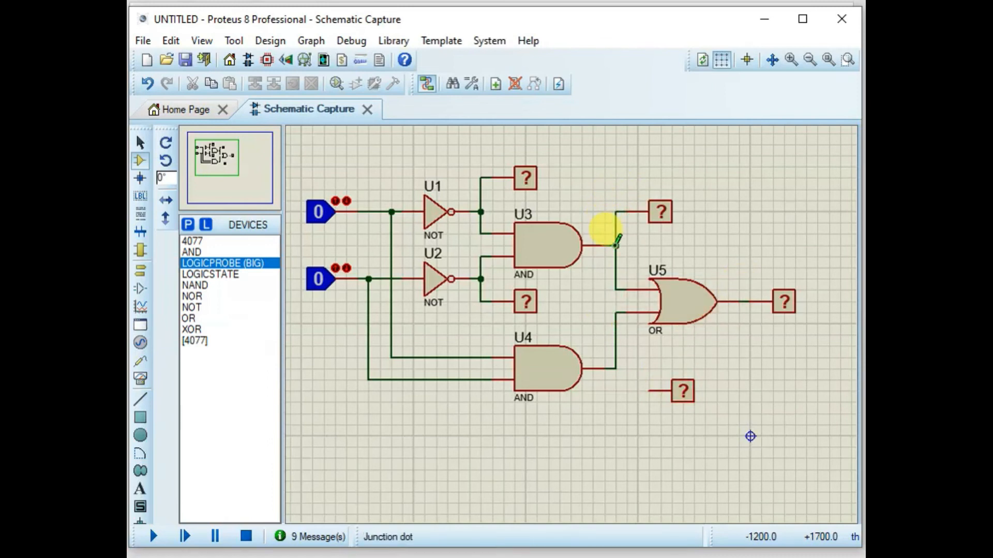
Wire the logic probe below the OR gate to the lower AND gate's output line.
double_click(652, 391)
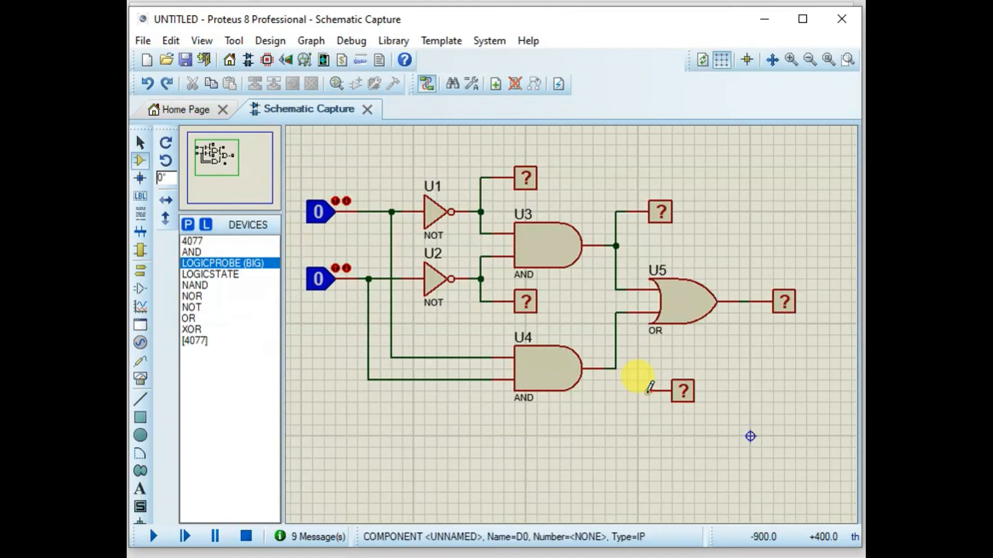
left_click(649, 391)
double_click(616, 368)
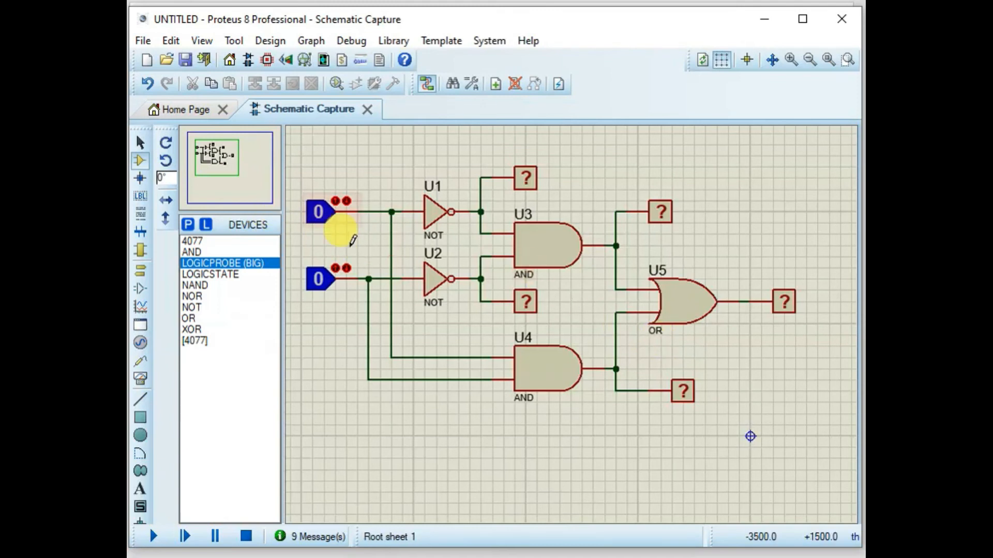
Run the simulation and set the lower LOGICSTATE source to 1, keeping the upper one at 0.
left_click(153, 536)
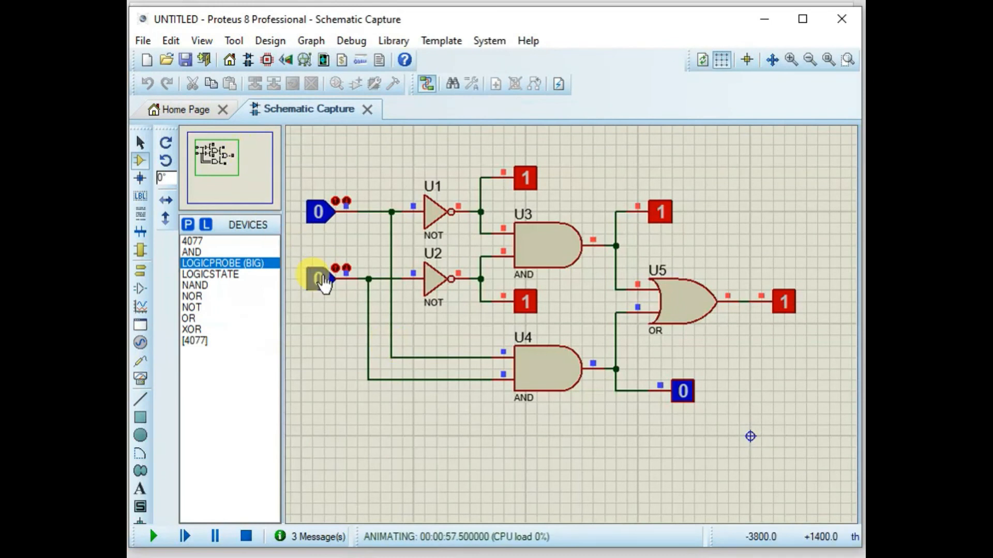
left_click(319, 280)
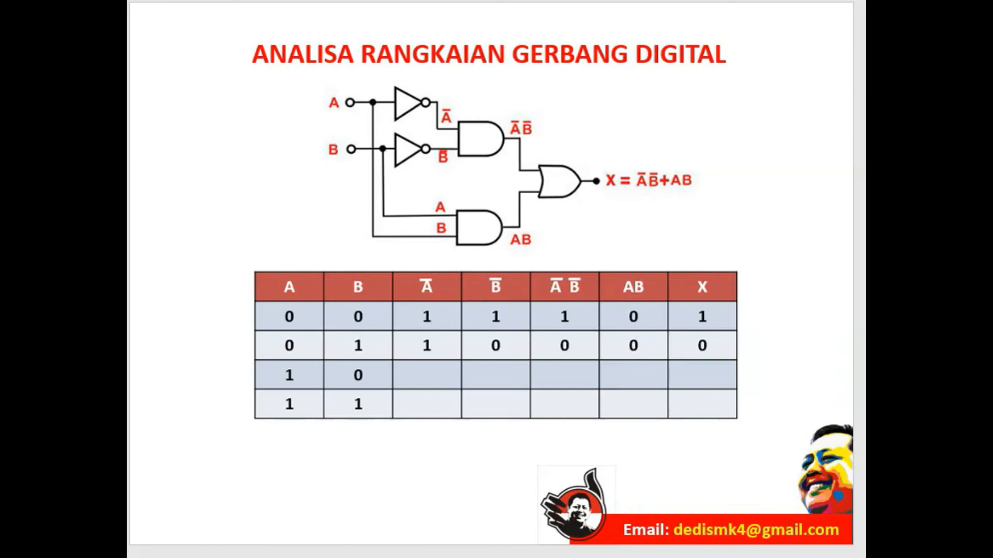
Reveal the slide's truth table results for the input rows A=1, B=0 and A=1, B=1.
left_click(364, 557)
key("Page_Down")
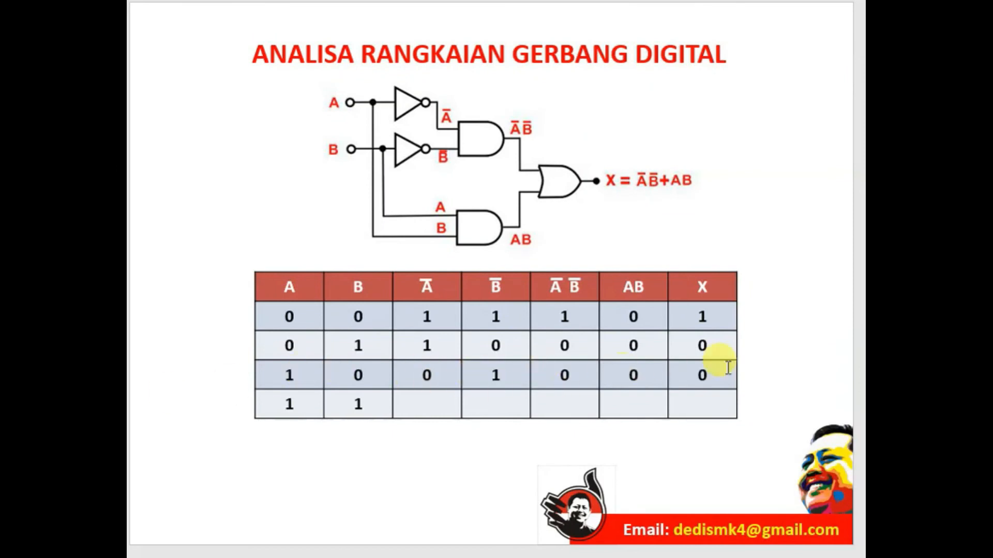
key("Page_Down")
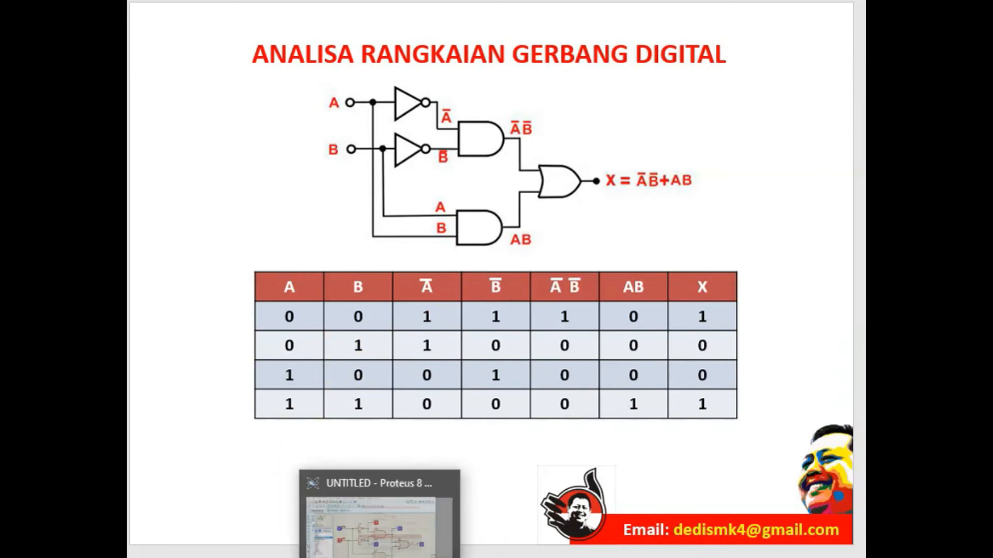
Switch back to Proteus and cycle the upper and lower LOGICSTATE sources through 0-0, 0-1, 1-0 and 1-1.
left_click(380, 557)
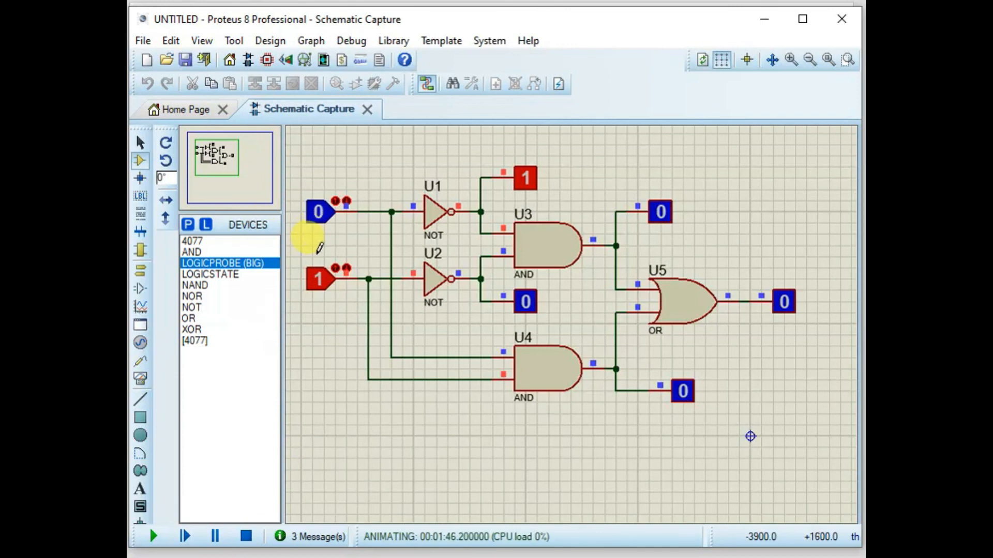
left_click(318, 279)
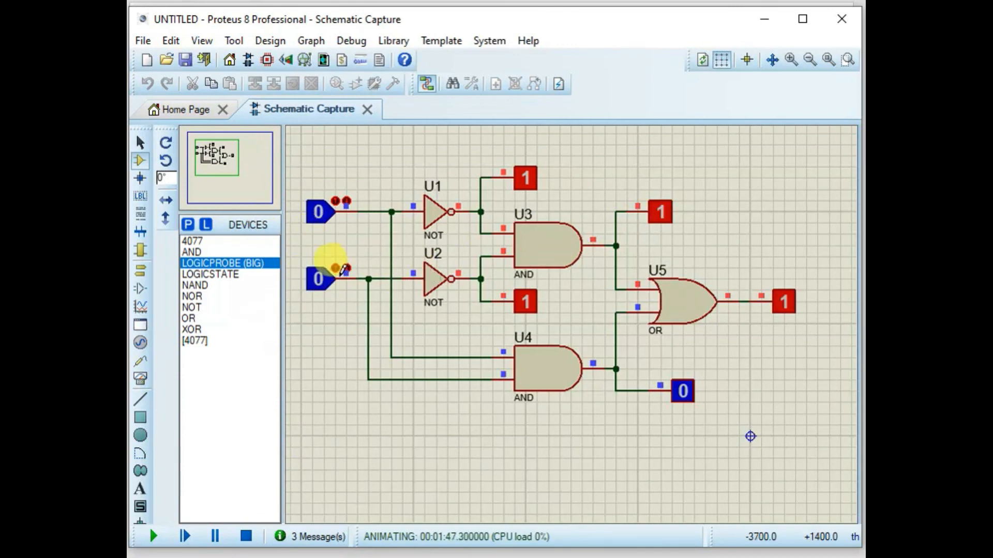
left_click(320, 280)
left_click(323, 279)
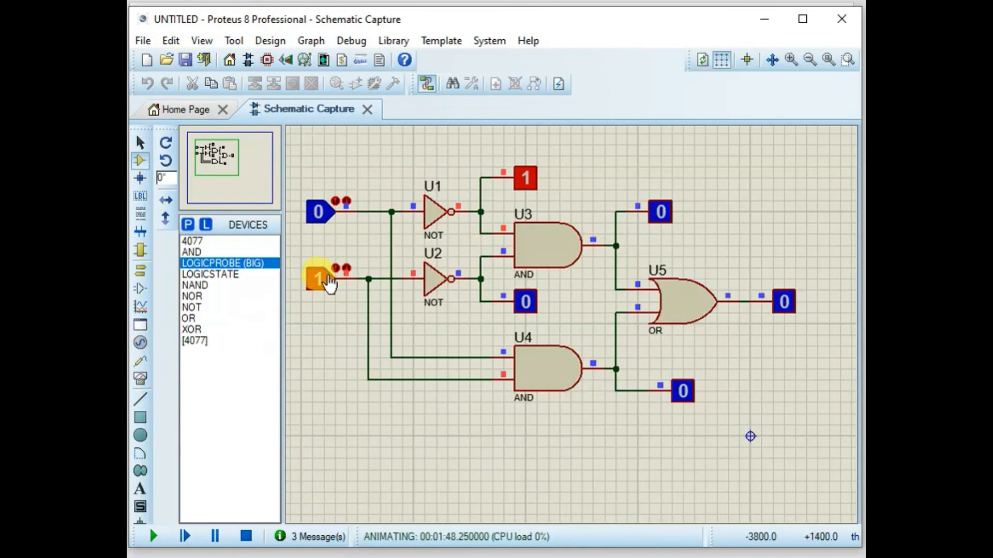
left_click(323, 213)
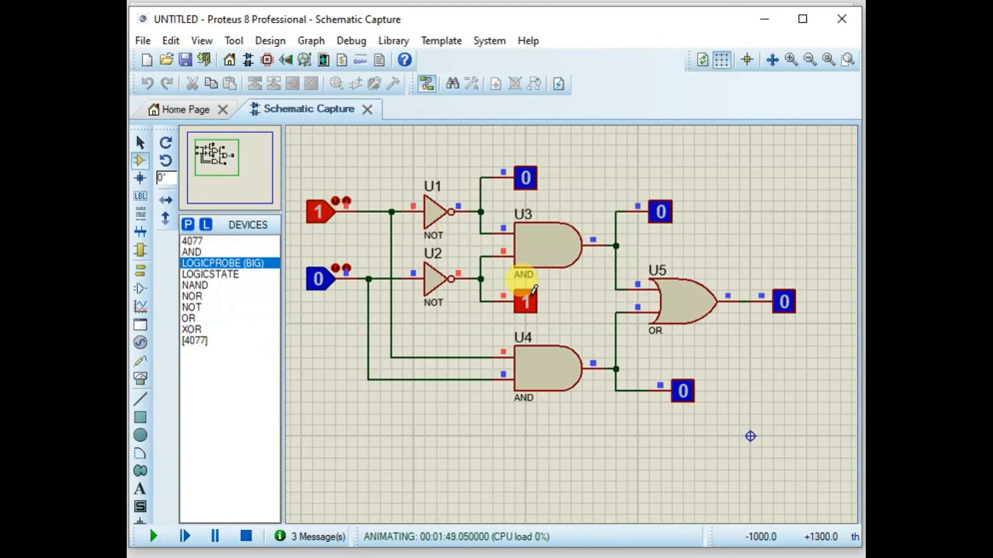
left_click(319, 279)
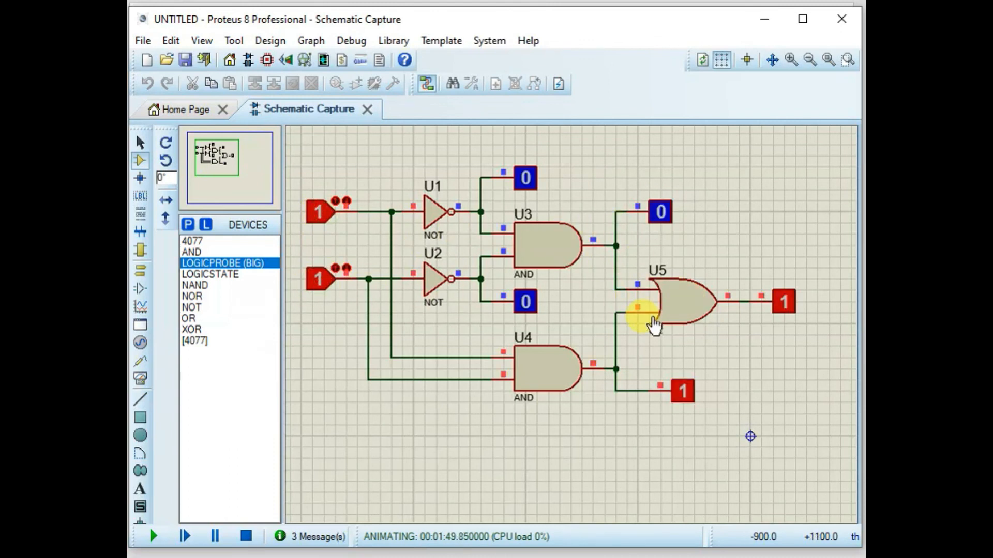